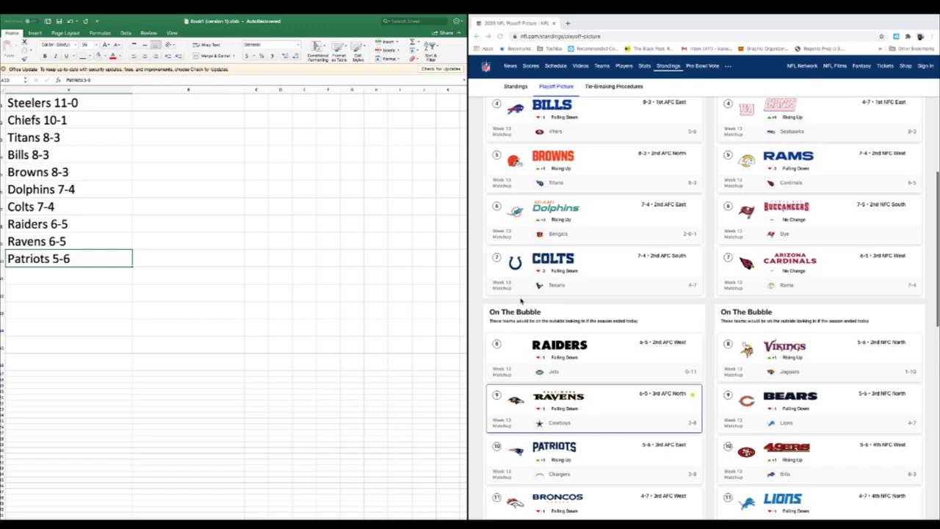
Review the AFC and NFC teams listed on the 2020 playoff picture page.
left_click(373, 268)
scroll(373, 269, "up", 1)
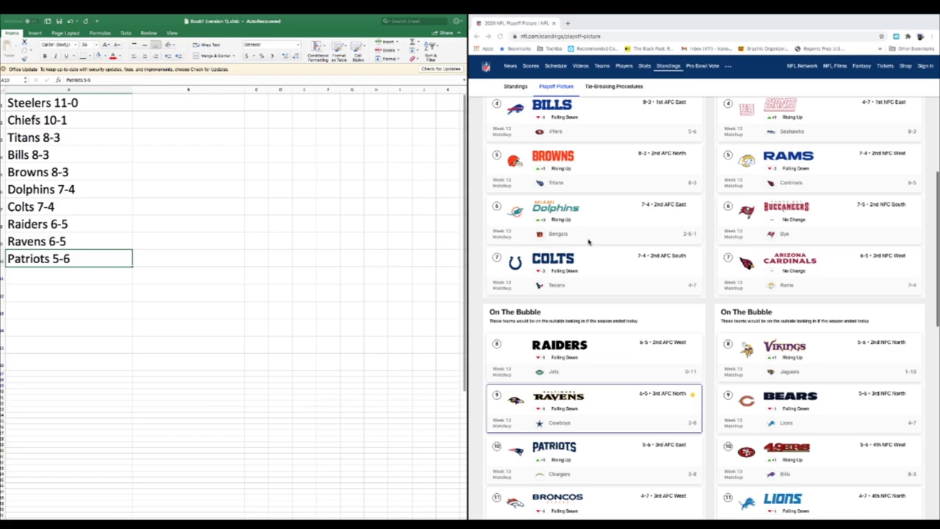
scroll(589, 241, "up", 1)
scroll(589, 241, "up", 5)
scroll(589, 241, "down", 3)
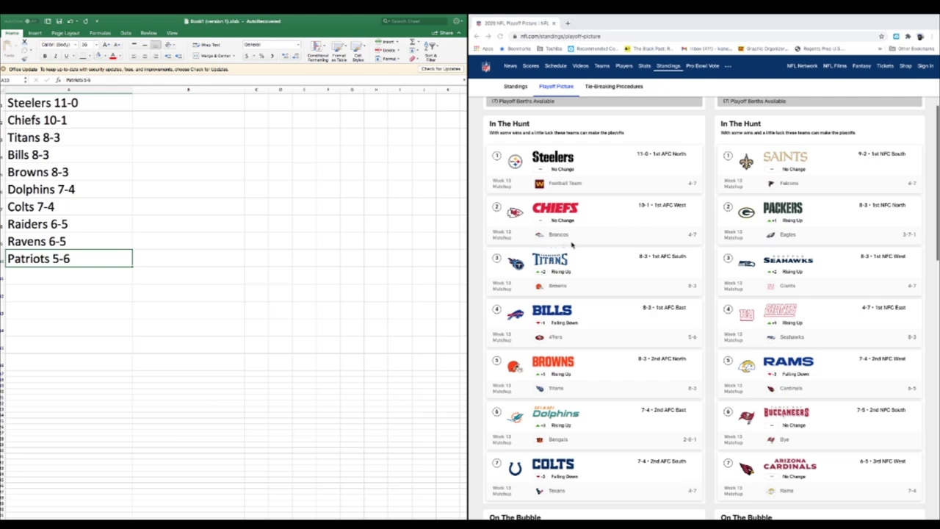
scroll(572, 245, "up", 2)
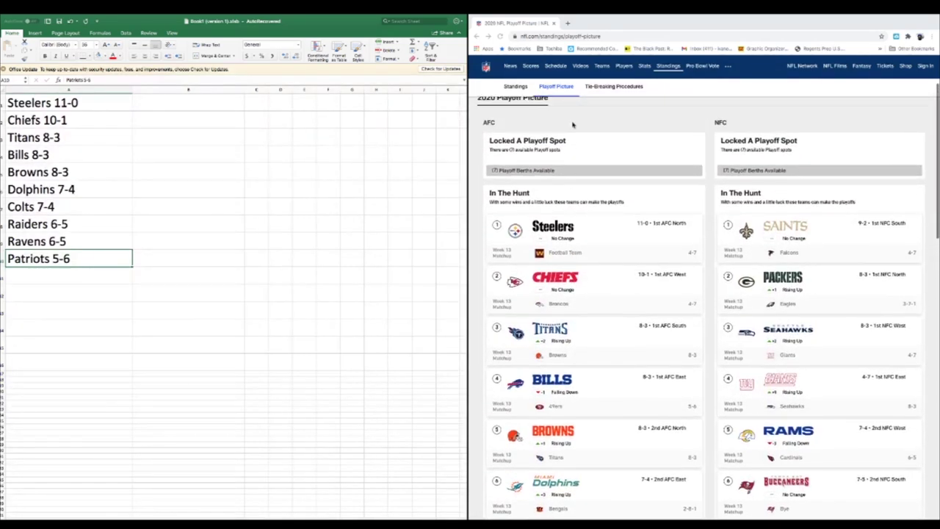
Open the NFL league schedule page and look over the Week 13 games.
left_click(557, 66)
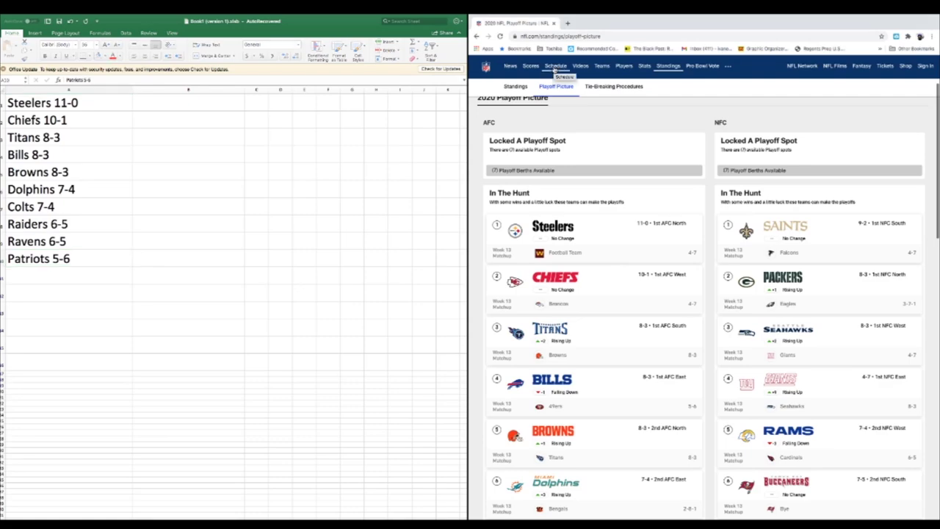
left_click(556, 67)
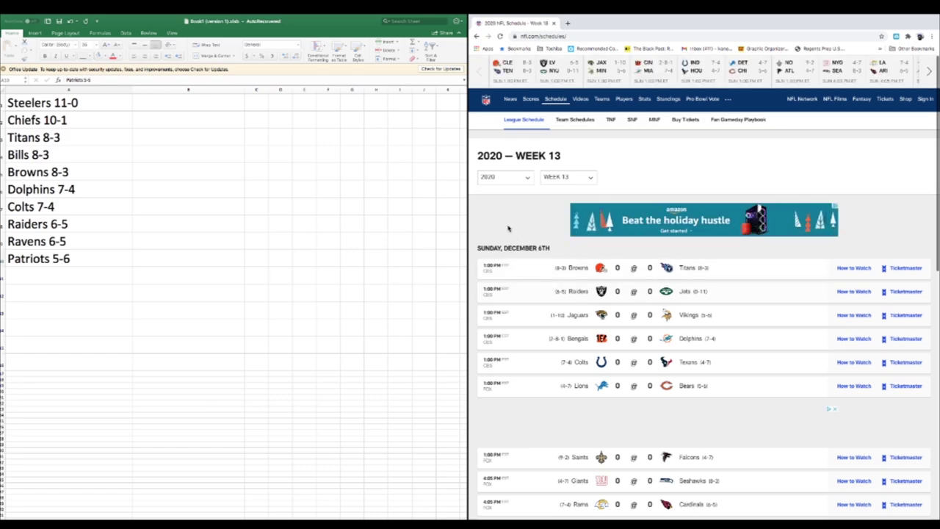
scroll(507, 224, "down", 3)
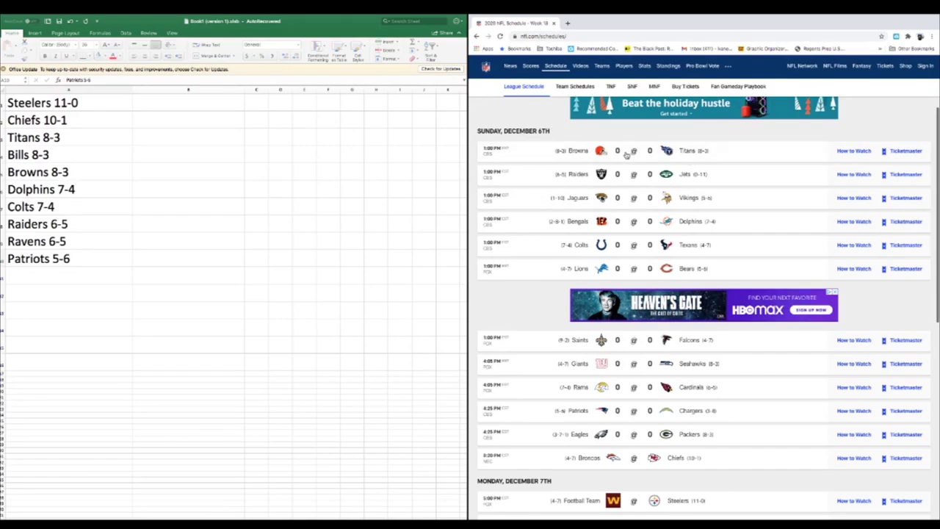
Narrow column B and enter the predicted result "W 9-3" beside the Titans.
left_click(183, 134)
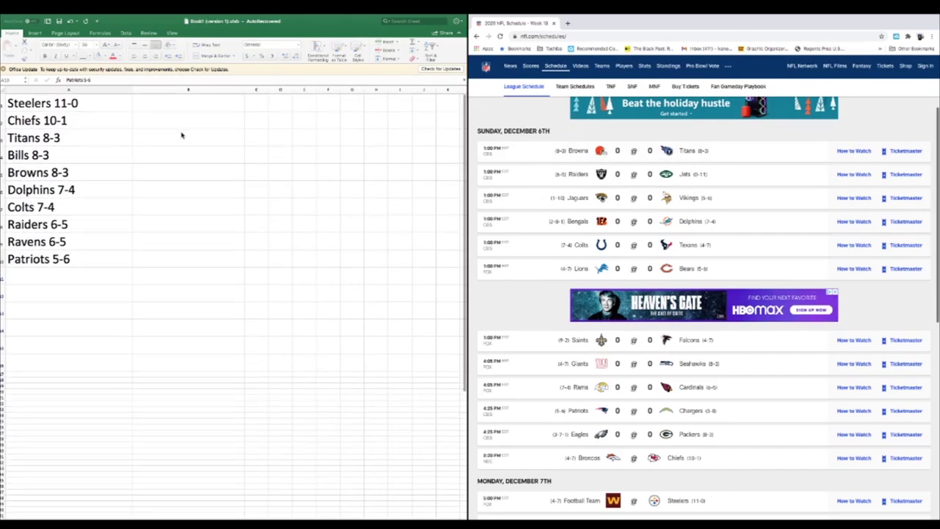
left_click_drag(243, 89, 176, 85)
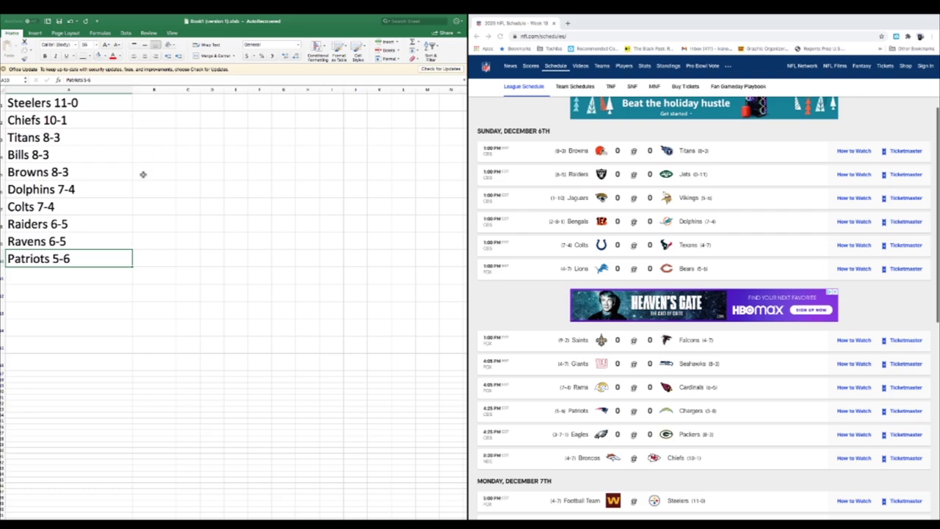
left_click(142, 135)
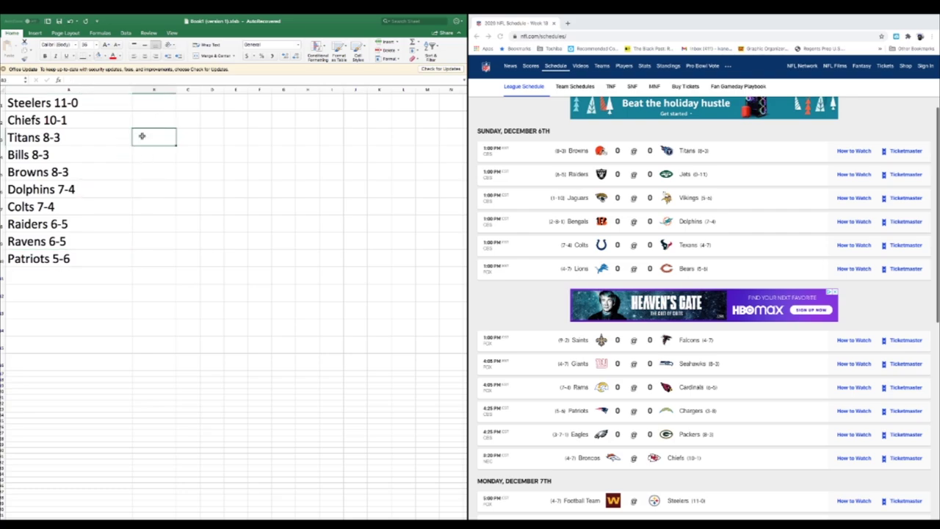
type("W 9")
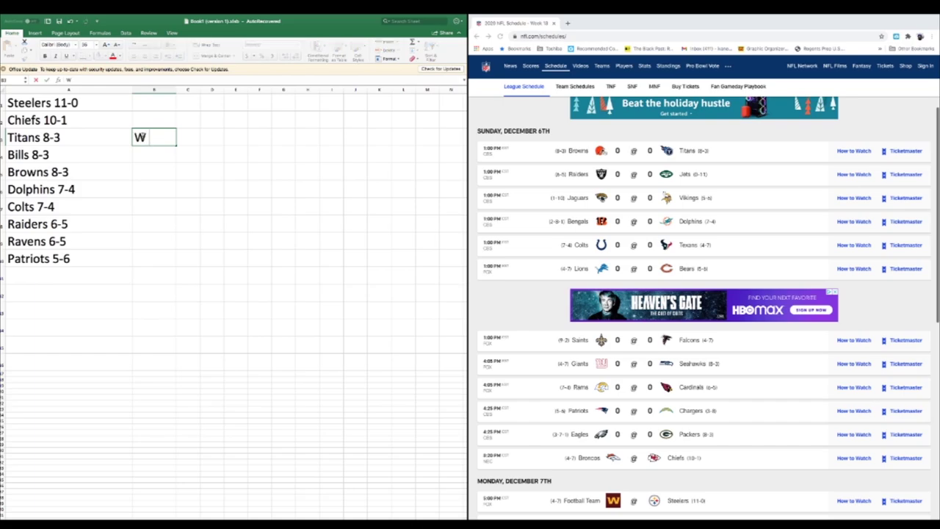
type("-3")
Enter "L 8-4" in column B beside the Browns and "W 7-5" beside the Raiders.
left_click(139, 172)
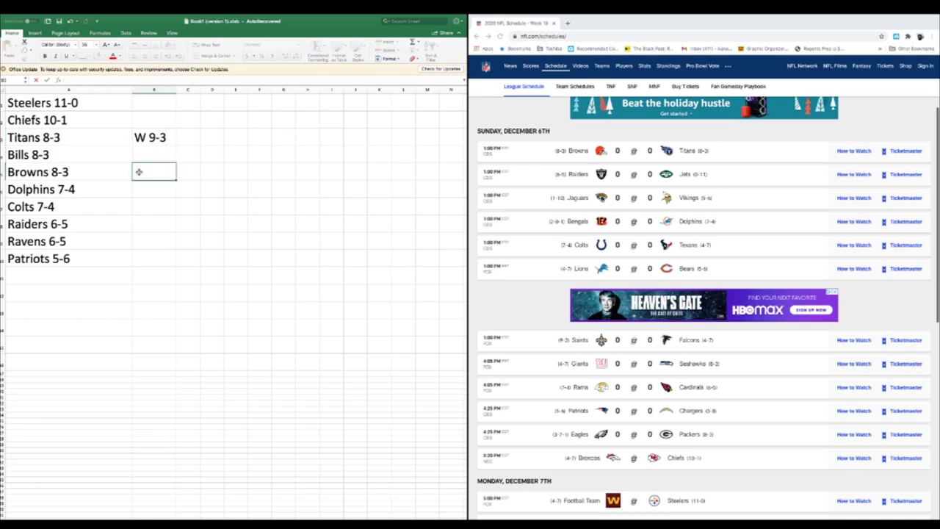
type("L 8-4")
left_click(140, 222)
type("W ")
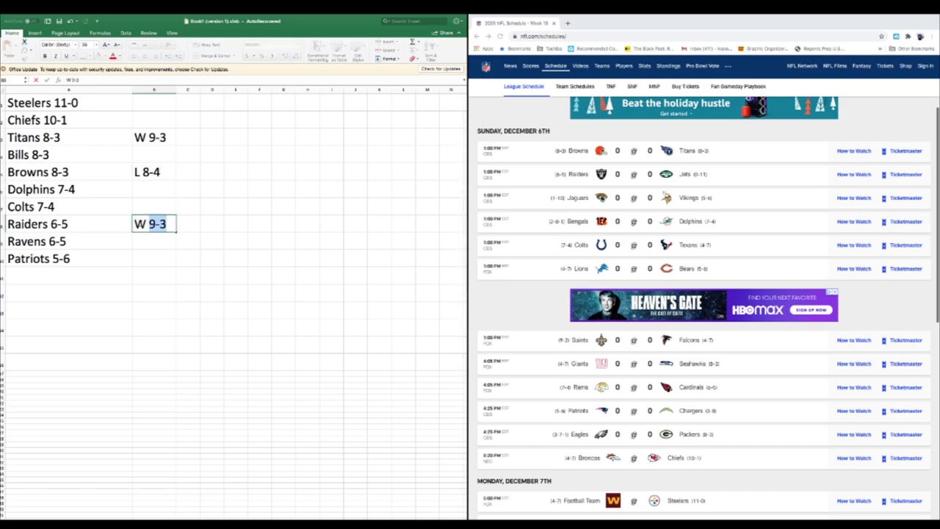
type("9")
key("BackSpace")
type("7-5")
key("BackSpace")
key("BackSpace")
key("BackSpace")
key("BackSpace")
type("7-5")
Enter "W 8-4" in column B beside both the Dolphins and the Colts.
left_click(146, 194)
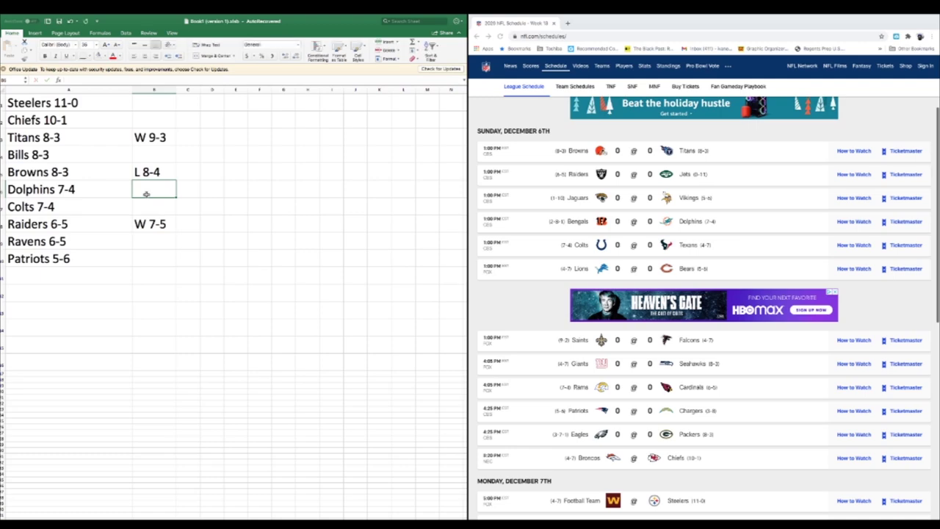
type("W")
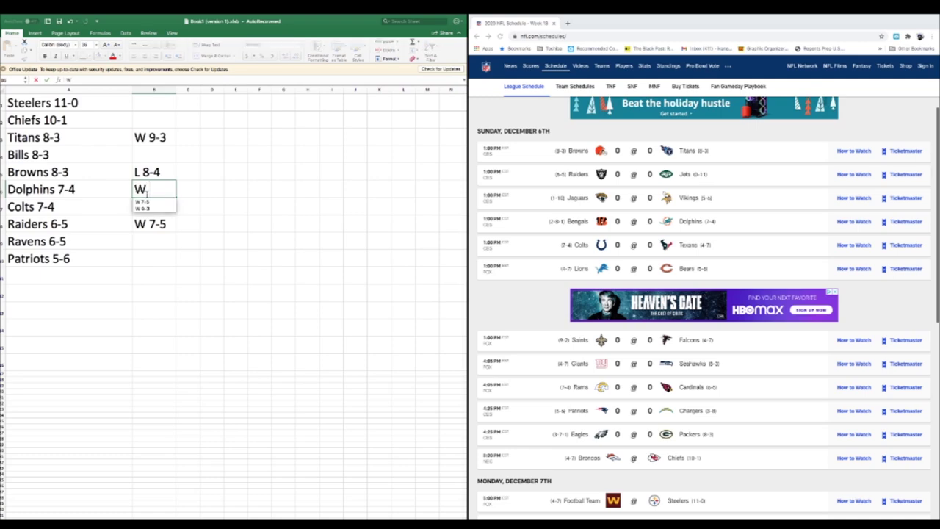
type(" 8-4")
key("Return")
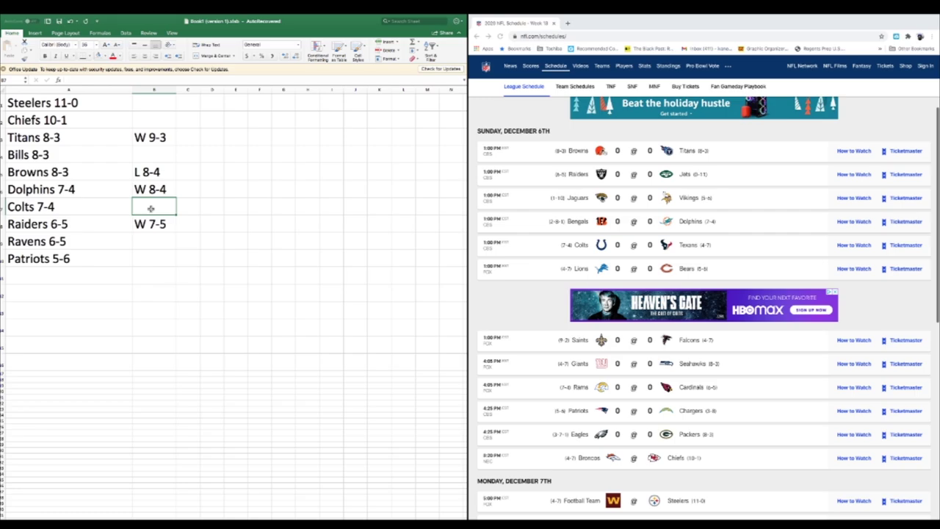
type("W")
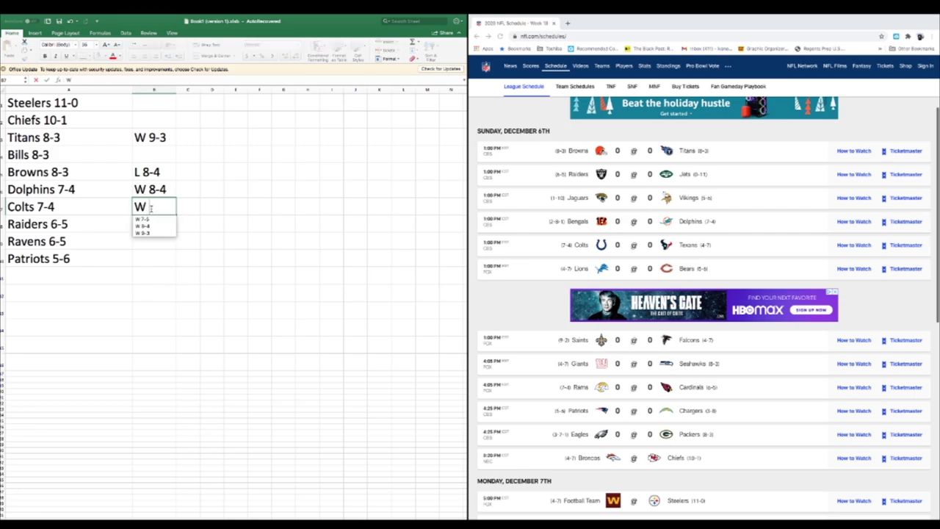
type(" 8")
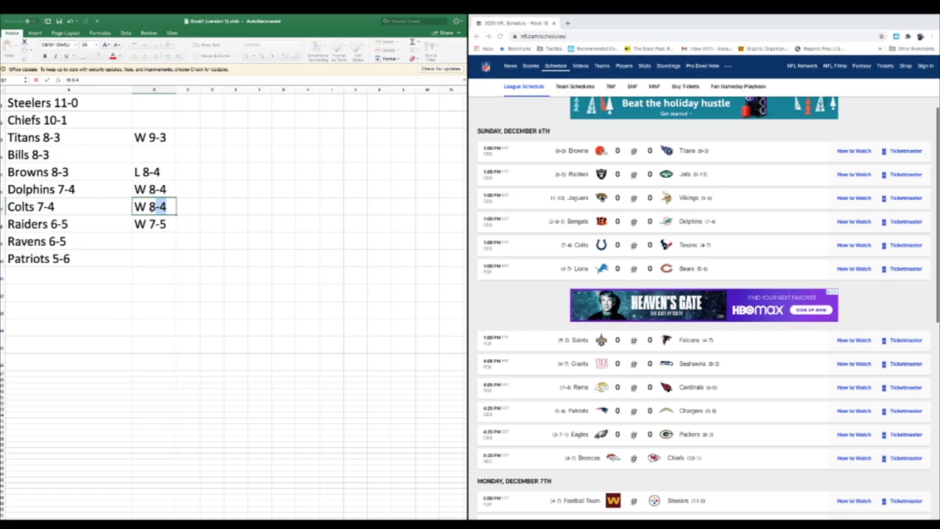
type("-4")
key("Return")
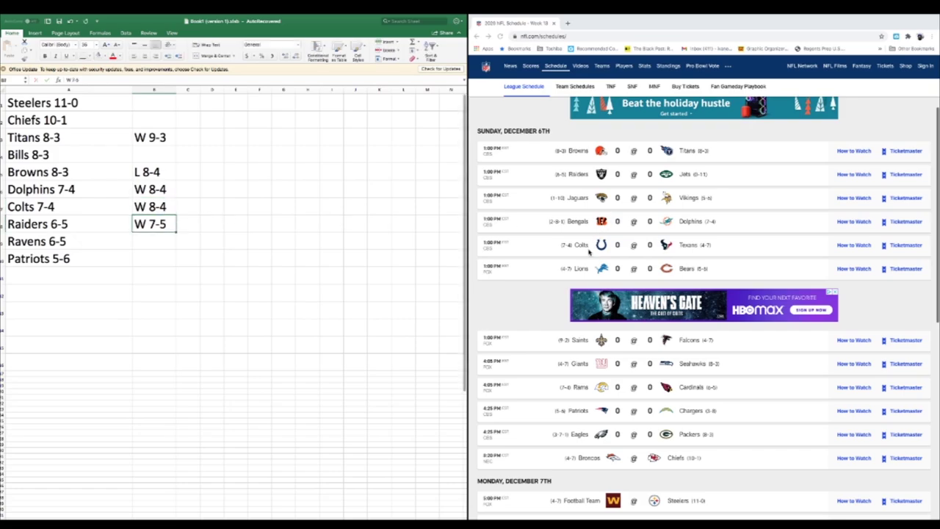
Enter "W 6-6" in column B beside the Patriots and "W 11-1" beside the Chiefs.
scroll(650, 265, "down", 3)
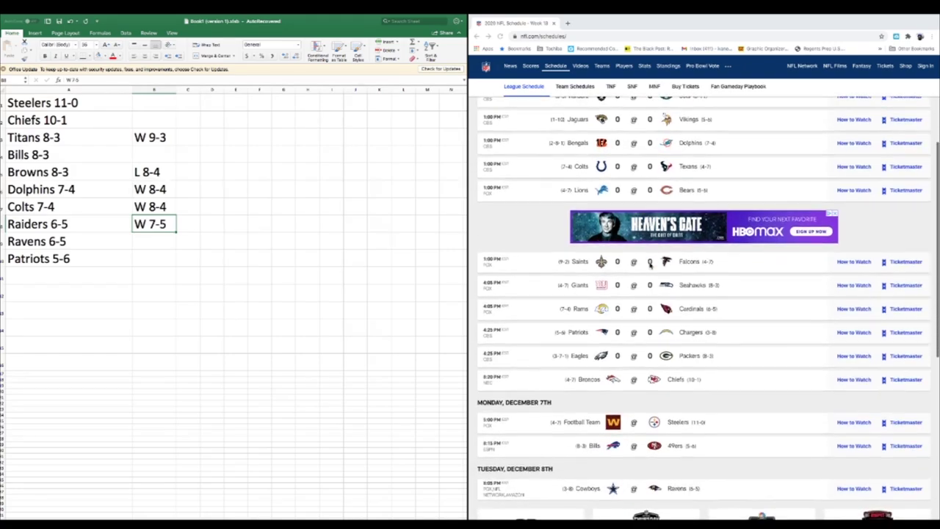
scroll(646, 267, "down", 1)
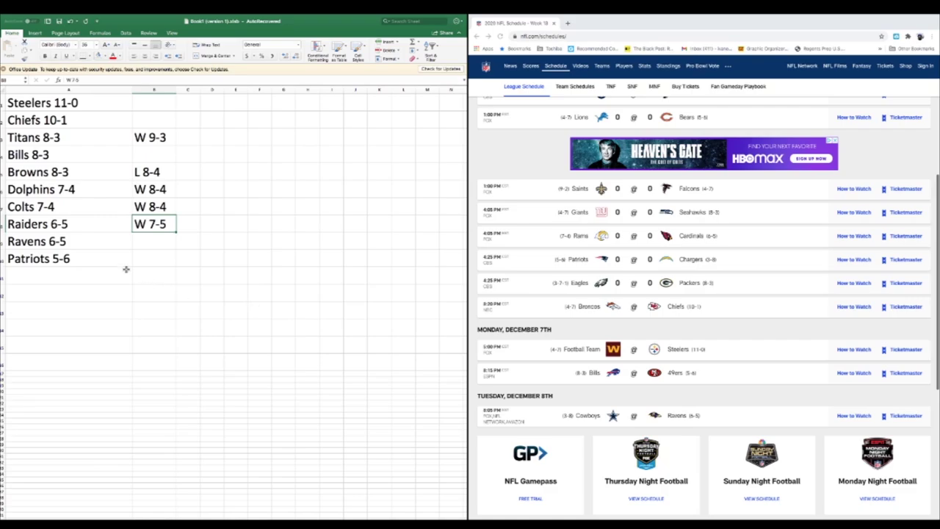
left_click(146, 261)
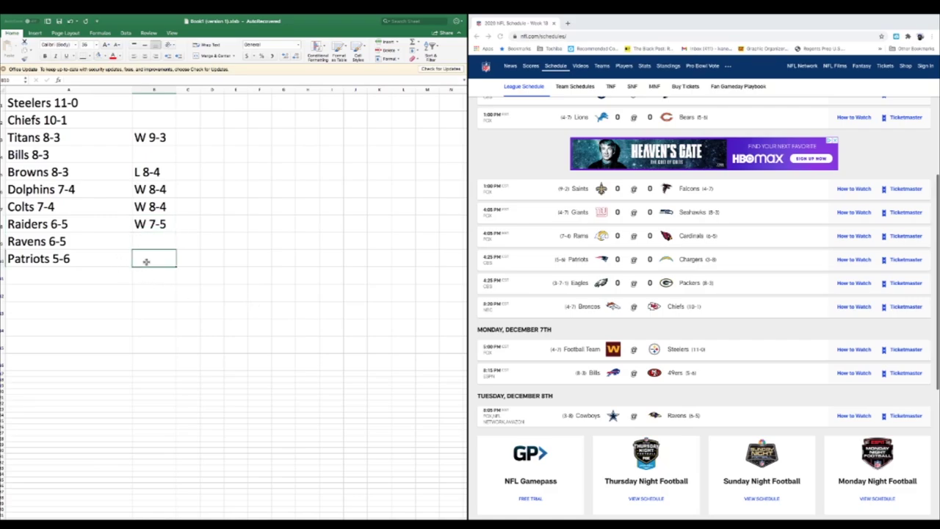
type("W")
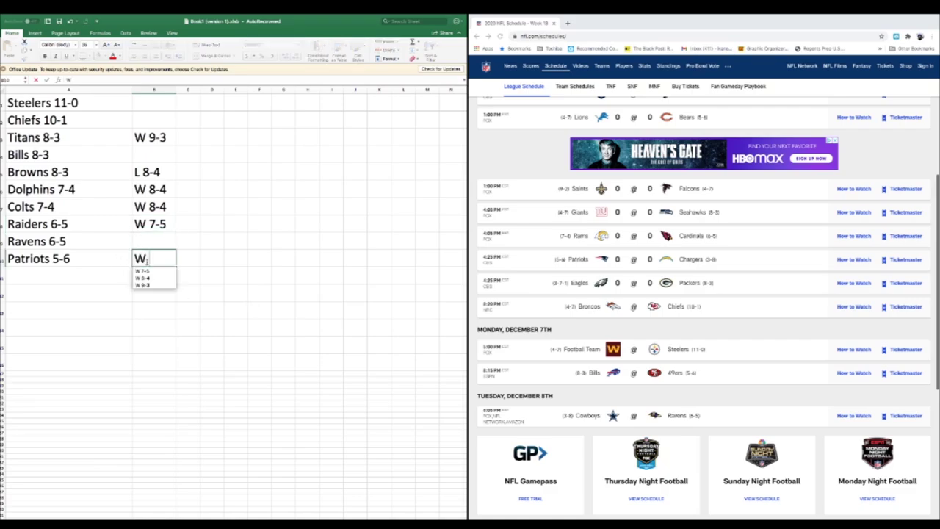
type(" 6-6")
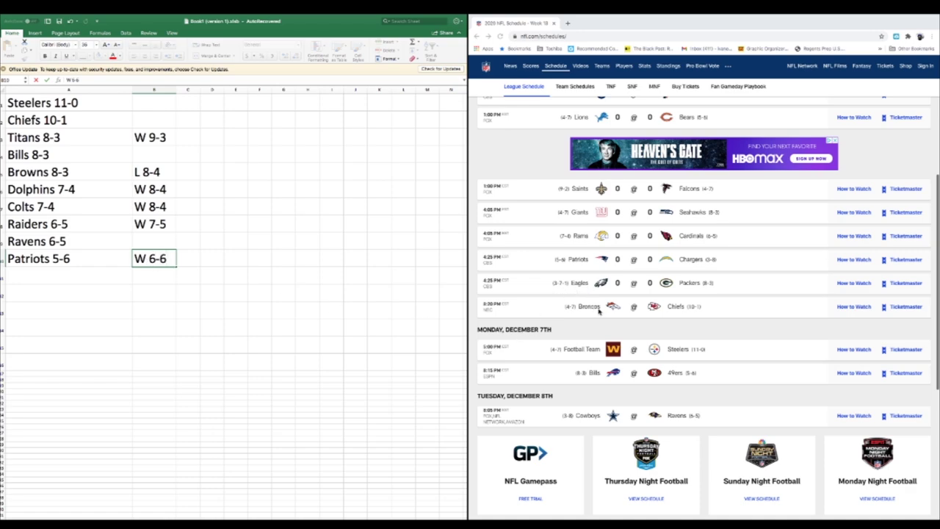
left_click(150, 120)
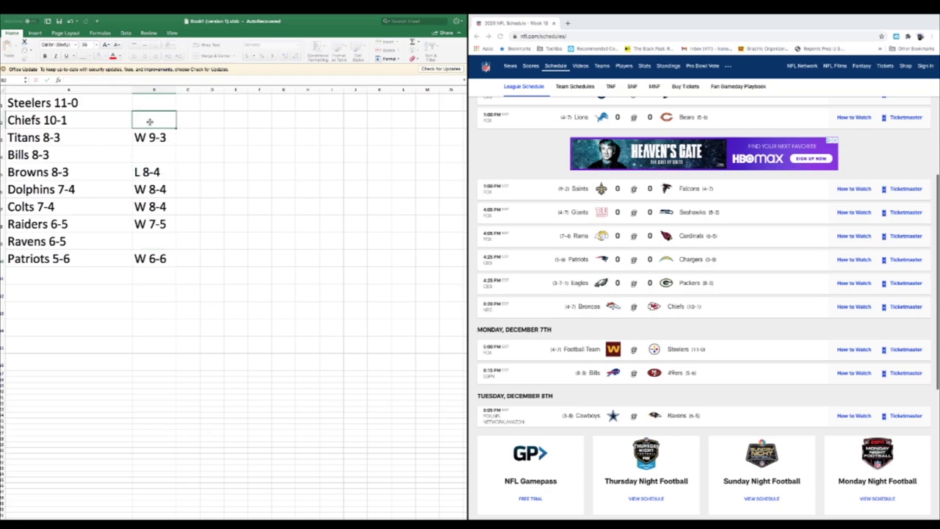
type("W")
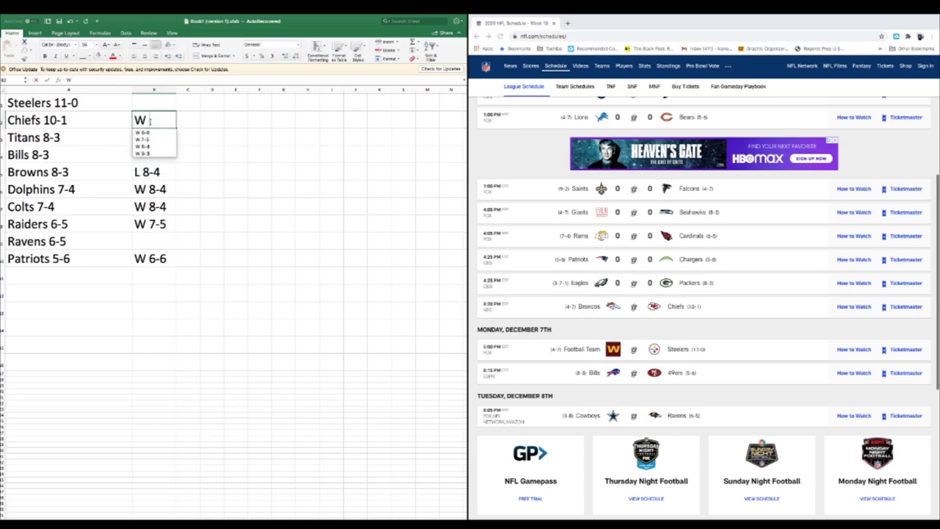
type(" 11")
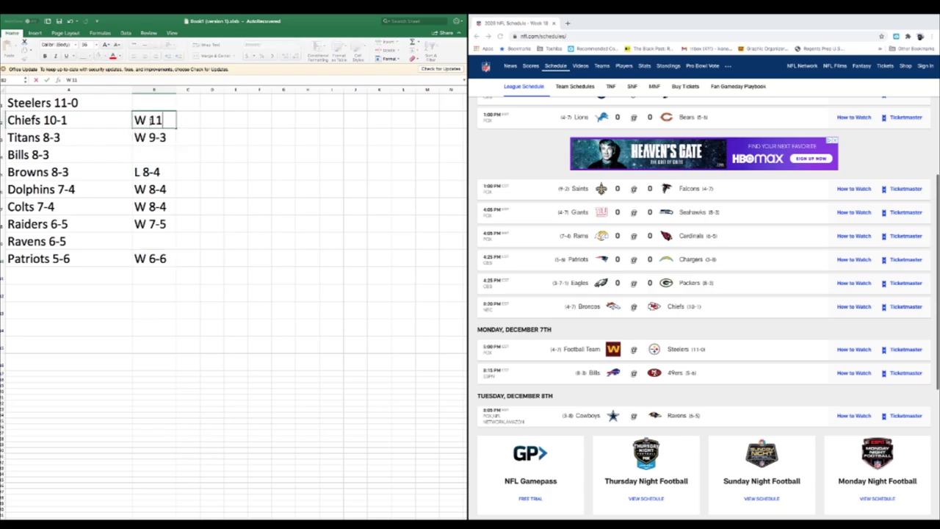
type("-1")
Enter the predicted record 12-0 in column B beside the Steelers.
left_click(152, 105)
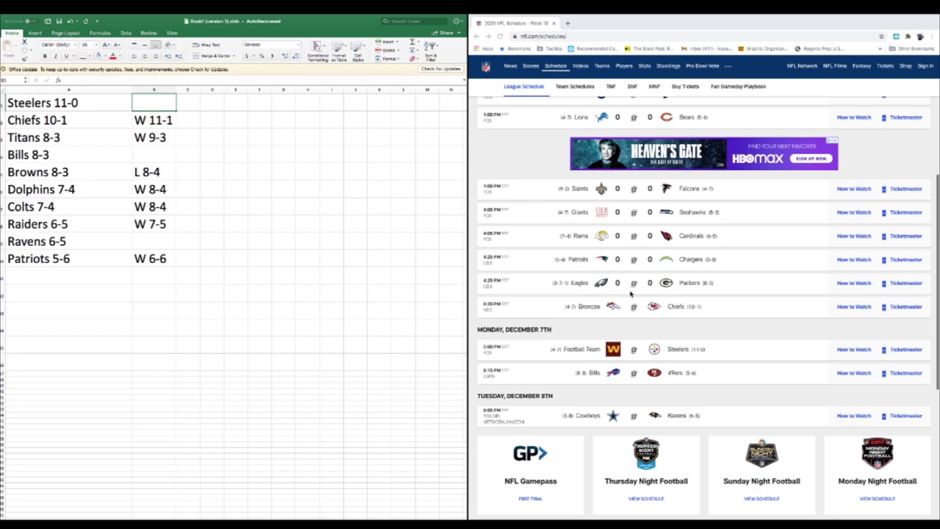
scroll(631, 293, "down", 2)
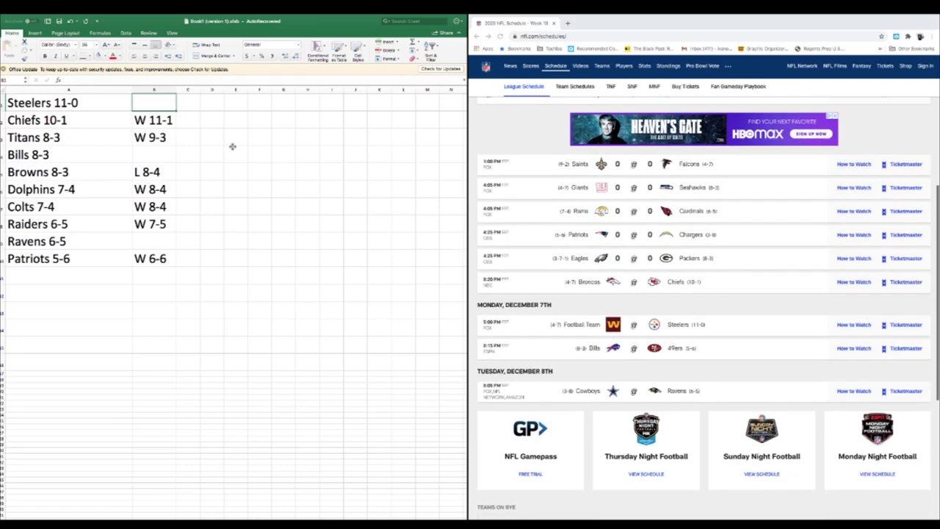
type("12-")
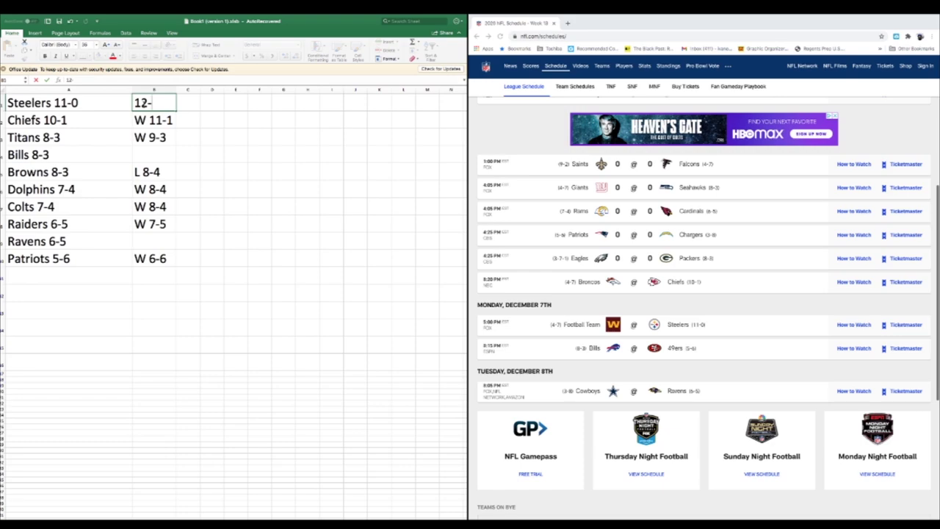
type("0")
Enter "W 9-3" in column B beside the Bills and "W 7-5" beside the Ravens.
scroll(546, 283, "down", 1)
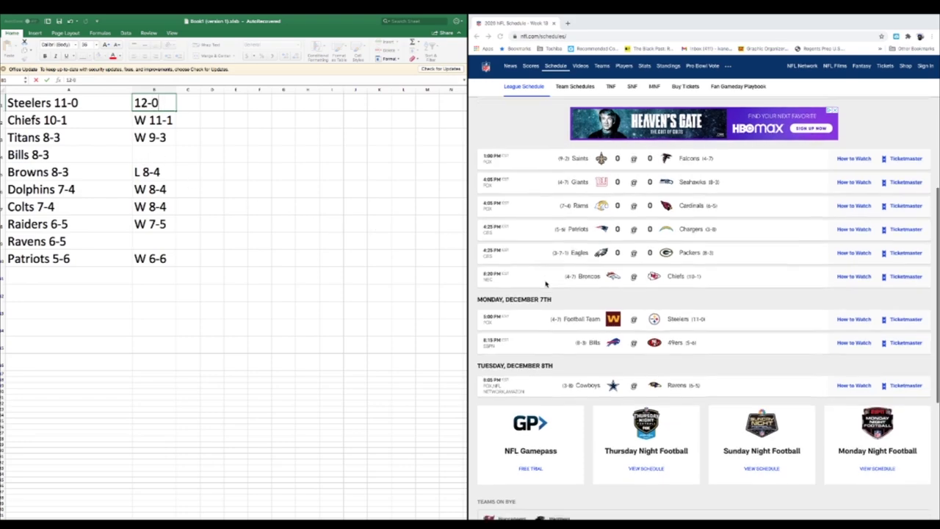
left_click(137, 159)
type("W")
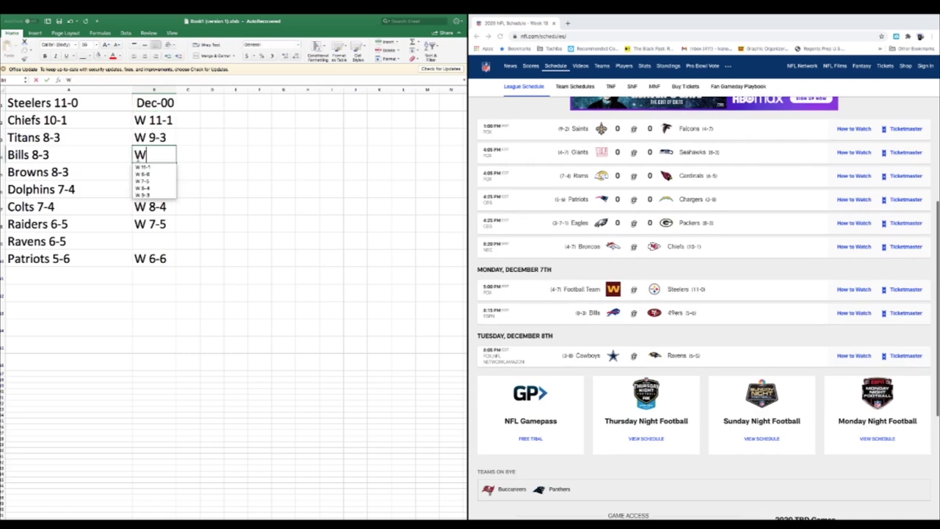
type(" 9-3")
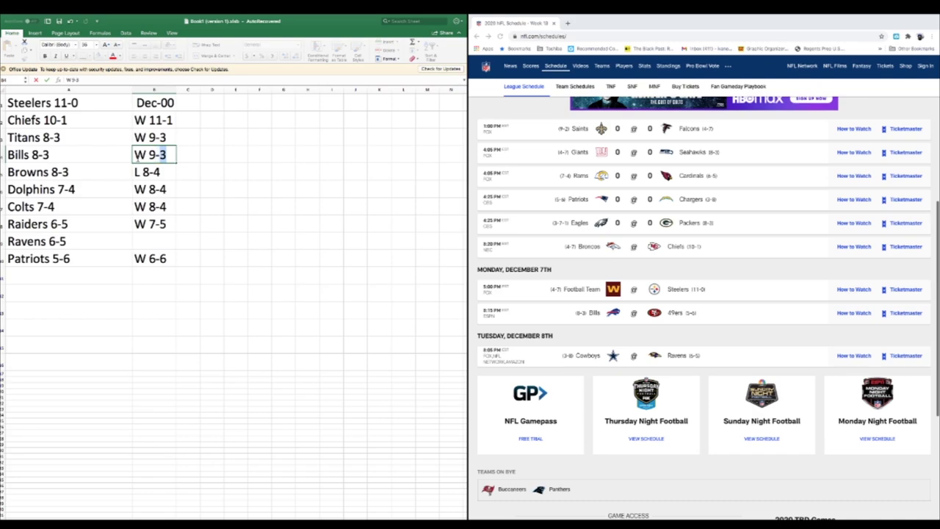
left_click(142, 242)
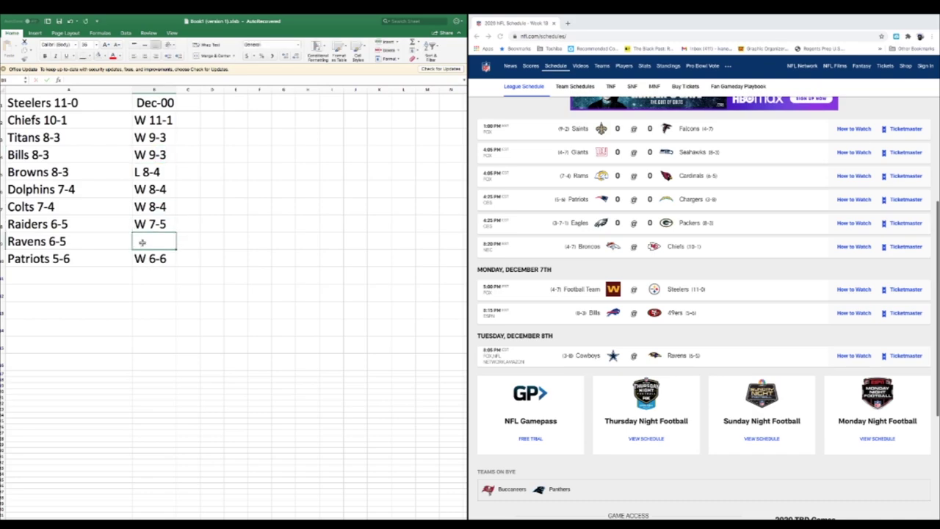
type("W")
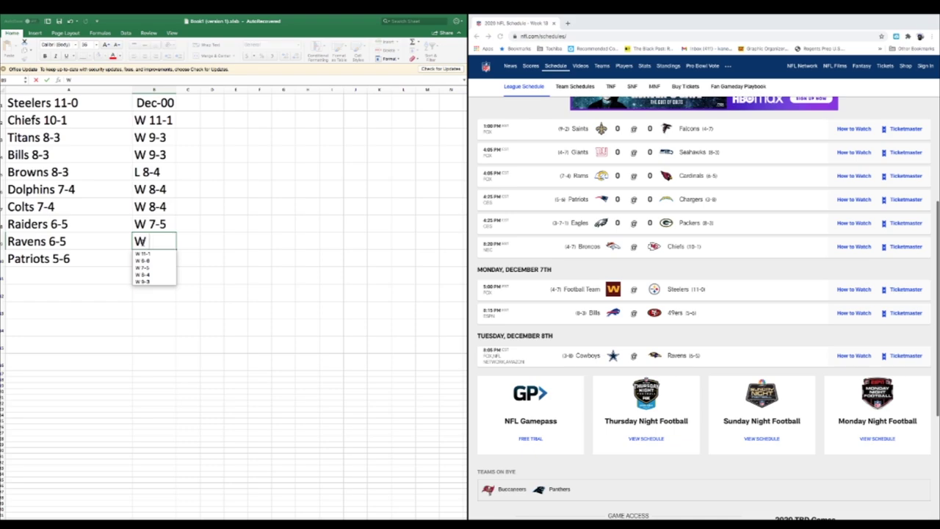
type(" 7-5")
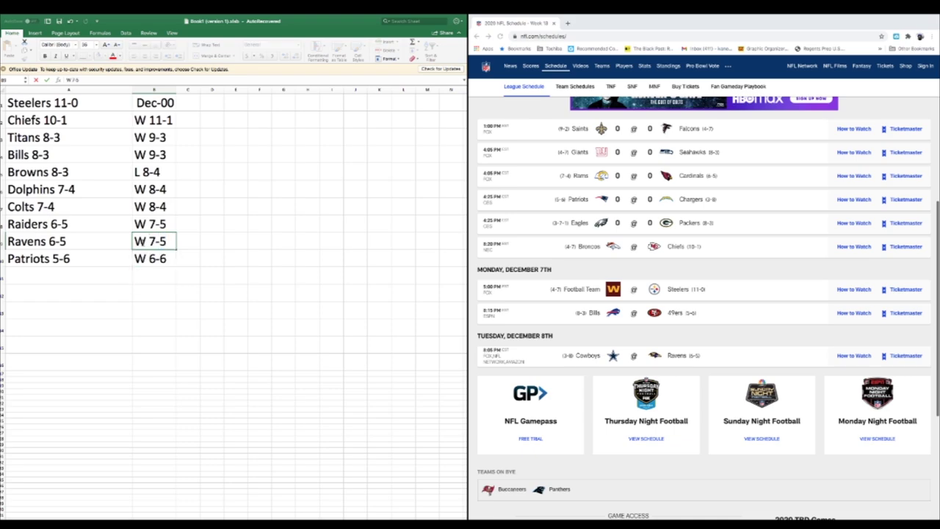
Replace the date-formatted entry in column B beside the Steelers with "12 -".
left_click(159, 104)
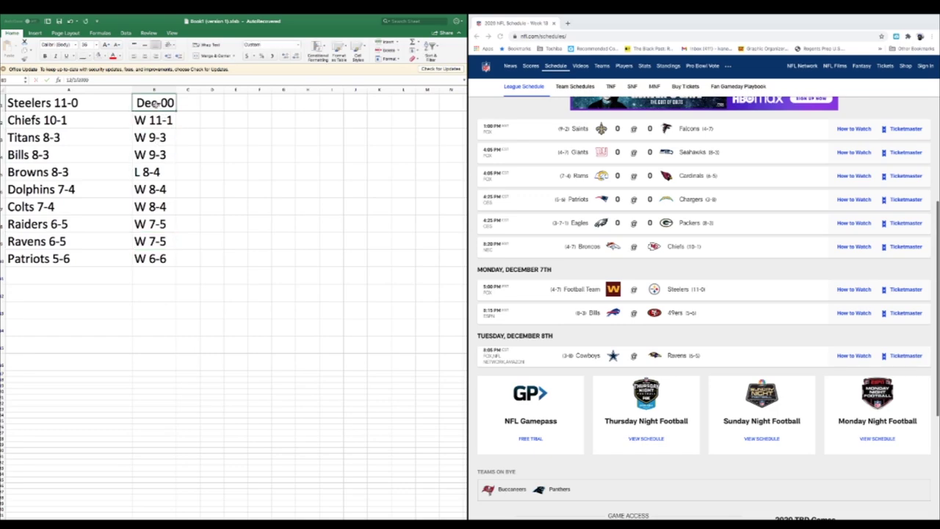
type("12")
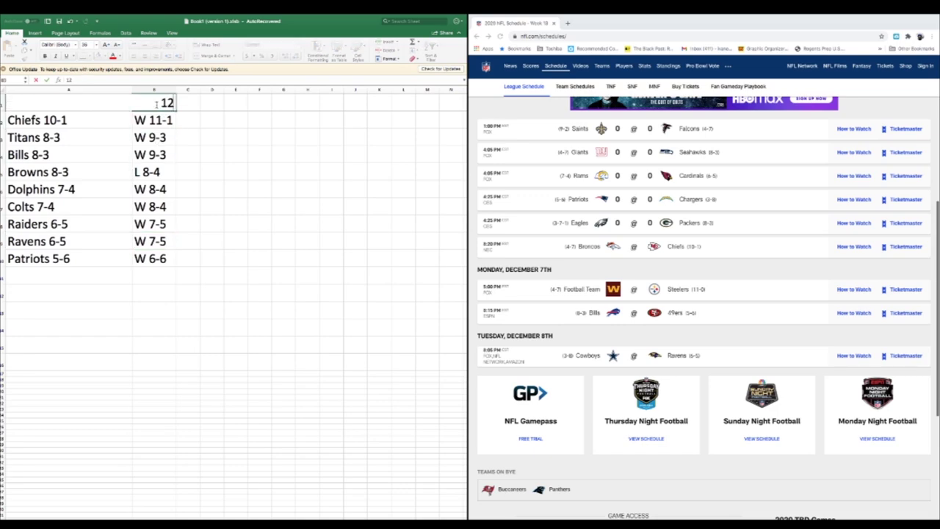
type(" -")
key("Return")
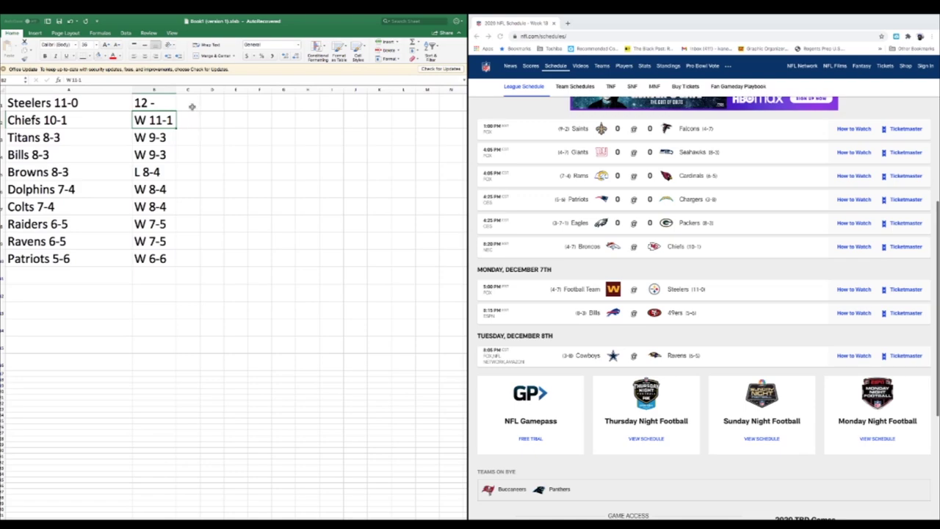
Switch the 2020 NFL schedule to Week 14.
left_click(598, 223)
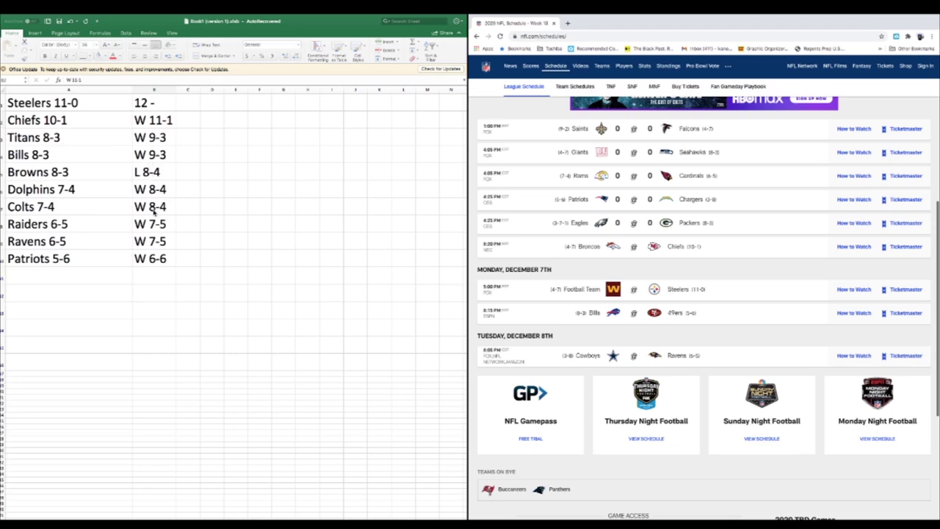
scroll(159, 176, "right", 1)
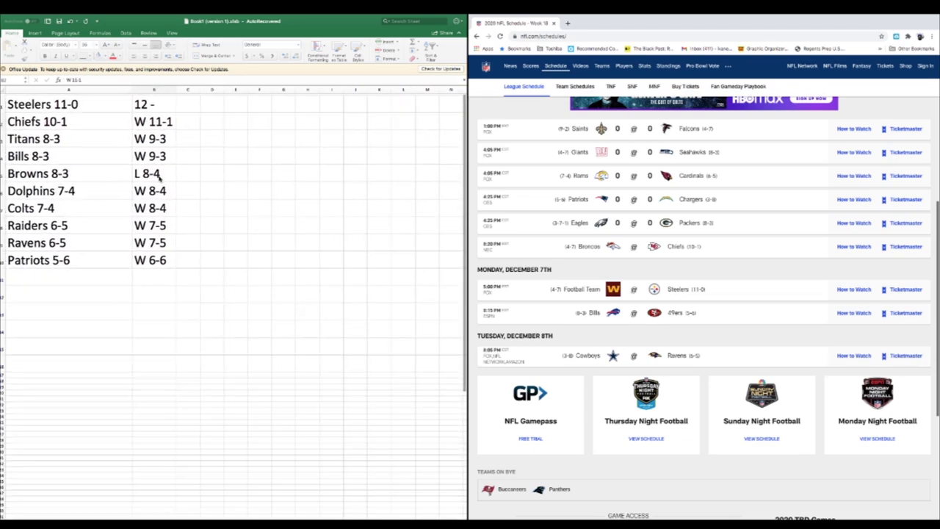
scroll(169, 154, "down", 1)
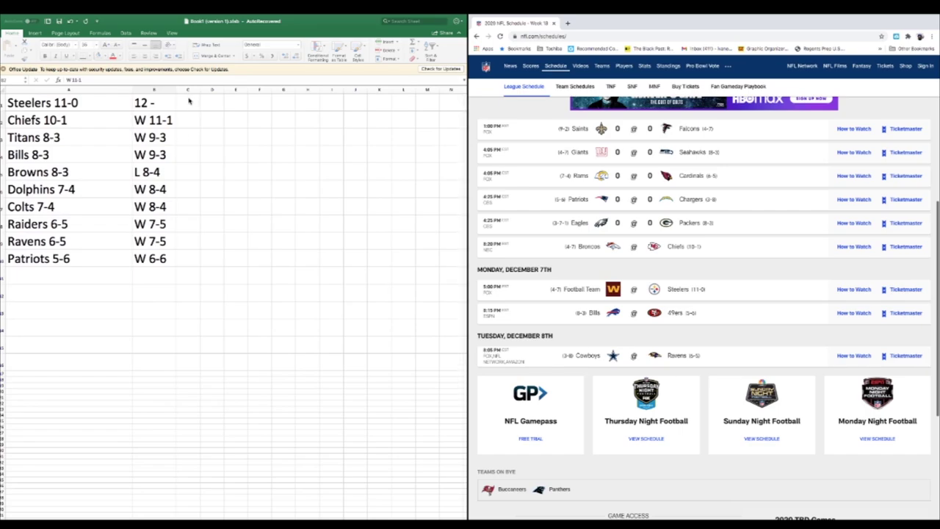
scroll(636, 205, "up", 3)
scroll(597, 165, "up", 5)
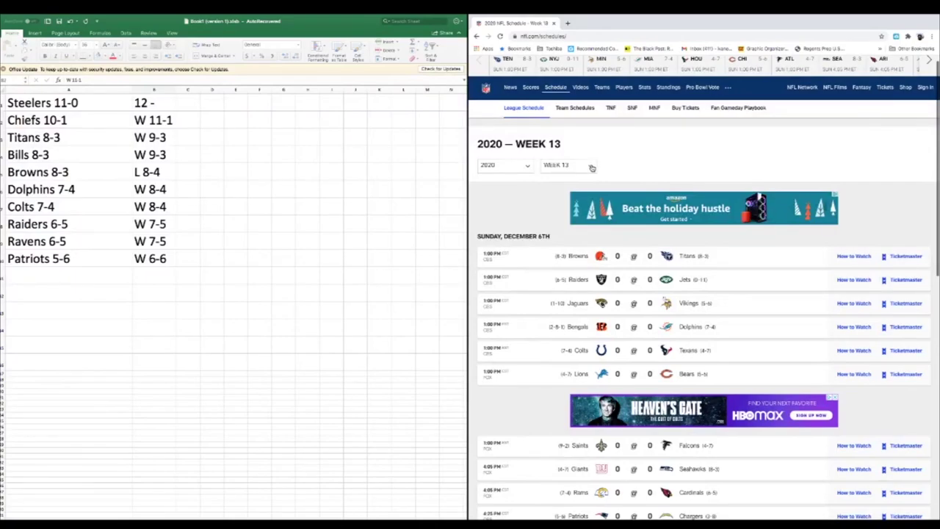
left_click(597, 165)
scroll(570, 242, "down", 3)
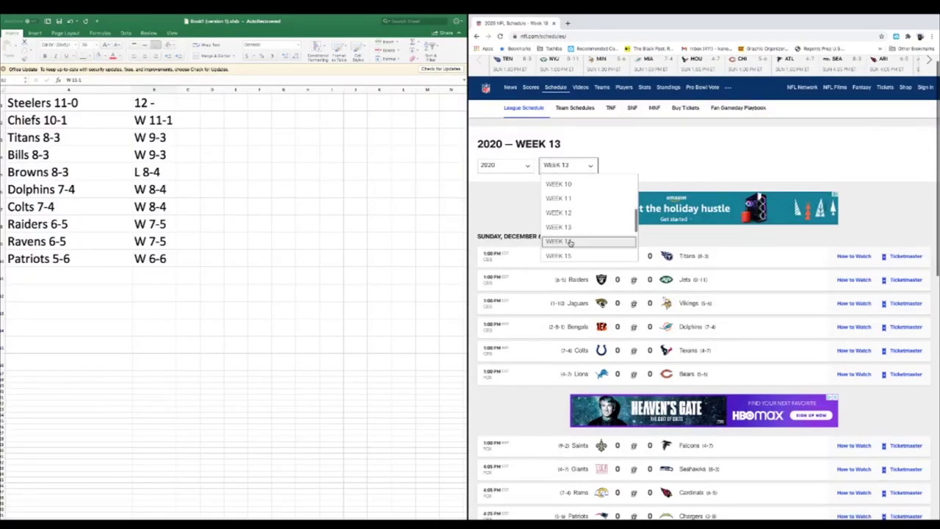
left_click(570, 242)
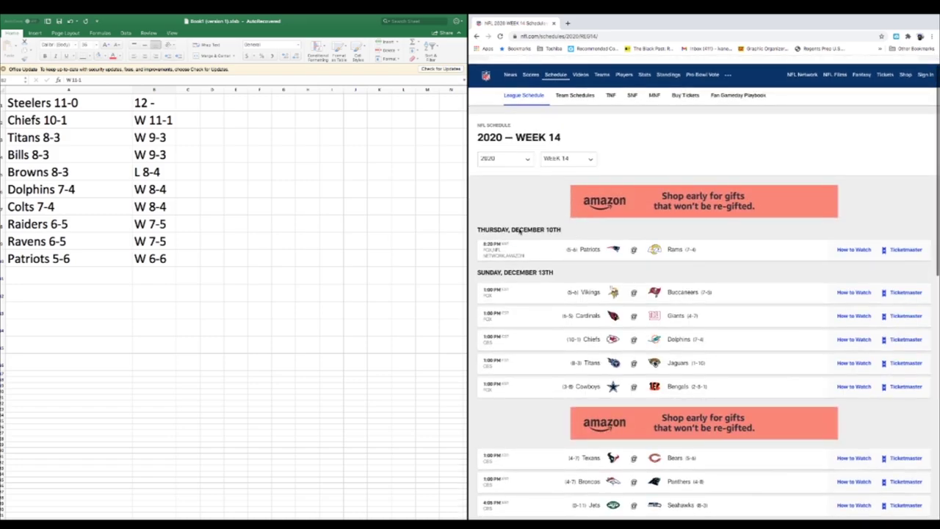
Enter "L" in column C beside the Steelers and set that cell's font size to 36.
scroll(511, 200, "down", 2)
scroll(510, 200, "down", 4)
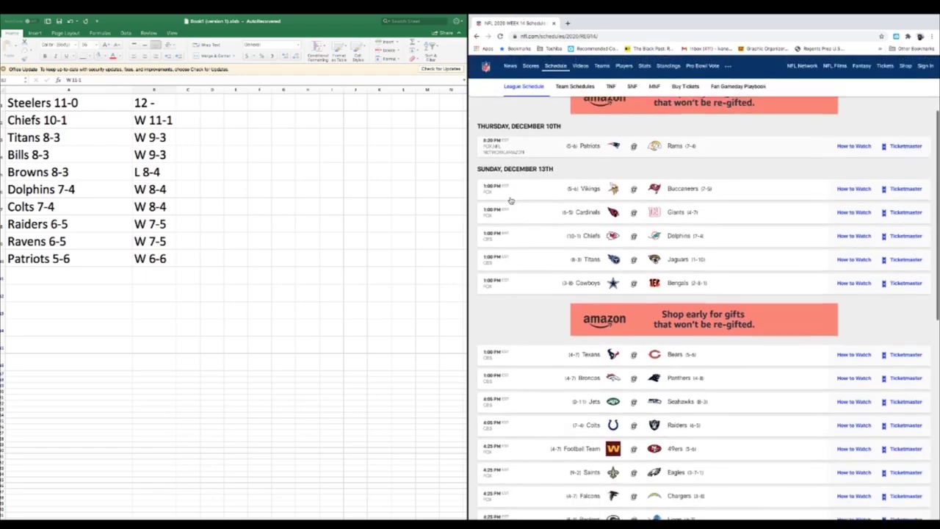
scroll(510, 199, "down", 1)
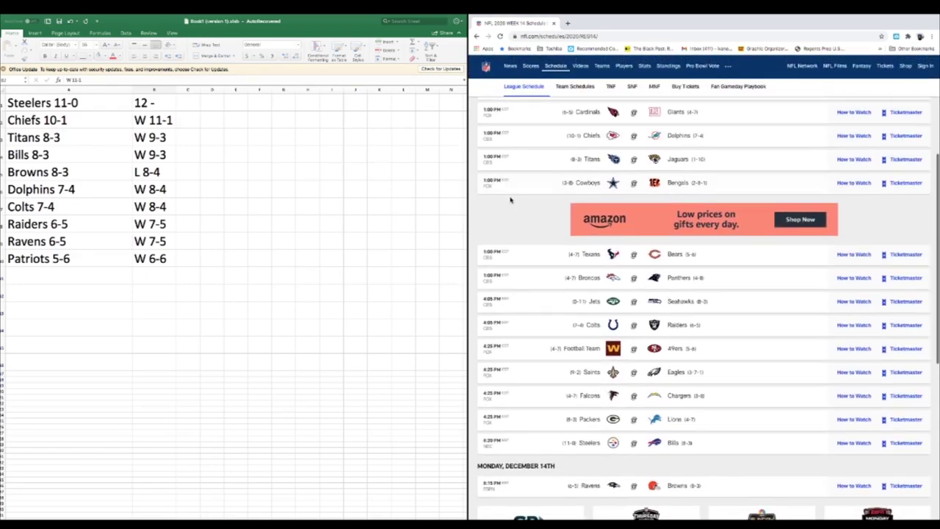
scroll(514, 269, "up", 1)
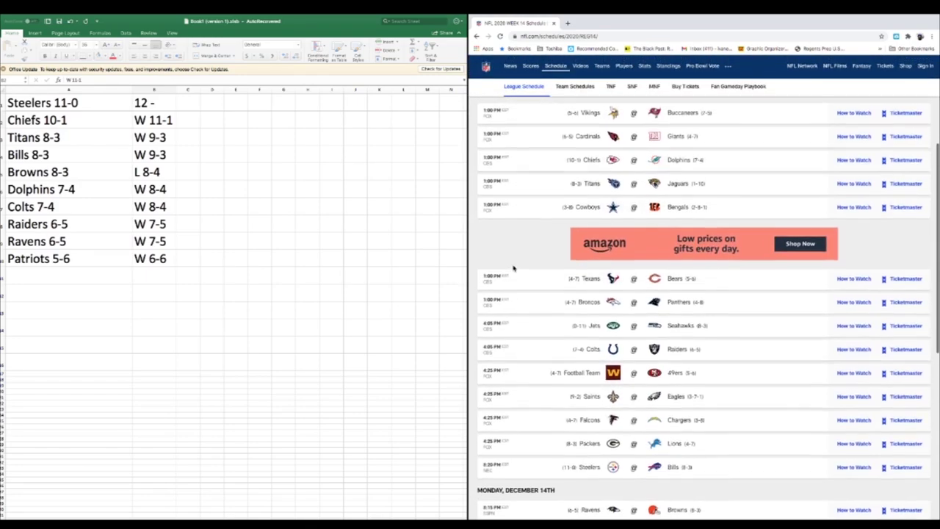
scroll(513, 269, "up", 2)
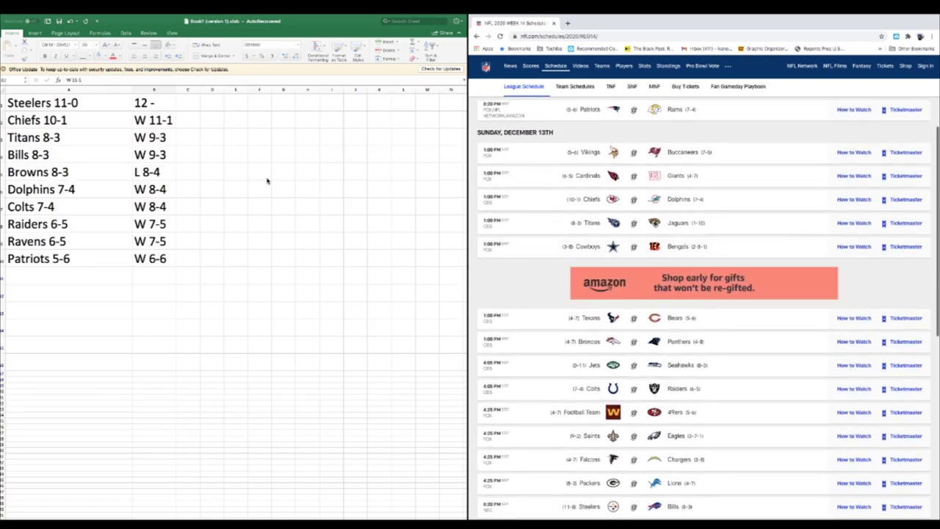
left_click(186, 102)
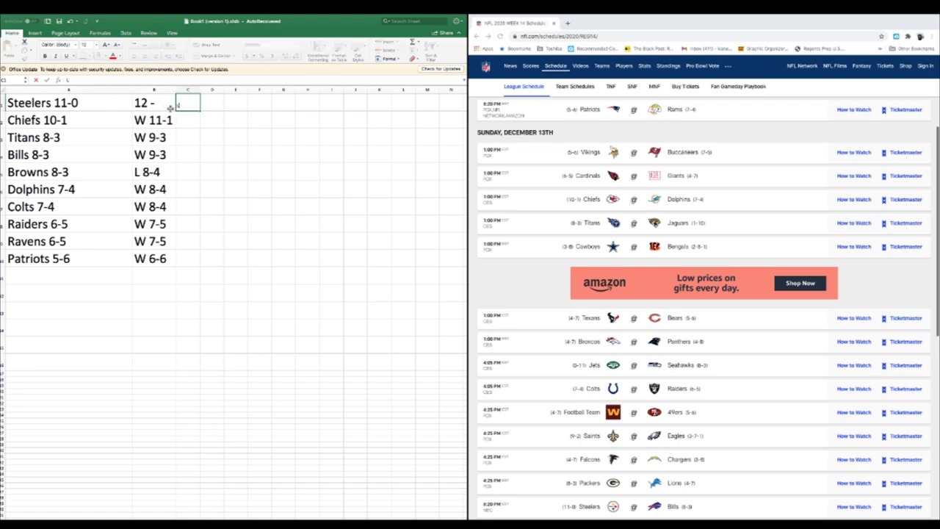
left_click(148, 109)
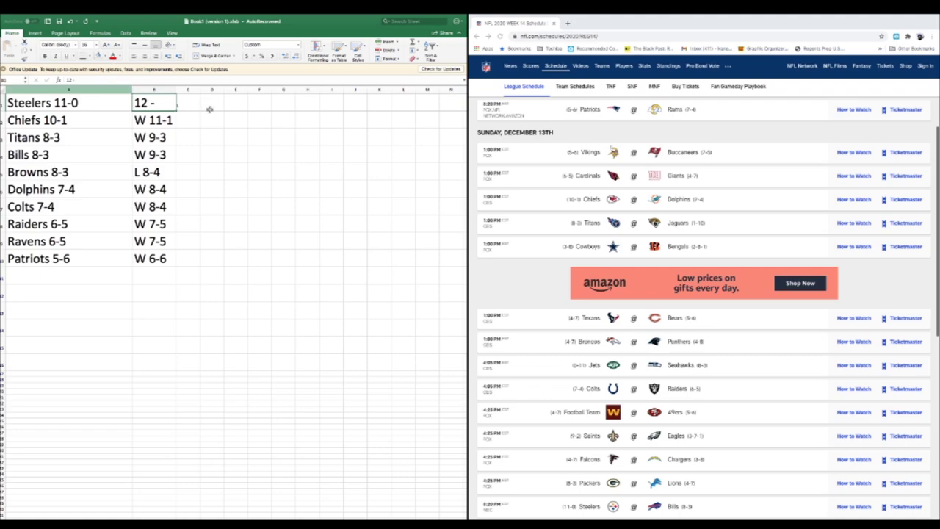
left_click(188, 103)
type("L")
left_click(85, 44)
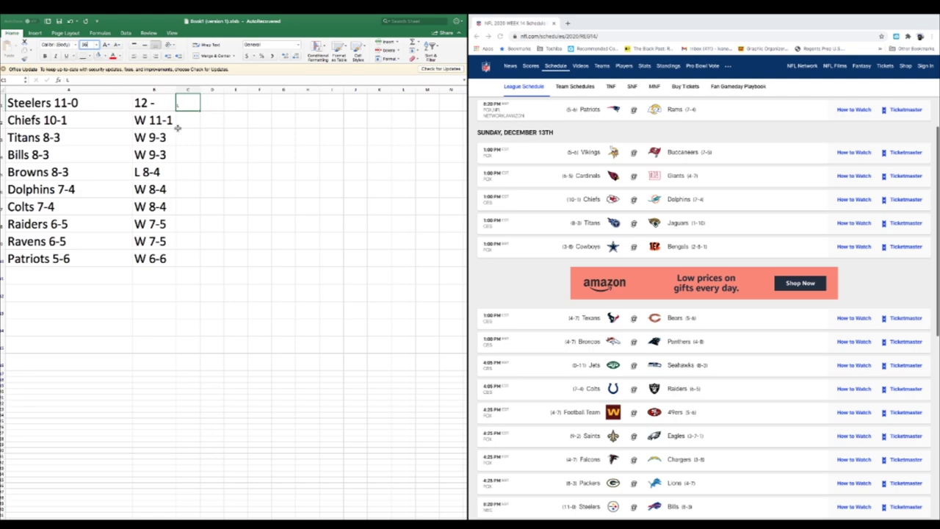
key("Return")
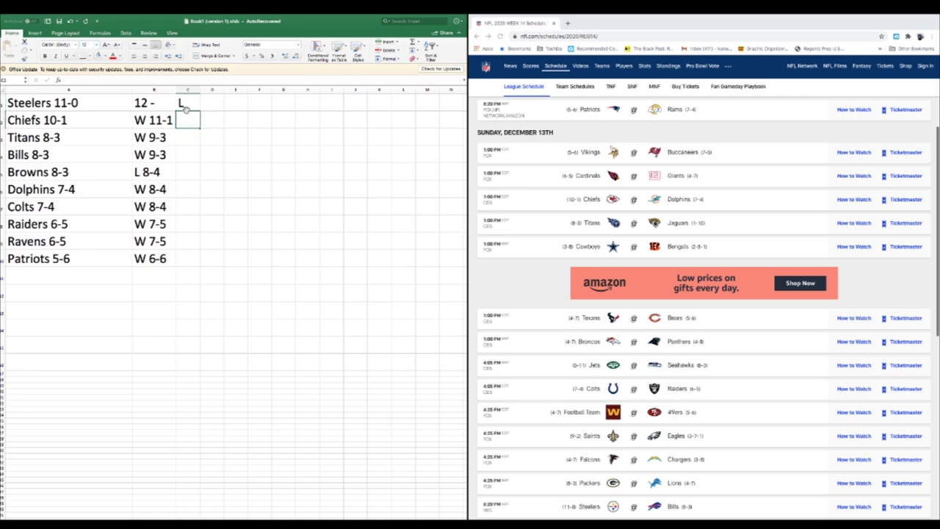
Widen column C slightly and set the Steelers' Week 14 entry to "L 12-1".
left_click_drag(201, 89, 207, 89)
left_click(191, 102)
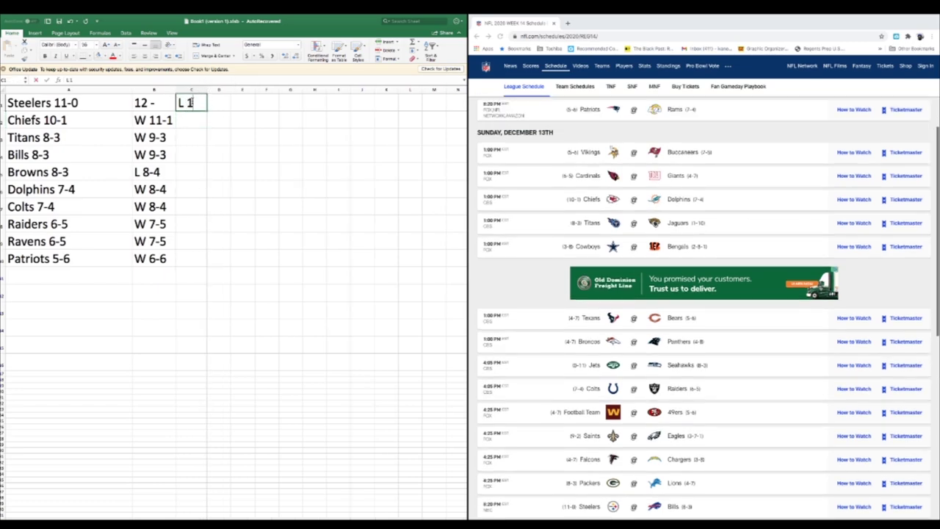
type("L 1-")
key("BackSpace")
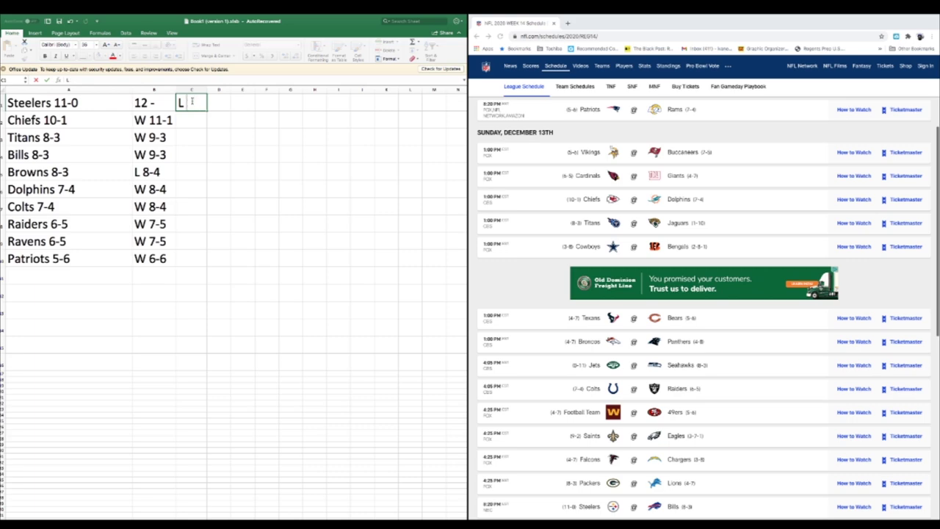
type("12-1")
key("Return")
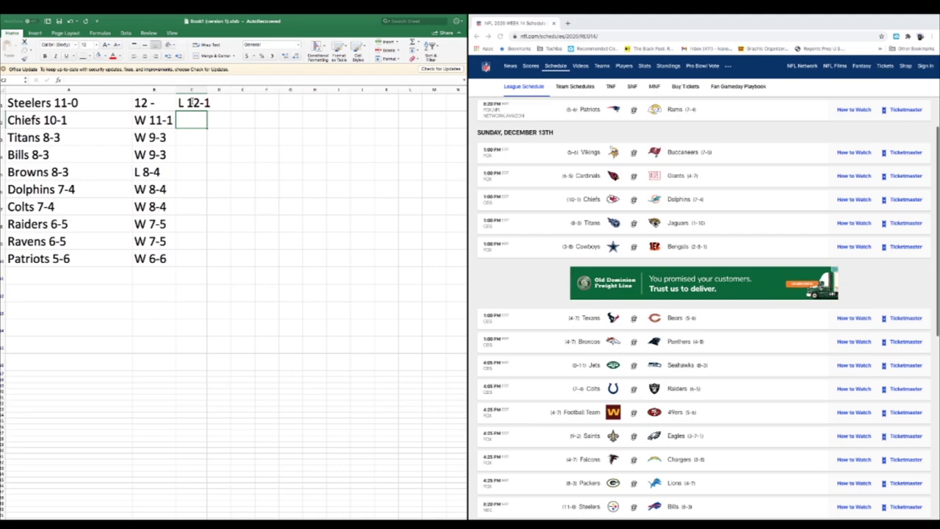
Enter "W 10" in column C beside the Bills.
key("Down")
key("Down")
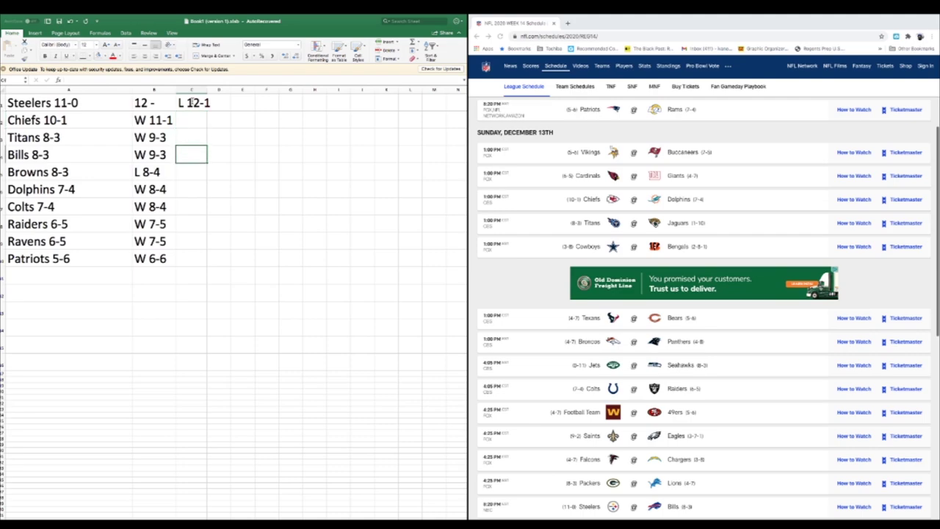
type("W 10")
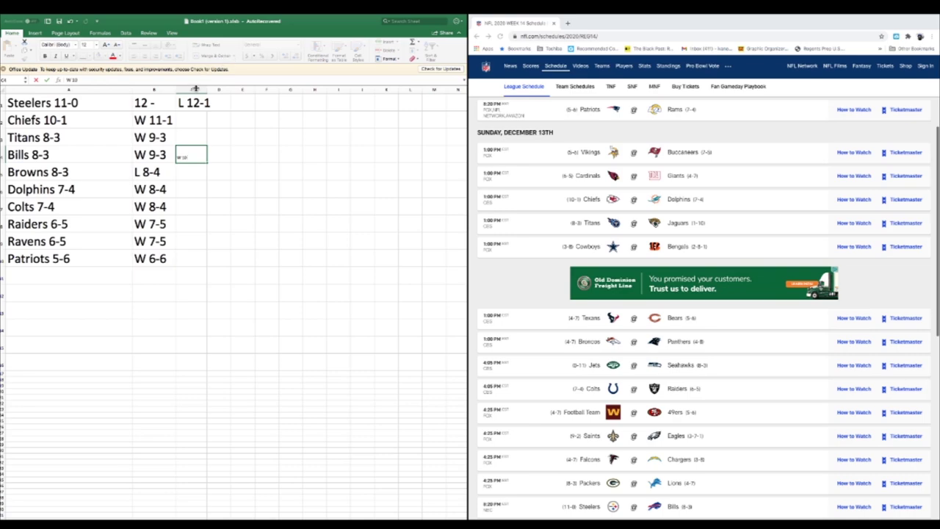
Set the font size of the whole column C to 36.
left_click(194, 89)
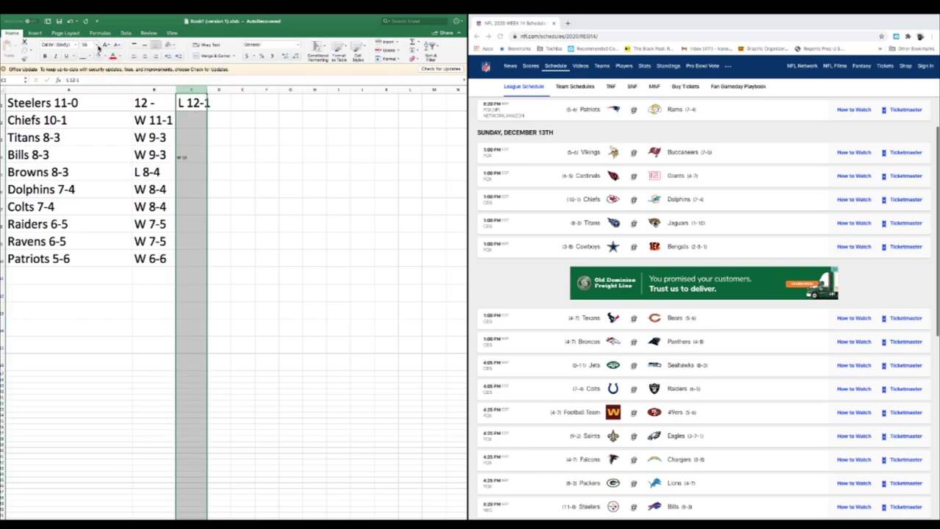
left_click(97, 45)
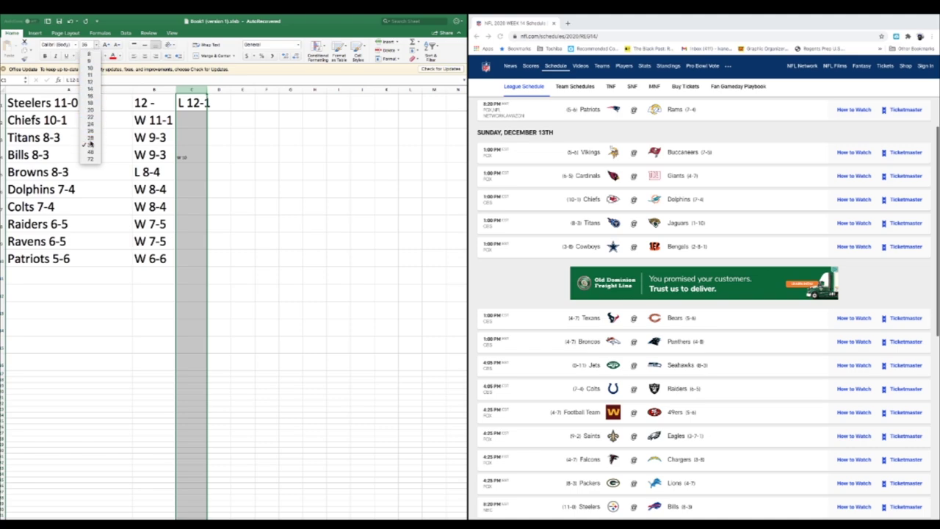
left_click(91, 138)
left_click(97, 45)
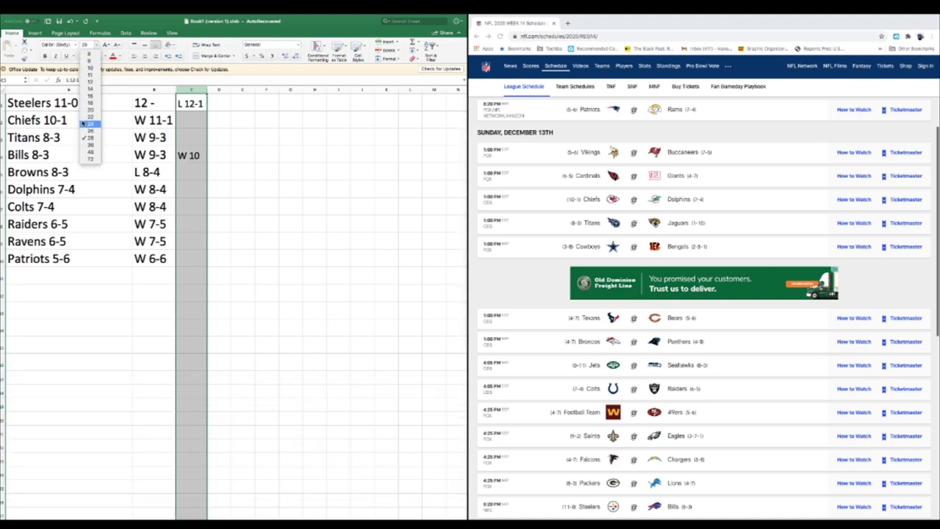
left_click(91, 147)
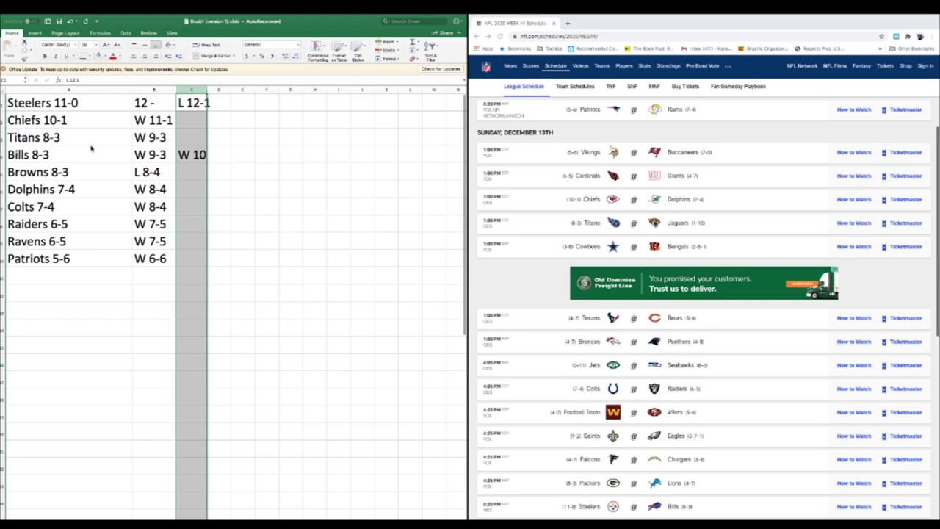
Widen column C further and complete the Bills' Week 14 entry as "W 10 -3".
left_click_drag(207, 89, 212, 89)
left_click(194, 119)
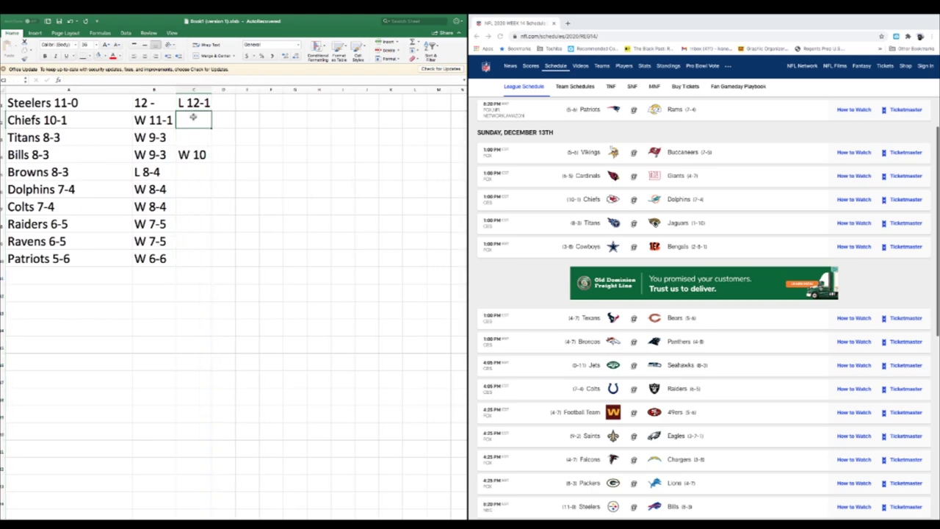
left_click(202, 151)
left_click(205, 152)
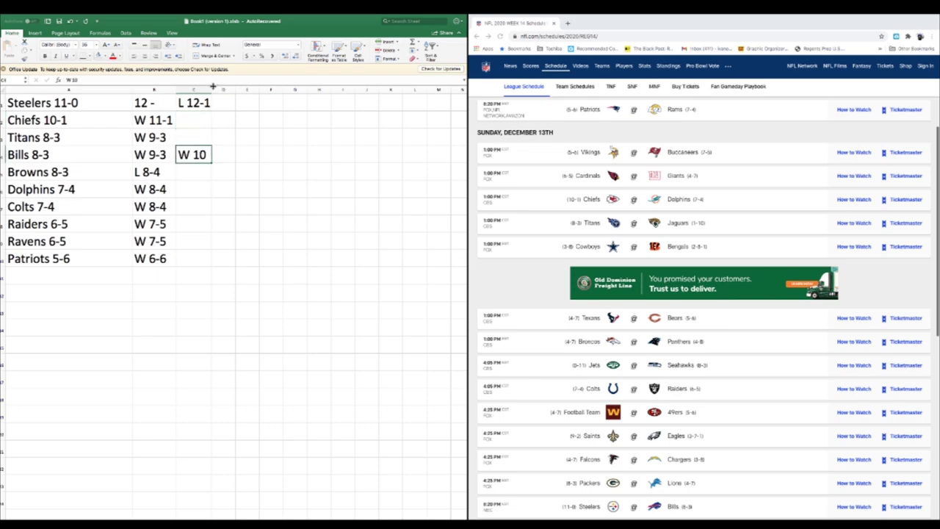
left_click_drag(213, 89, 220, 88)
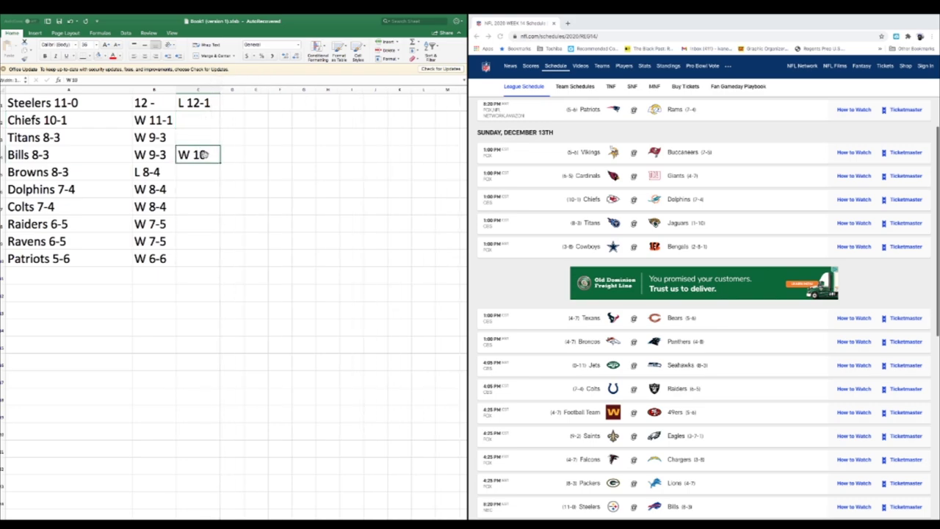
left_click(129, 79)
type("W 10 -")
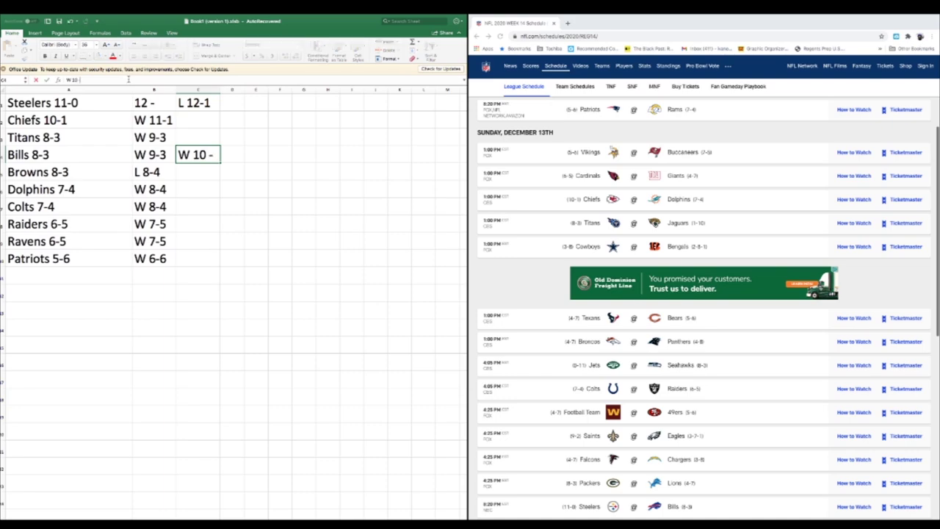
type("3")
Enter "W 12-1" in column C beside the Chiefs.
left_click(197, 122)
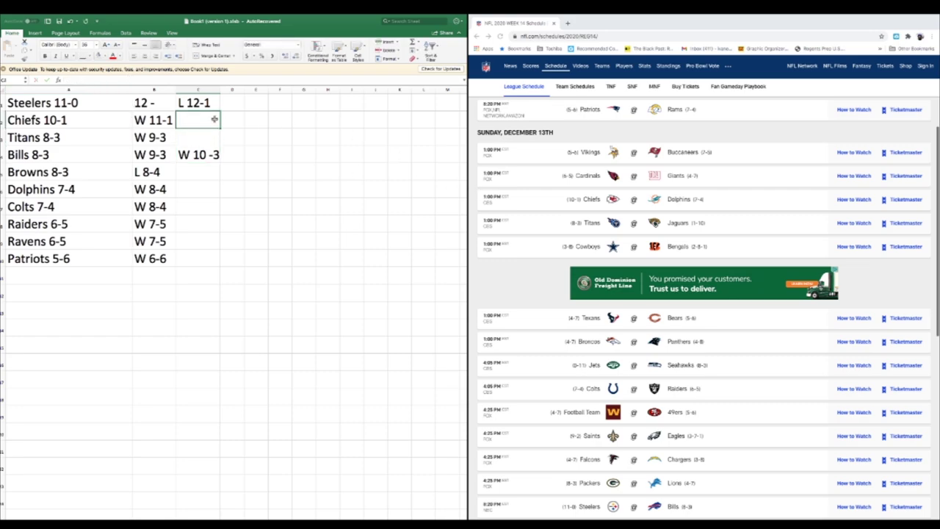
type("12-")
key("BackSpace")
key("BackSpace")
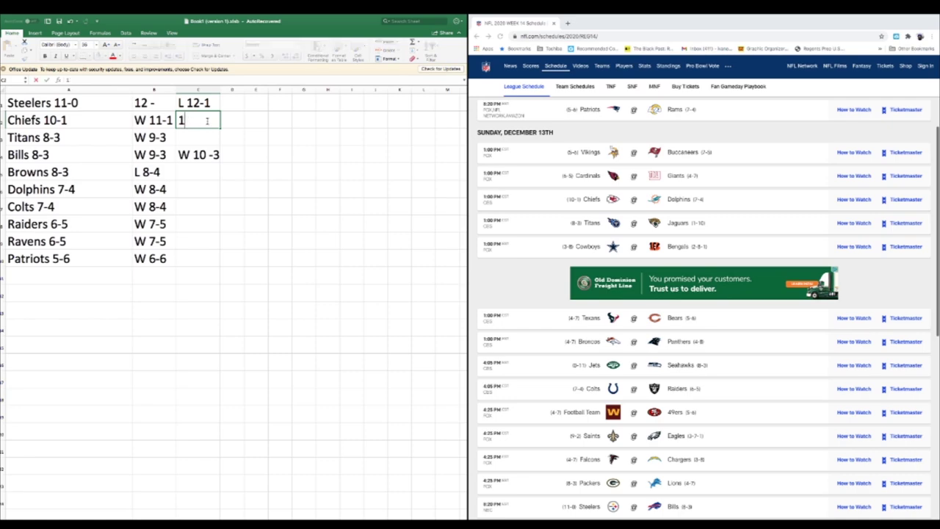
type("W 12-1")
key("Return")
Enter "L 8-5" in column C beside the Dolphins.
key("Down")
key("Down")
key("Down")
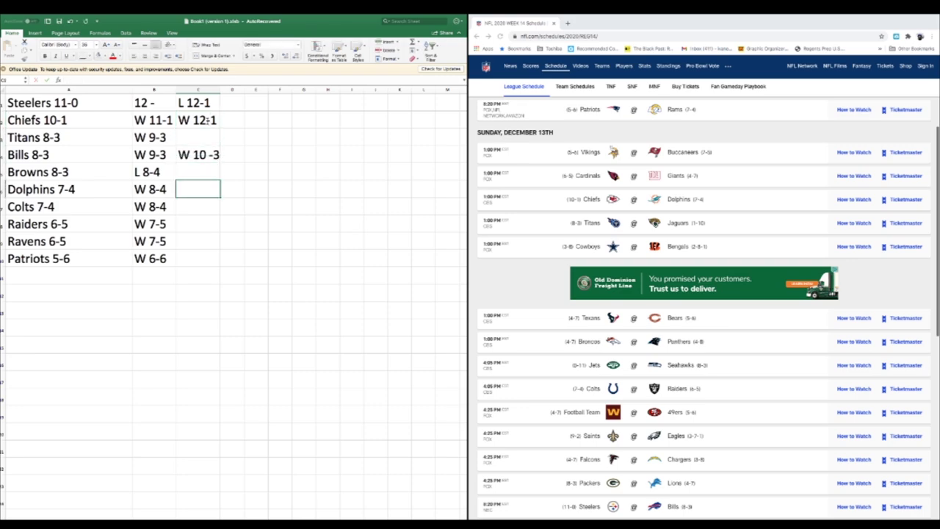
type("L")
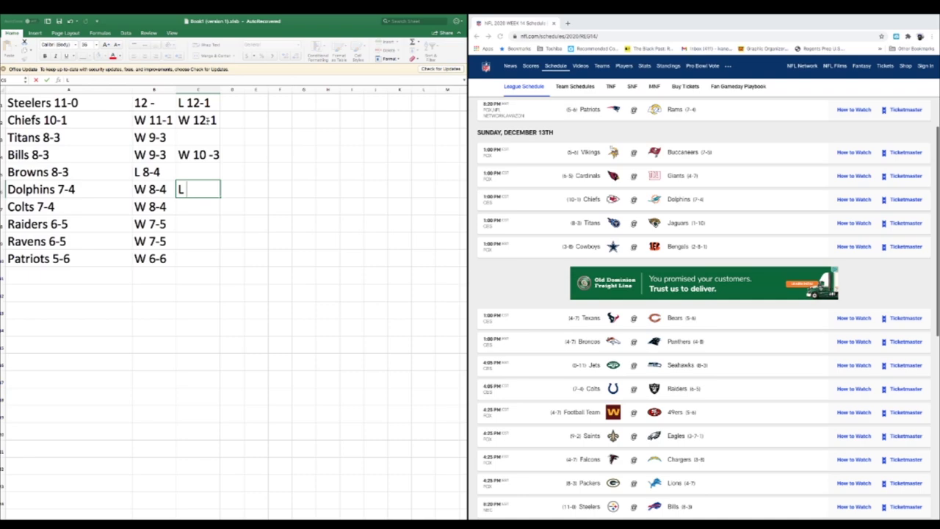
type(" 8-5")
key("Return")
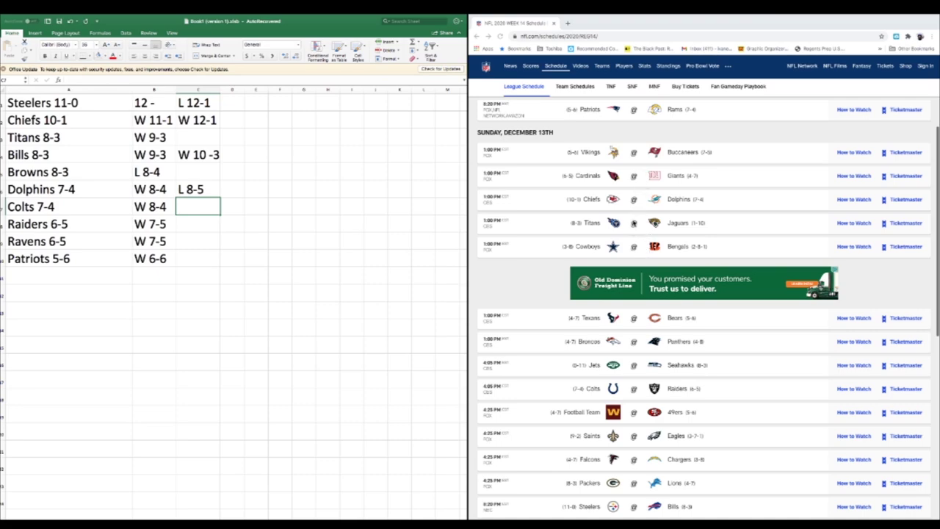
Enter "W 10-3" in column C beside the Titans.
left_click(190, 136)
type("W 10-3")
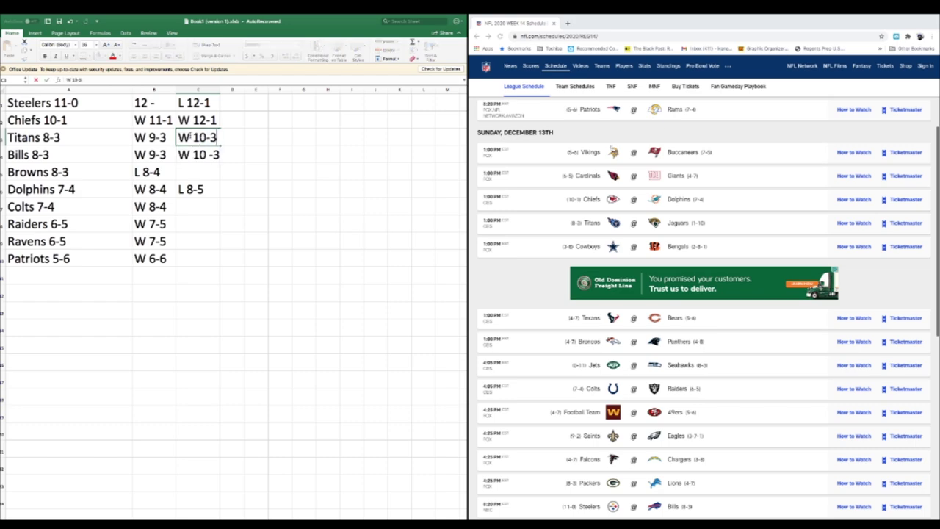
key("Return")
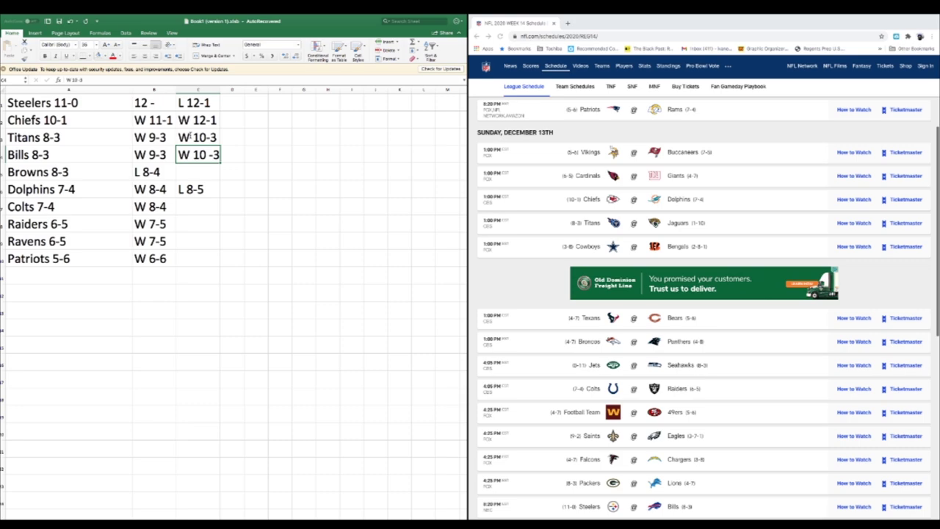
Enter "W 9-4" beside the Colts and "L 7-6" beside the Raiders in column C.
key("Down")
key("Down")
key("Down")
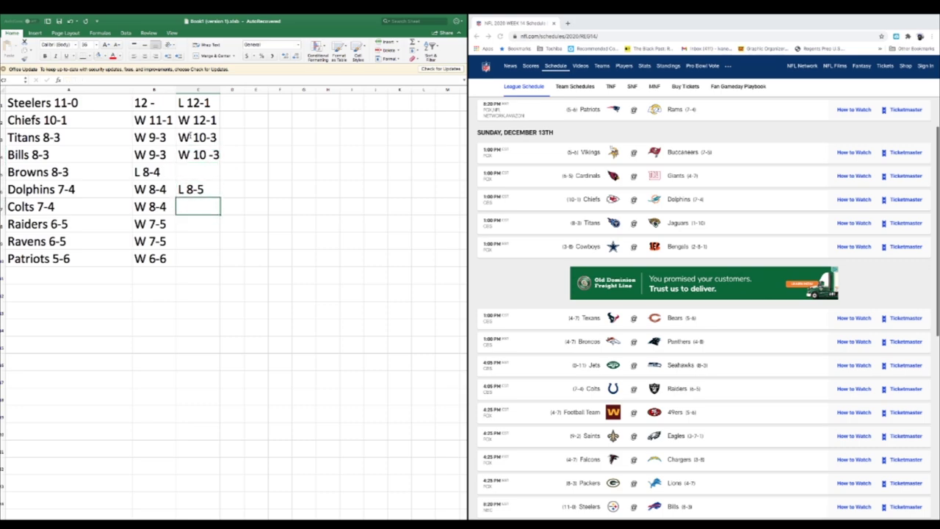
type("W 9-4")
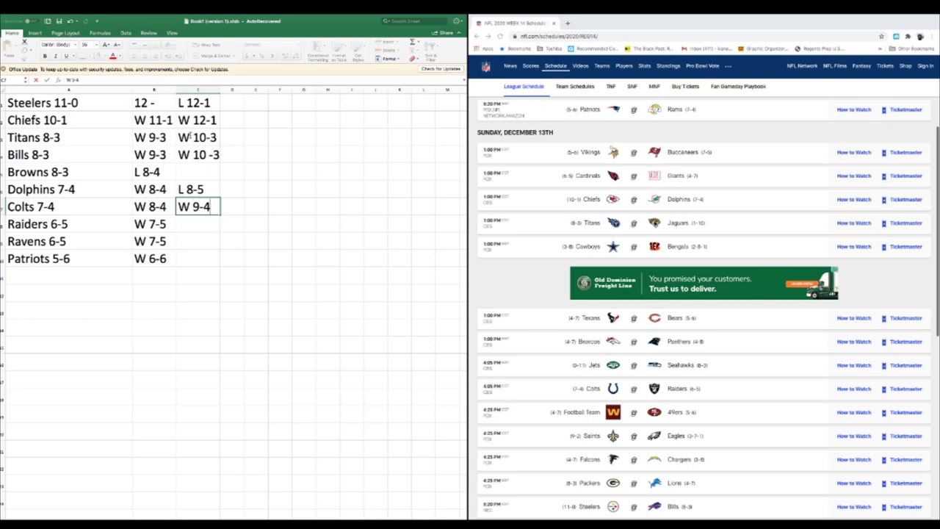
key("Return")
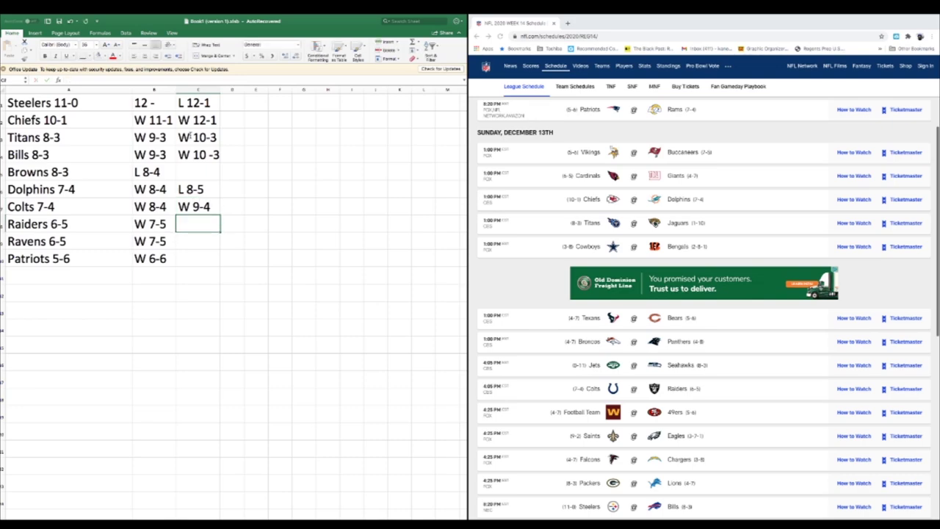
type("L ")
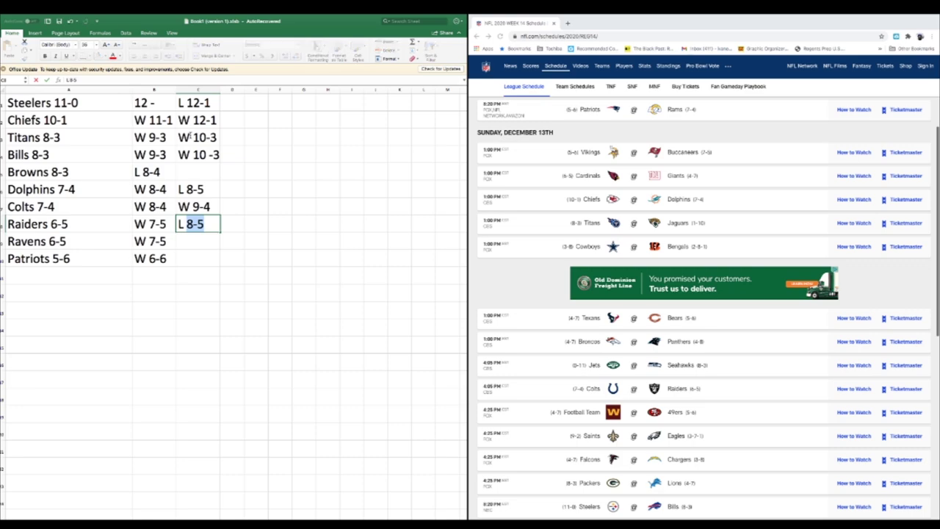
type("7-6")
key("Return")
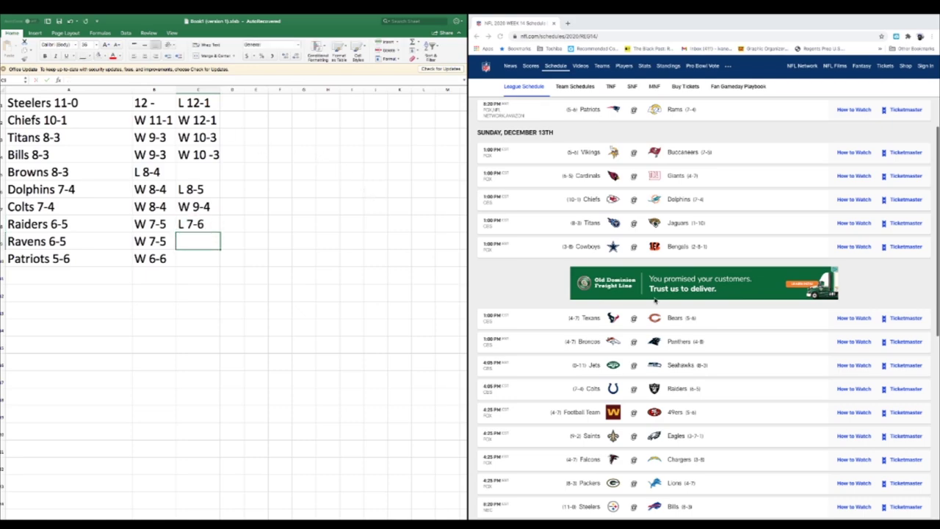
Check the rest of the Week 14 games and enter "L 8-5" in column C beside the Browns.
scroll(642, 360, "down", 1)
scroll(642, 360, "down", 2)
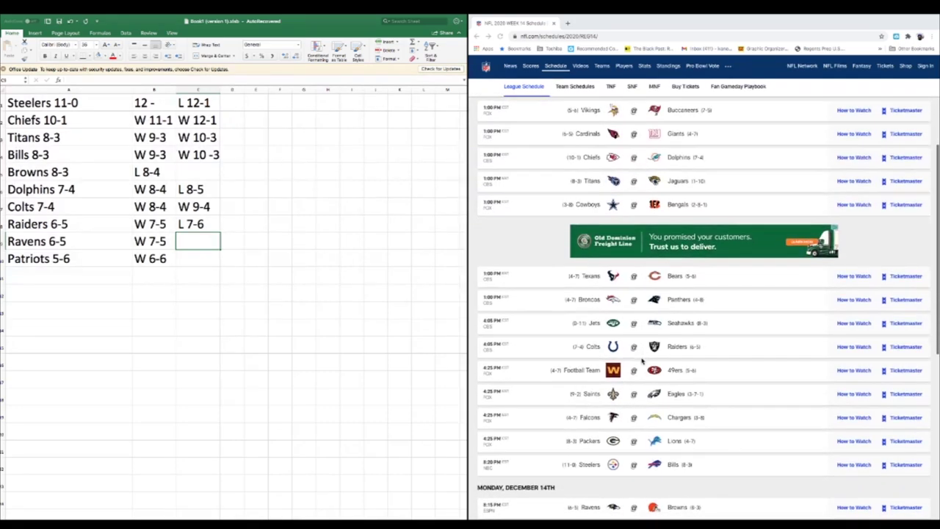
left_click(190, 172)
double_click(191, 173)
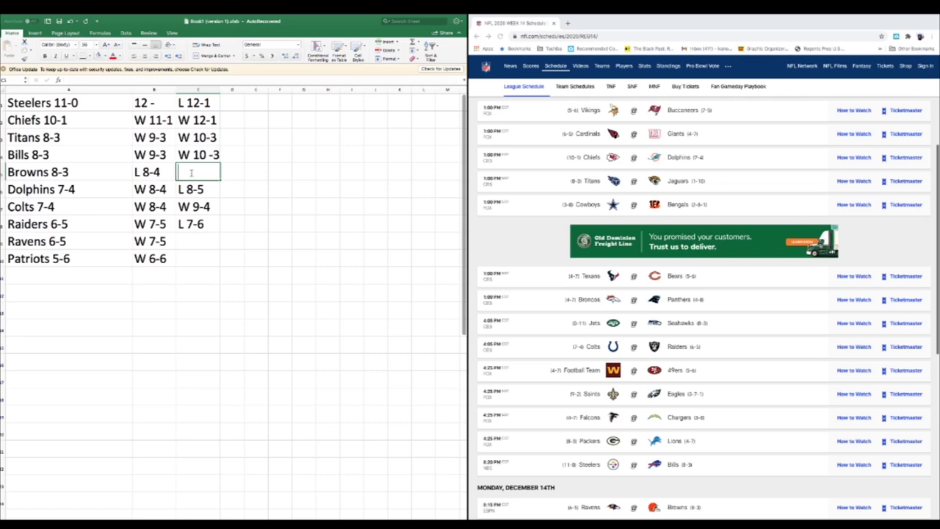
type("L ")
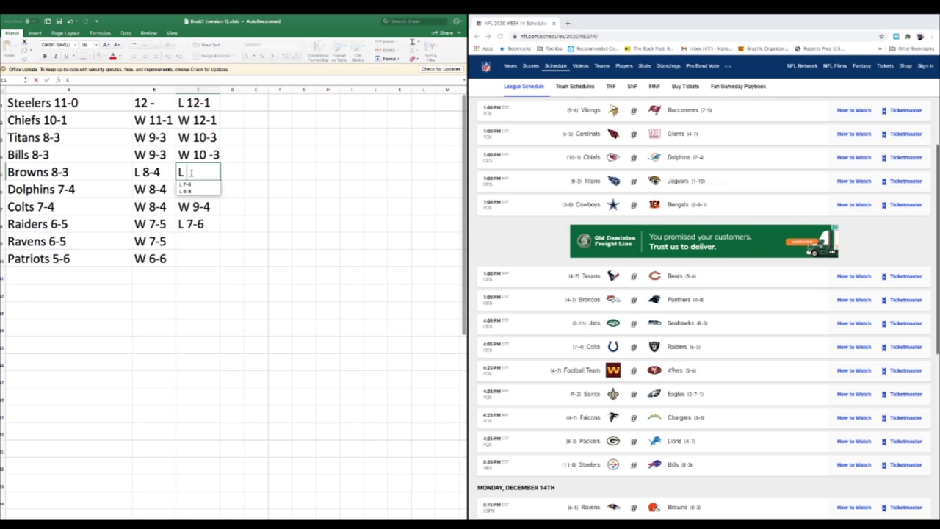
type("8-5")
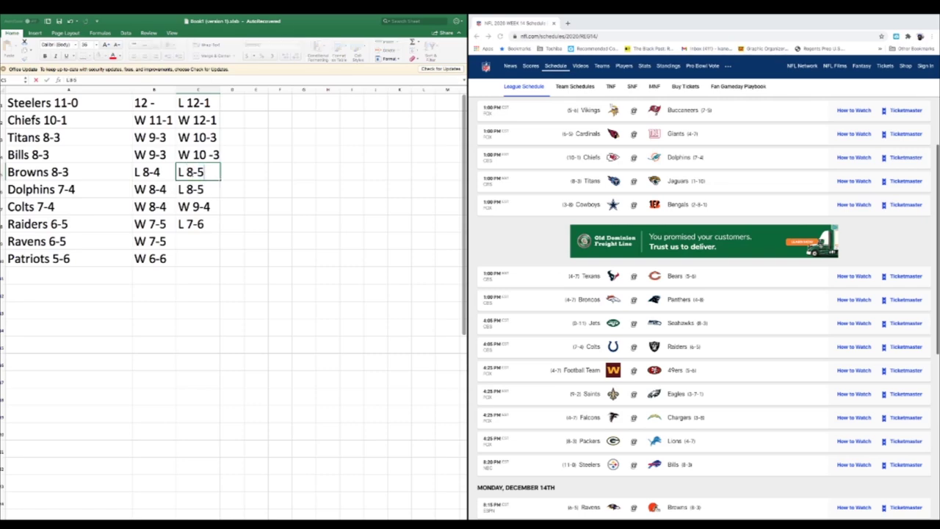
key("Return")
Enter "8-5" in column C beside the Ravens and reselect that cell.
key("Down")
key("Down")
key("Down")
key("Down")
key("Up")
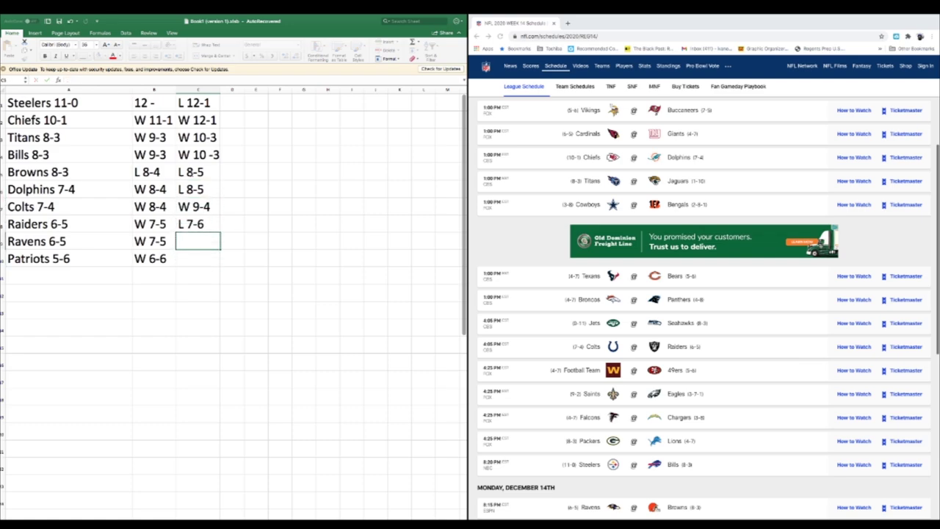
type("8-5")
key("Return")
key("Up")
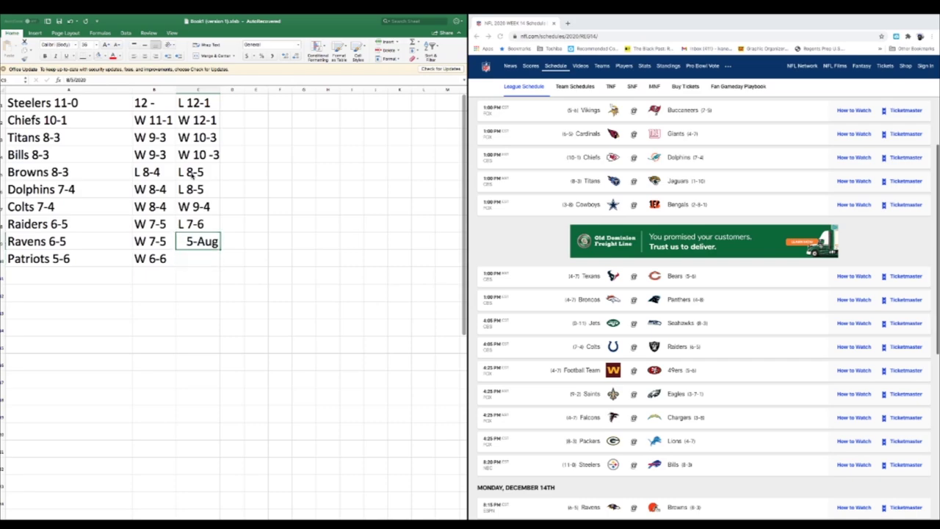
Replace the Ravens' entry in column C with "w 8-5".
type("8")
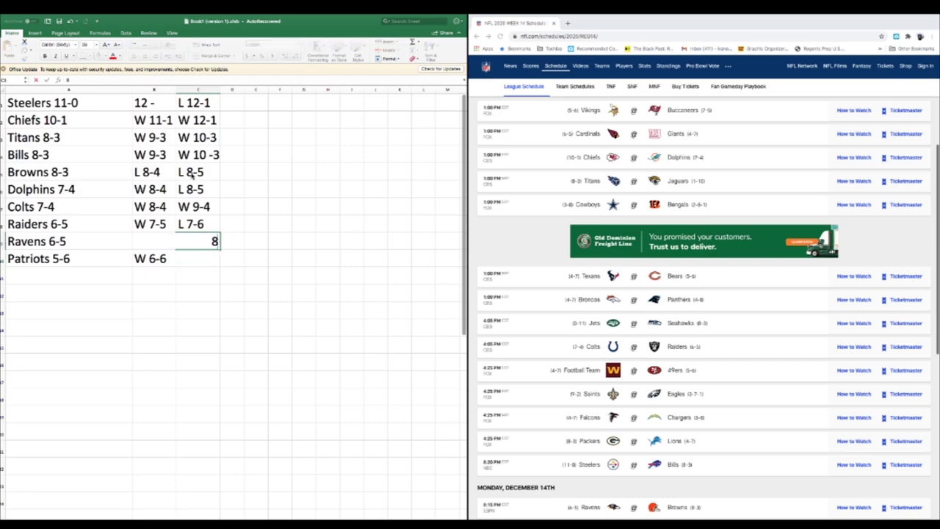
type(" /")
key("BackSpace")
key("BackSpace")
key("BackSpace")
type("W")
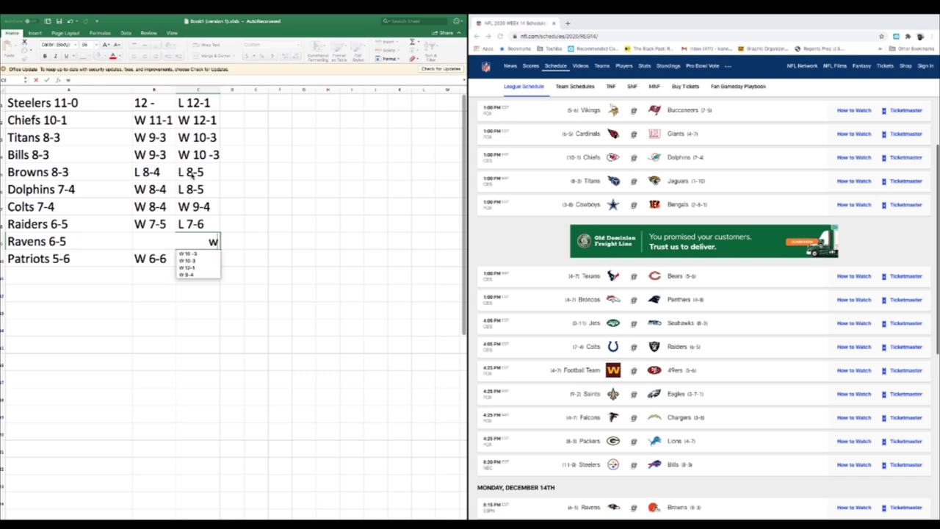
type(" 8")
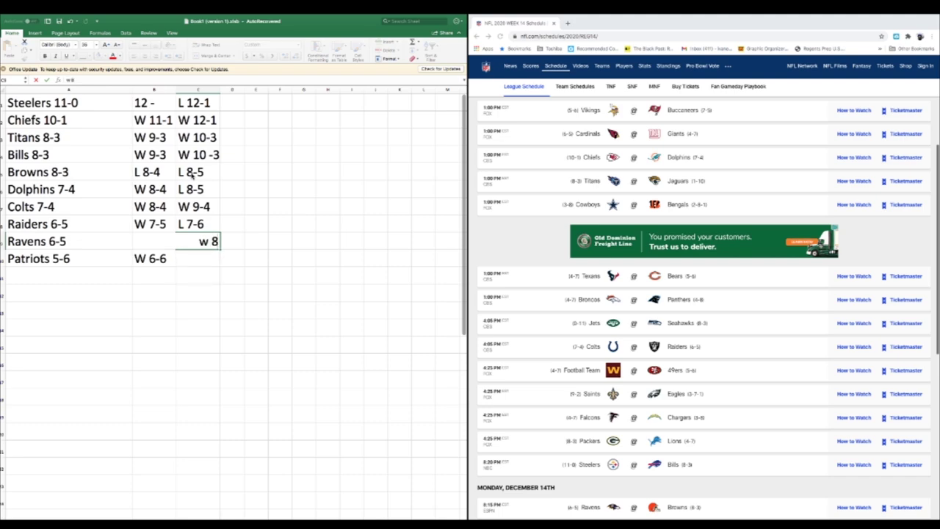
type("-5")
key("Return")
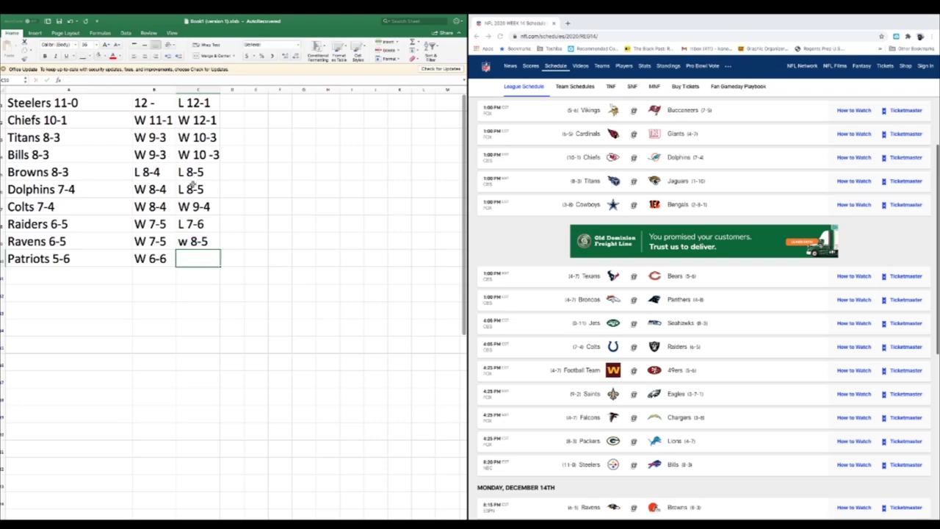
Find the Patriots' Week 14 game in the schedule and enter "l 6-7" beside them in column C.
scroll(599, 405, "down", 1)
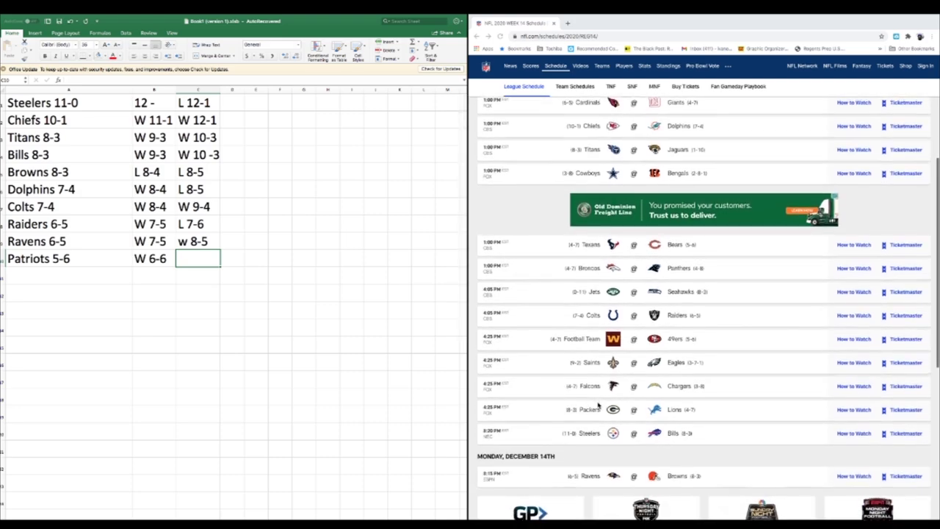
scroll(599, 404, "up", 2)
scroll(598, 405, "up", 1)
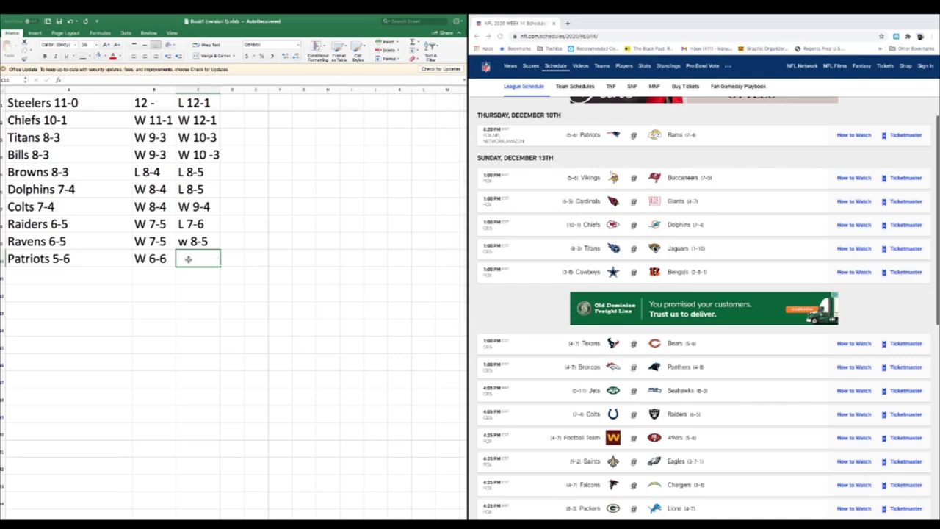
type("l")
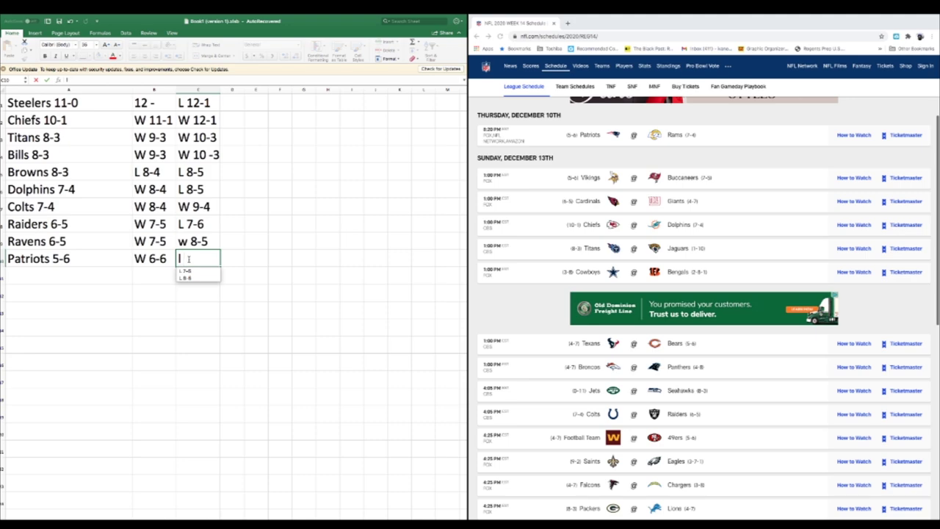
type(" 6")
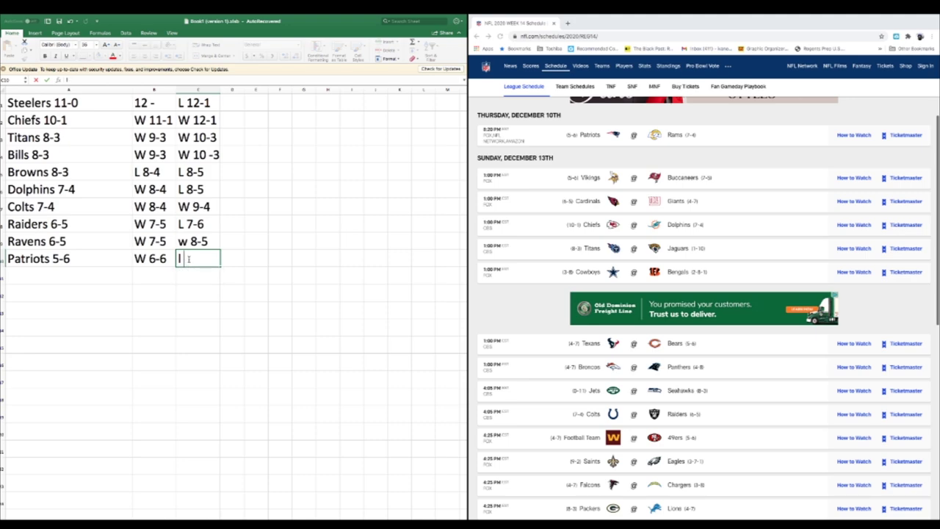
type("-7")
key("Tab")
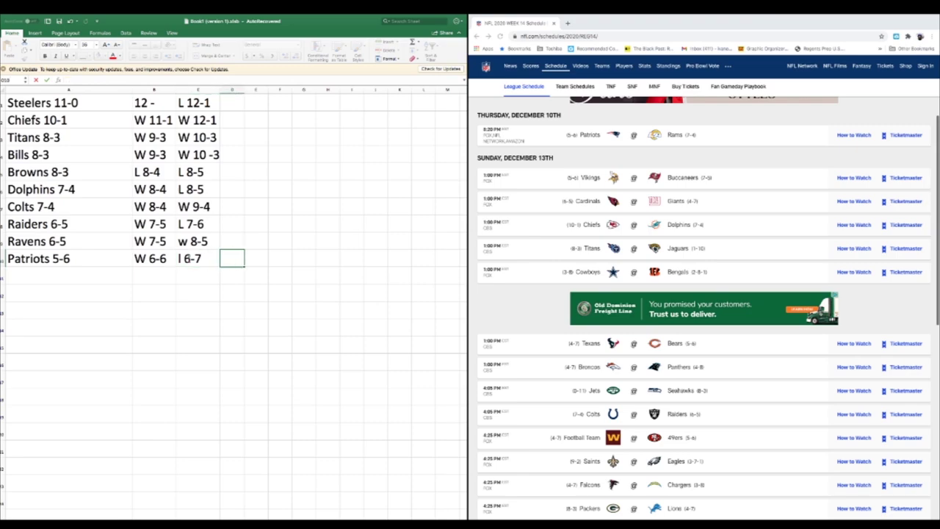
Switch the 2020 NFL schedule to Week 15.
scroll(607, 212, "up", 1)
scroll(606, 212, "up", 1)
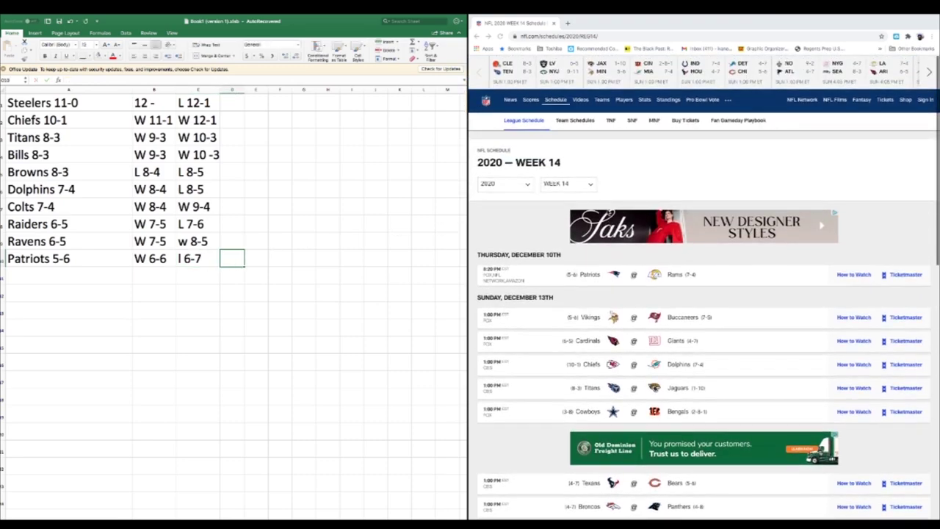
left_click(592, 185)
left_click(591, 185)
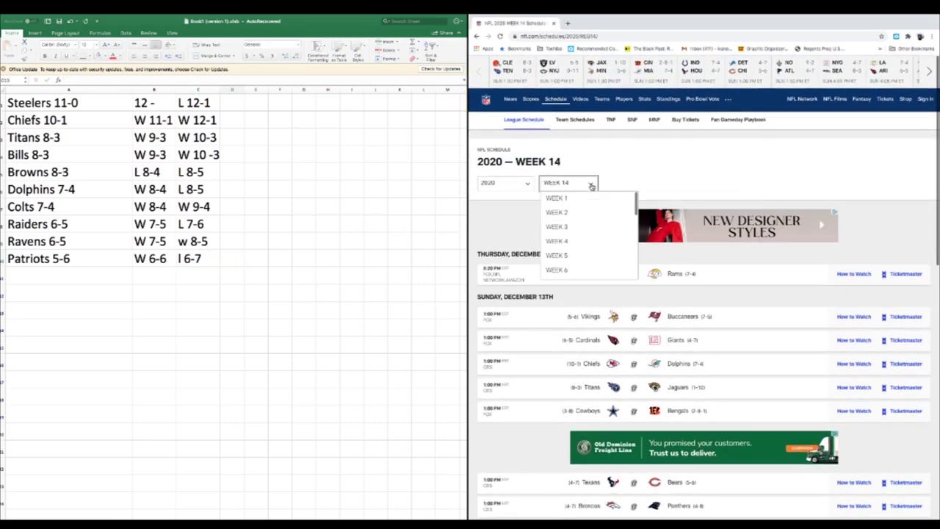
scroll(560, 271, "down", 3)
scroll(561, 271, "down", 2)
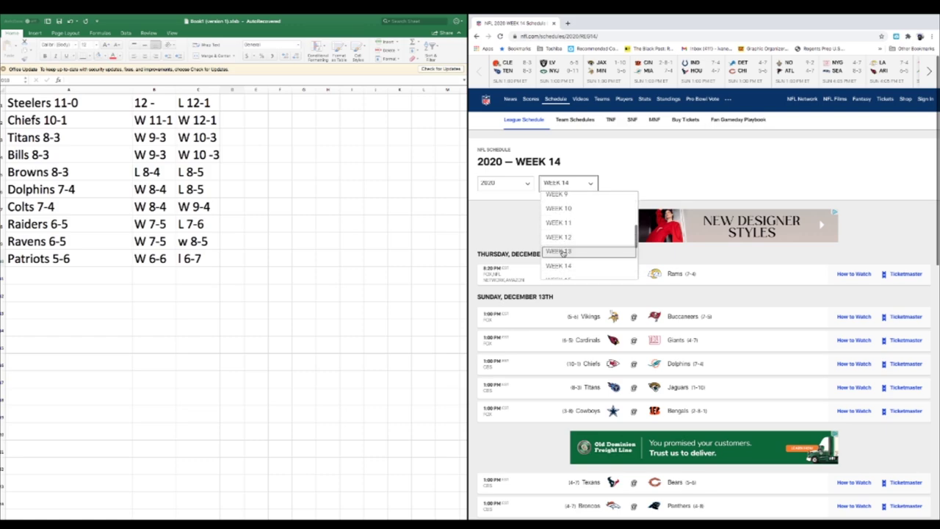
left_click(560, 272)
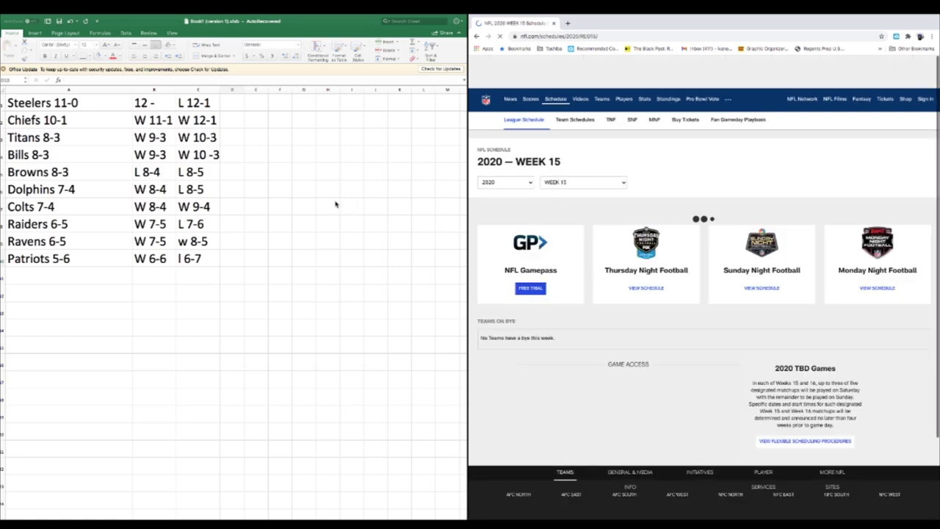
Widen column D of the spreadsheet to about the width of column C and set the whole column's font size to 36.
scroll(277, 183, "right", 1)
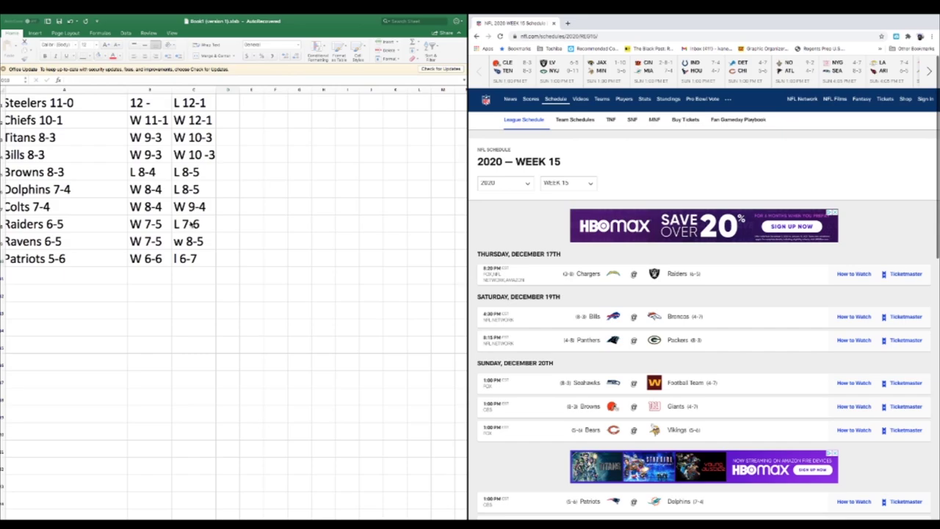
left_click_drag(240, 89, 260, 88)
left_click(243, 89)
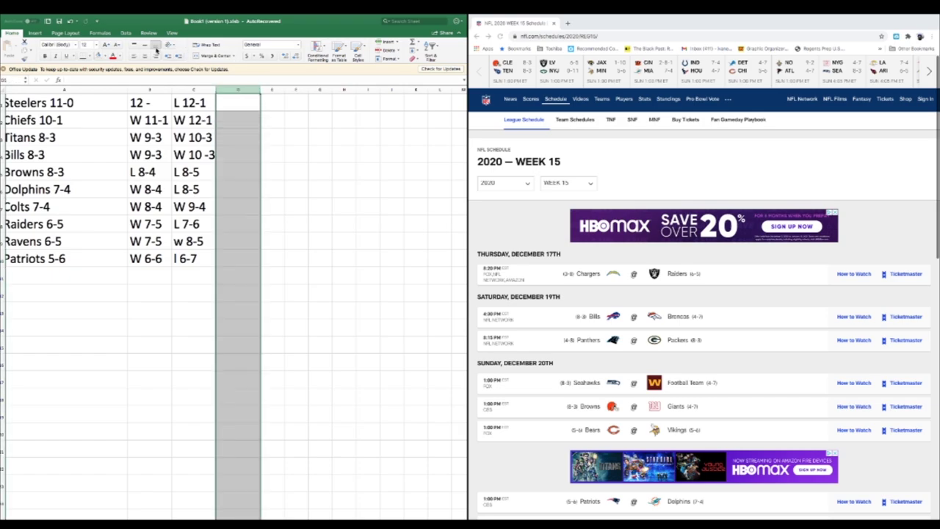
left_click(96, 45)
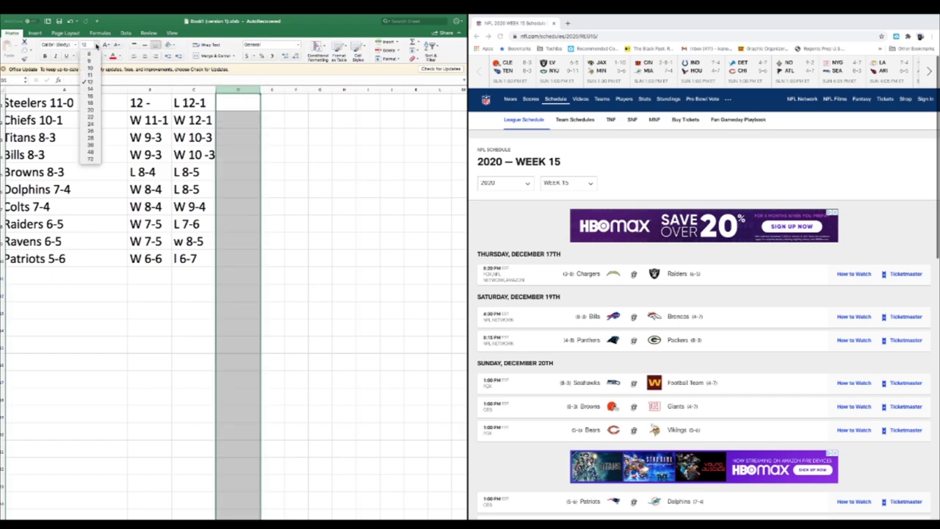
left_click(90, 144)
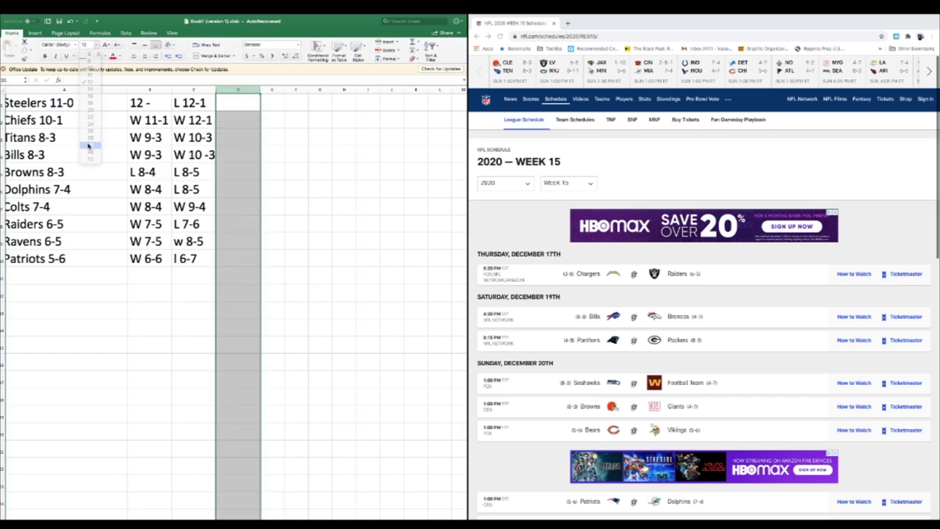
left_click(233, 102)
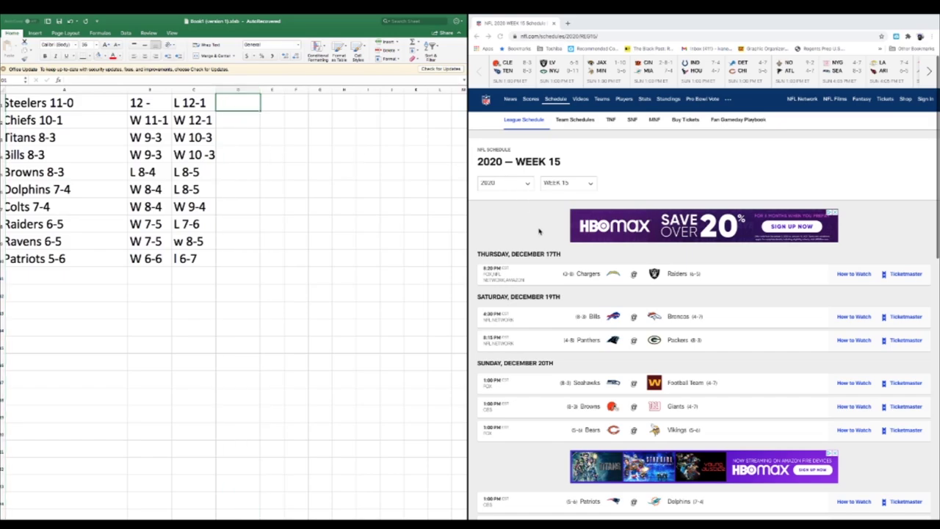
Find the Raiders' Week 15 game in the schedule and enter "W 8-6" beside them in column D.
scroll(711, 319, "down", 1)
scroll(711, 318, "down", 1)
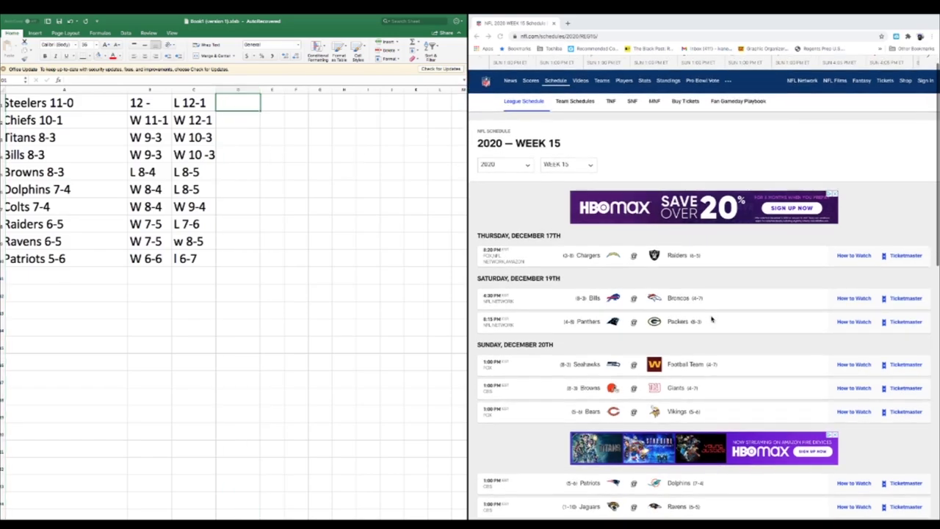
scroll(711, 318, "down", 1)
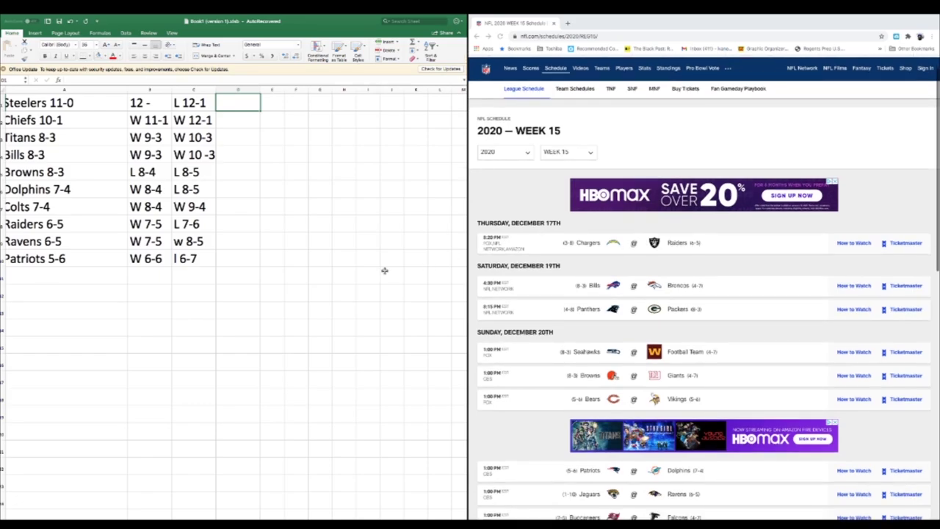
left_click(226, 227)
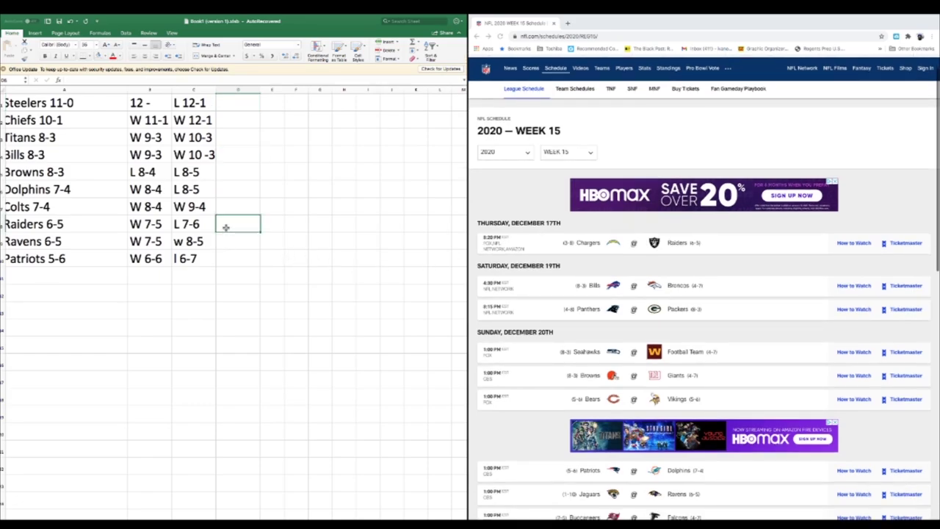
type("W")
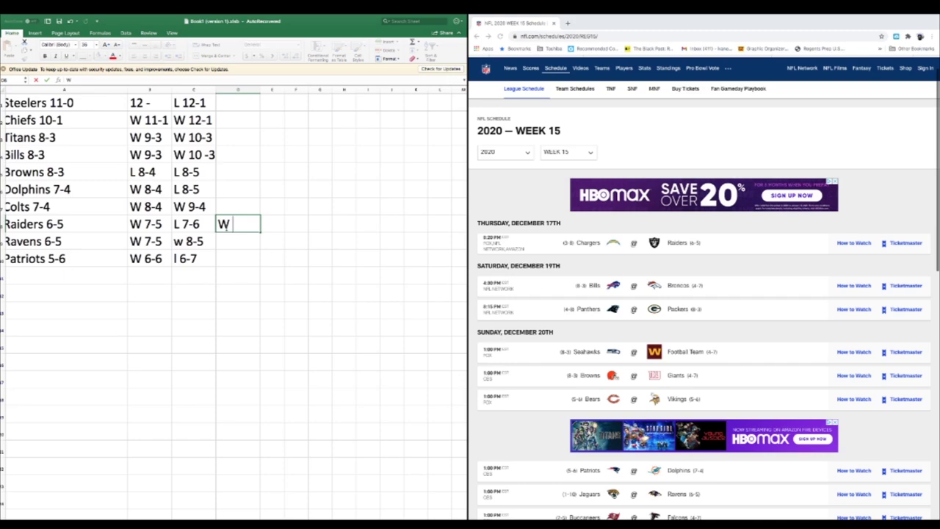
type(" 7")
key("BackSpace")
type("8-6")
key("Return")
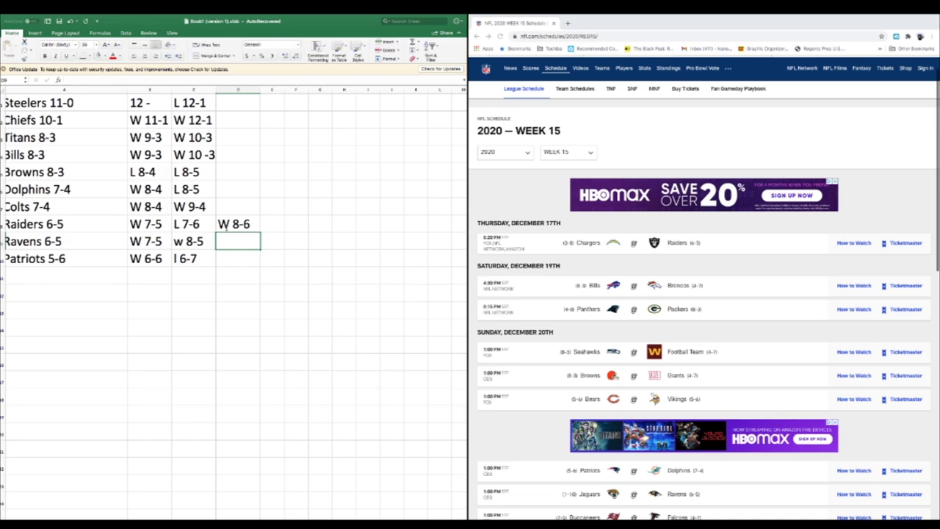
Enter the Week 15 results "W 11-3" for the Bills and "W 9-5" for the Browns in column D.
left_click(228, 157)
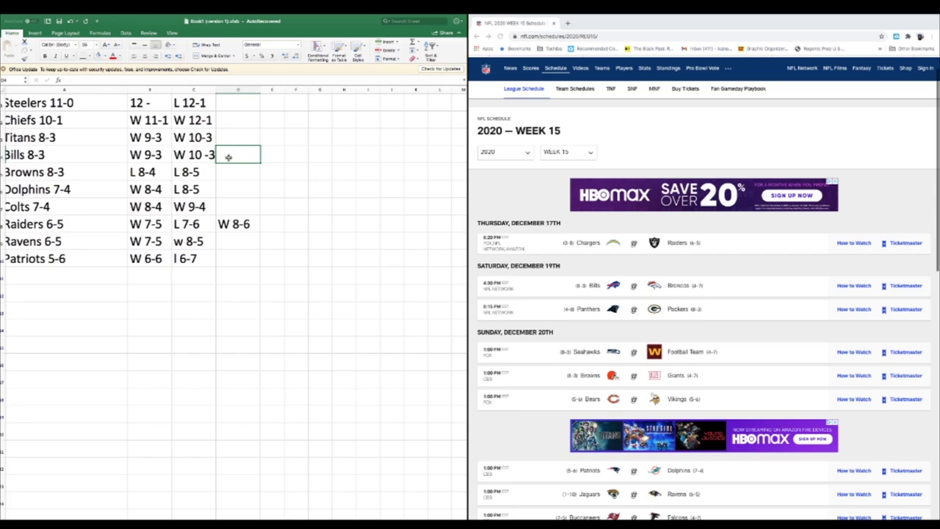
type("W 11-3")
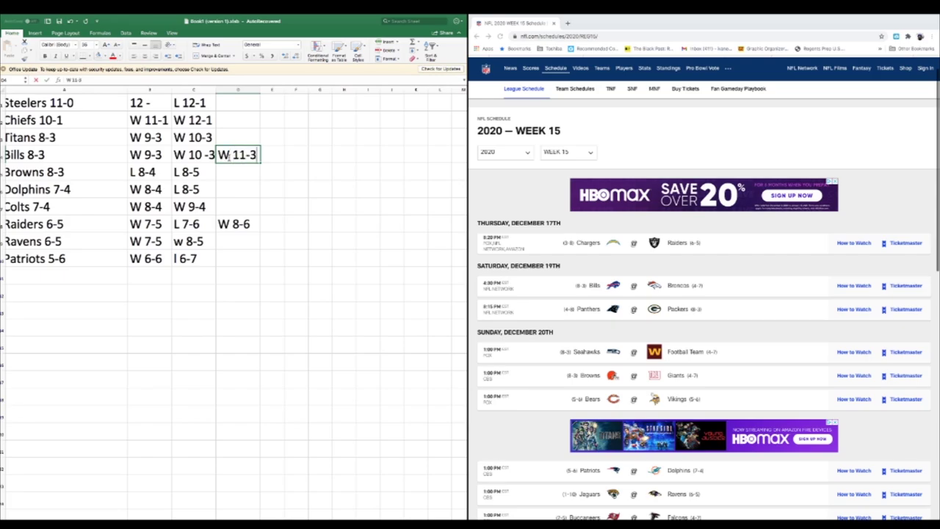
key("Return")
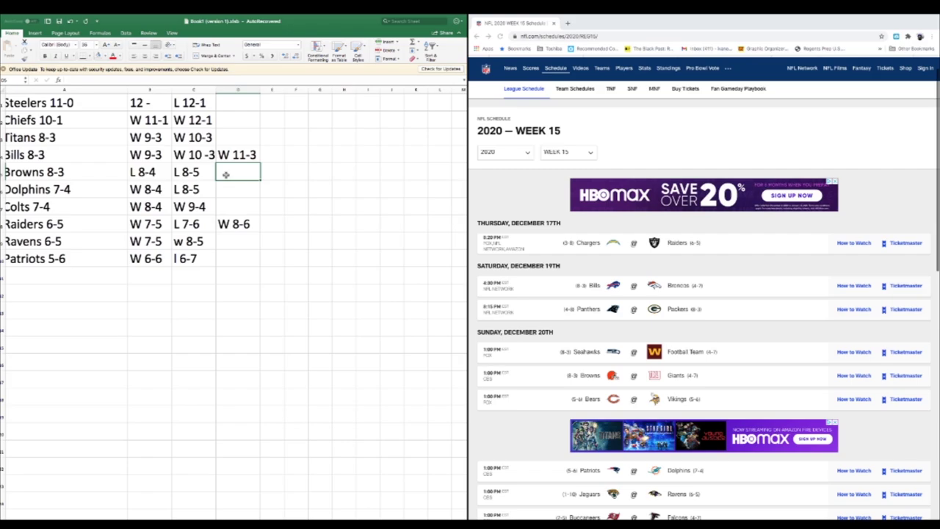
type("W 9-5")
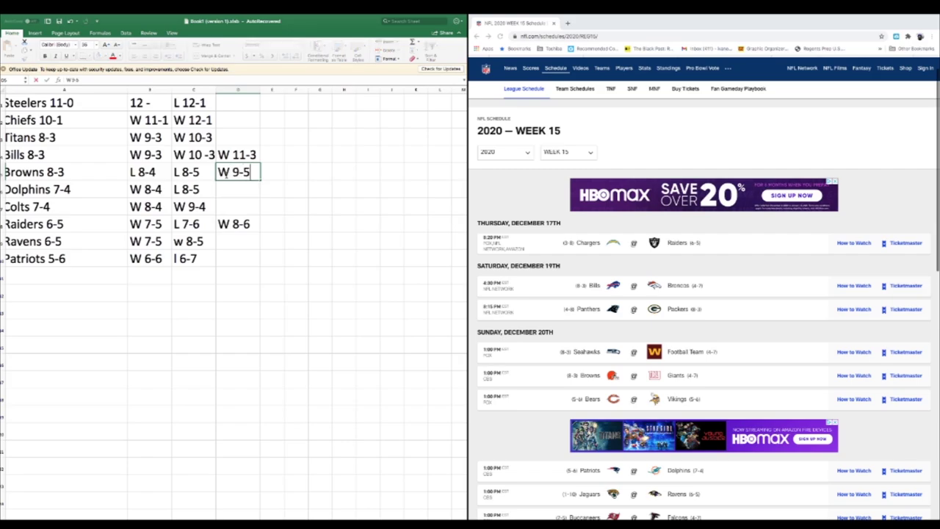
key("Return")
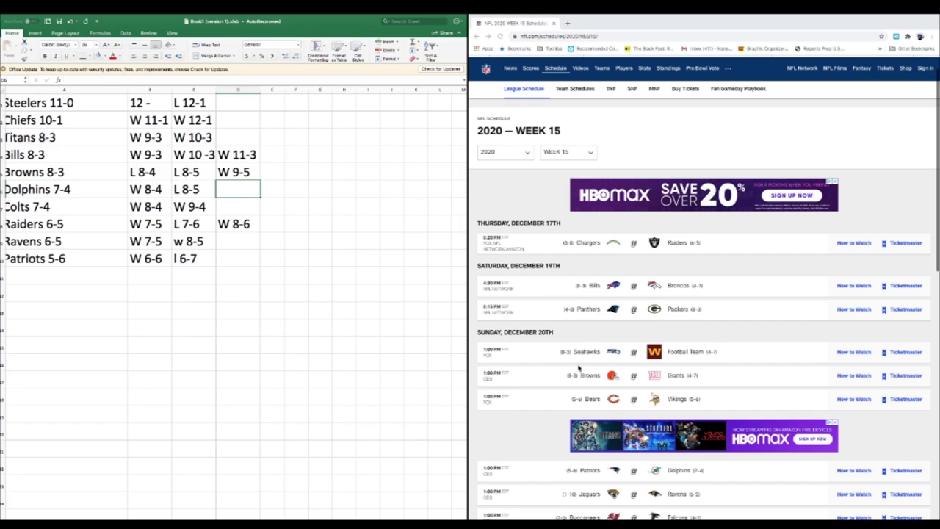
Find the Patriots' Week 15 game in the schedule and enter "W 7-7" beside them in column D.
scroll(581, 364, "down", 1)
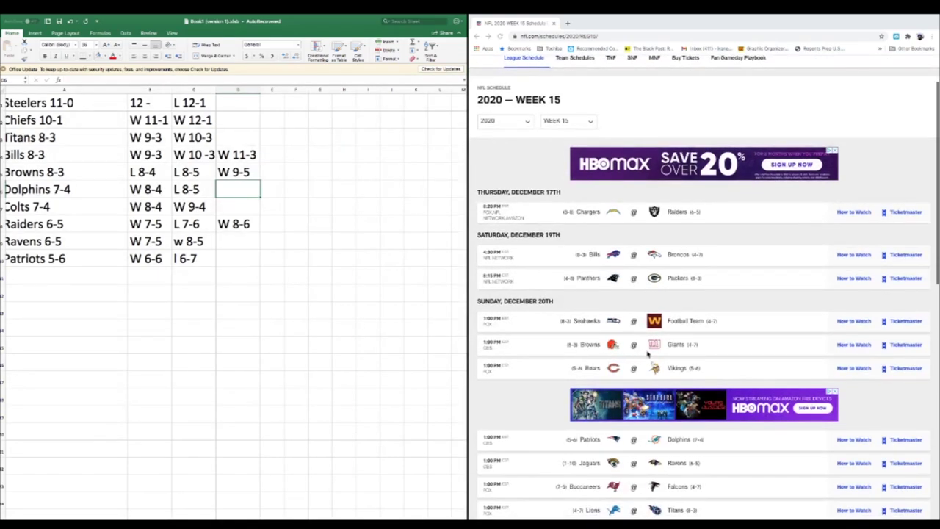
scroll(654, 371, "down", 1)
scroll(653, 371, "down", 3)
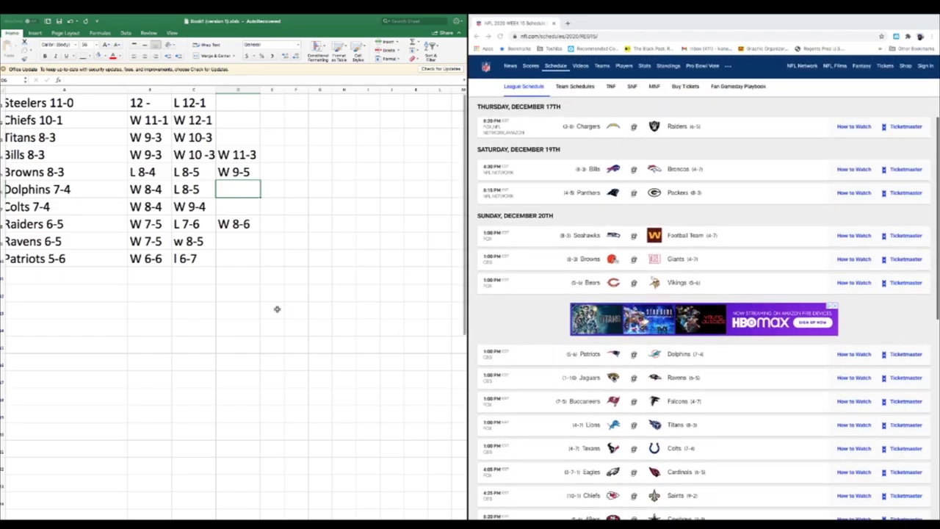
left_click(232, 259)
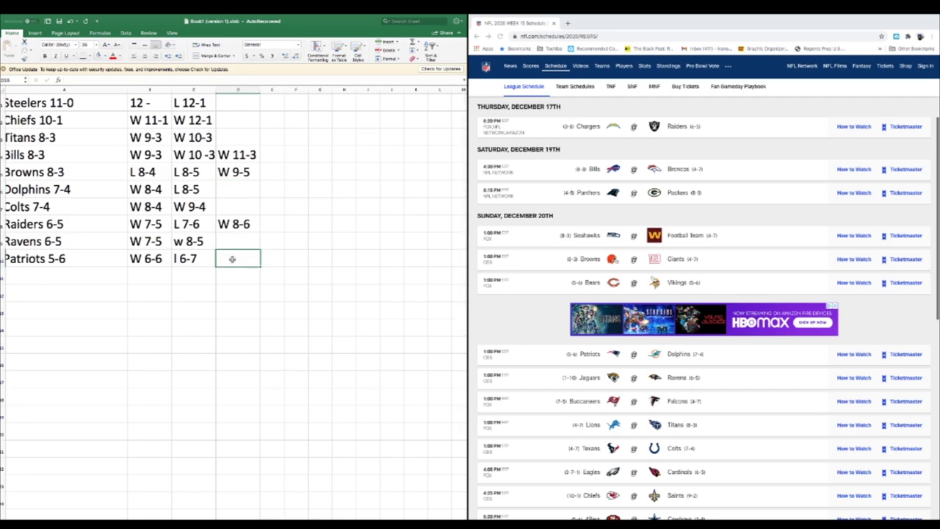
type("W")
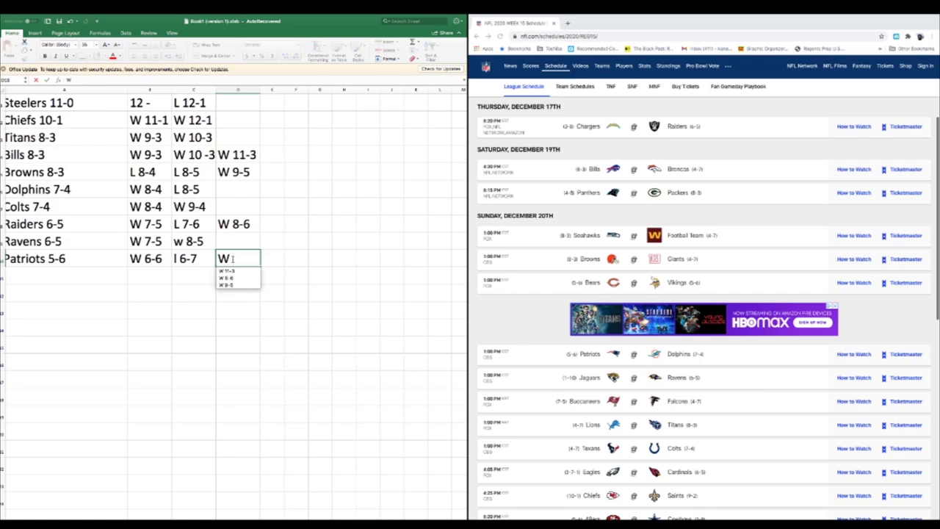
type(" 7-7")
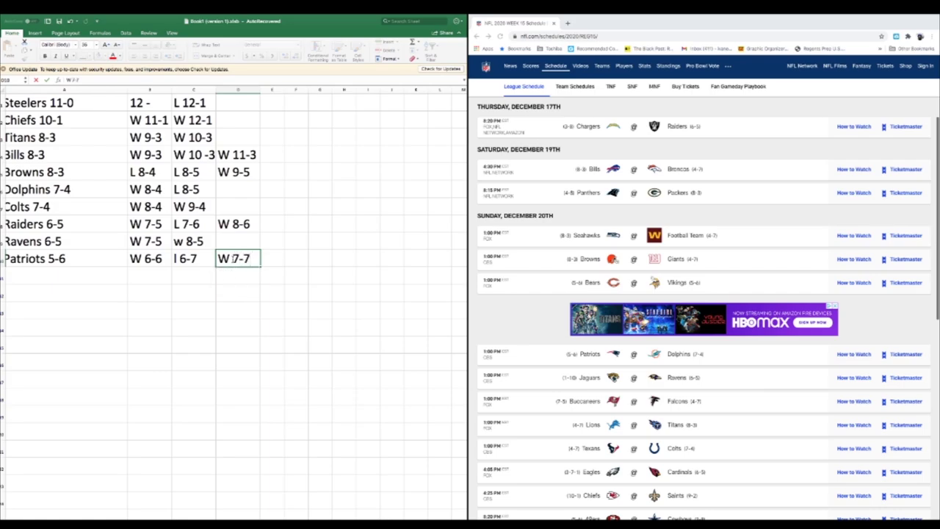
Enter "L 8-6" beside the Dolphins in column D as their Week 15 result.
left_click(228, 189)
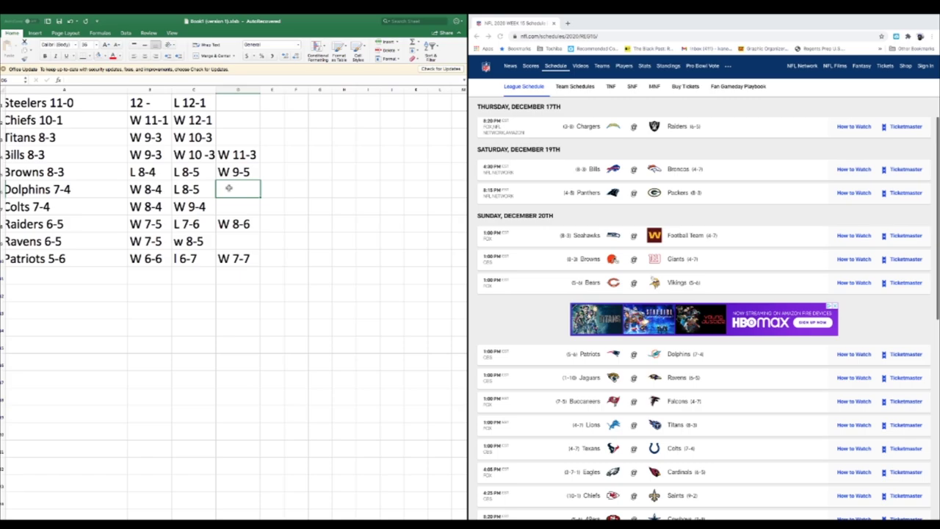
type("L 8-")
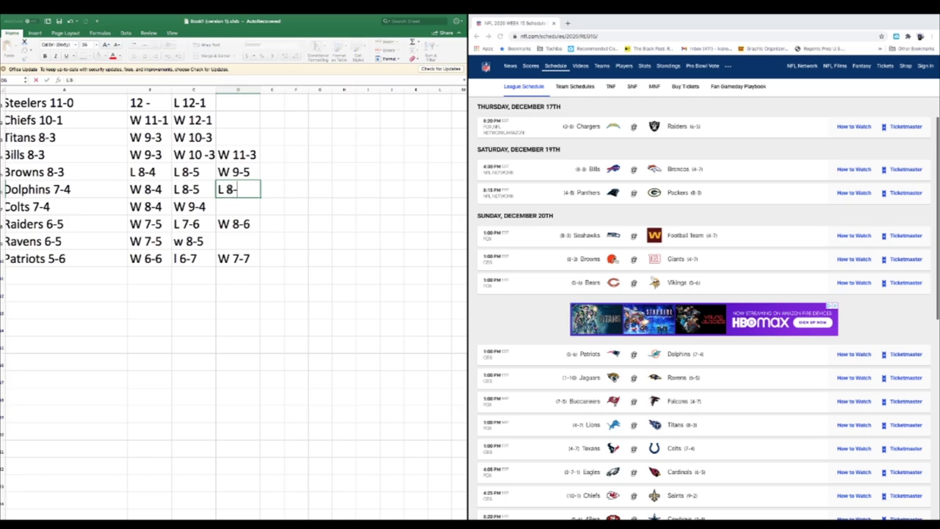
type("6")
key("Return")
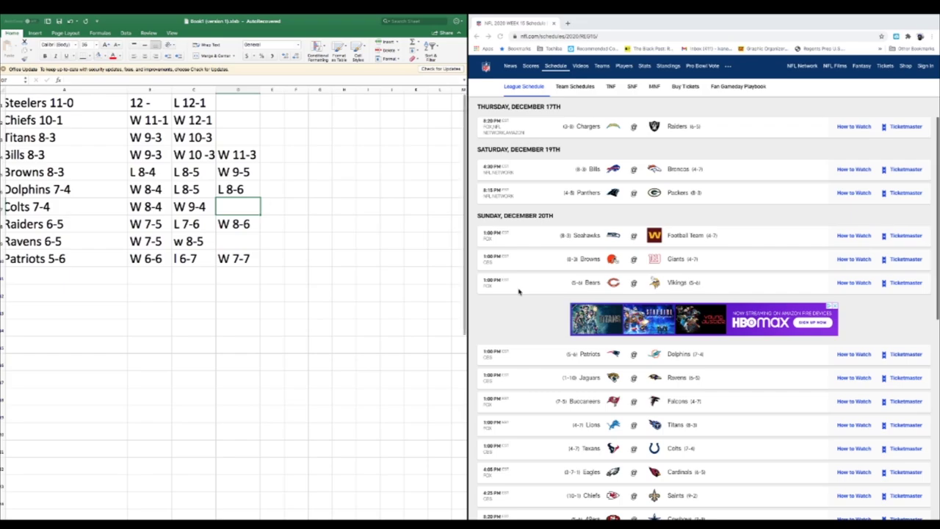
Find the Ravens' Week 15 game in the schedule and enter "W 9-5" beside them in column D.
scroll(571, 390, "down", 2)
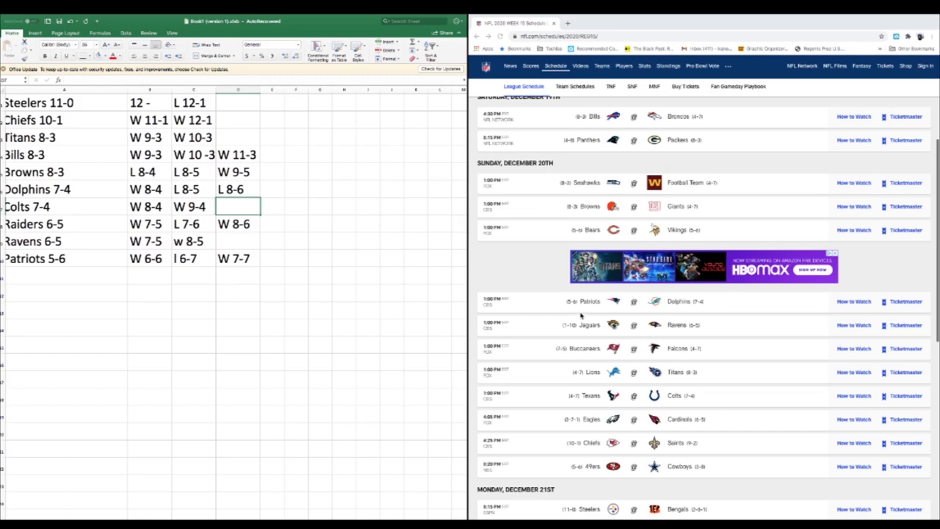
left_click(231, 247)
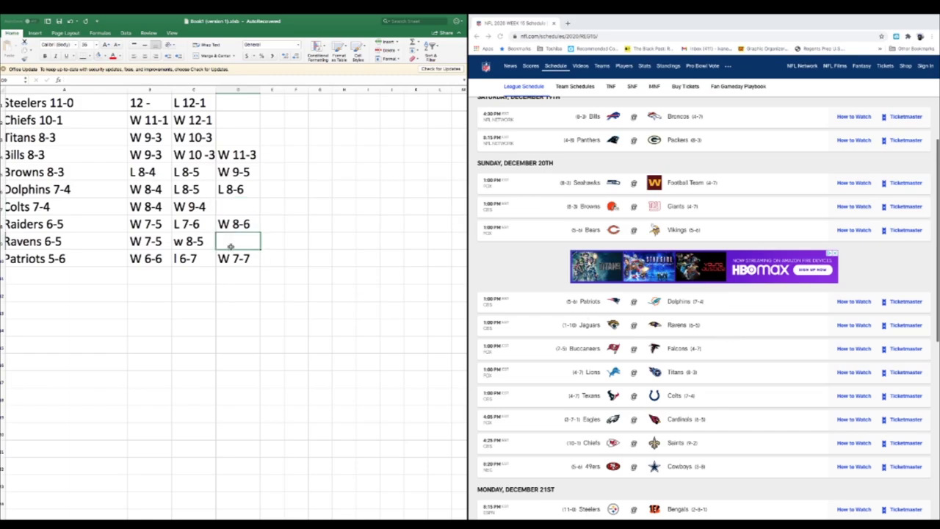
type("W")
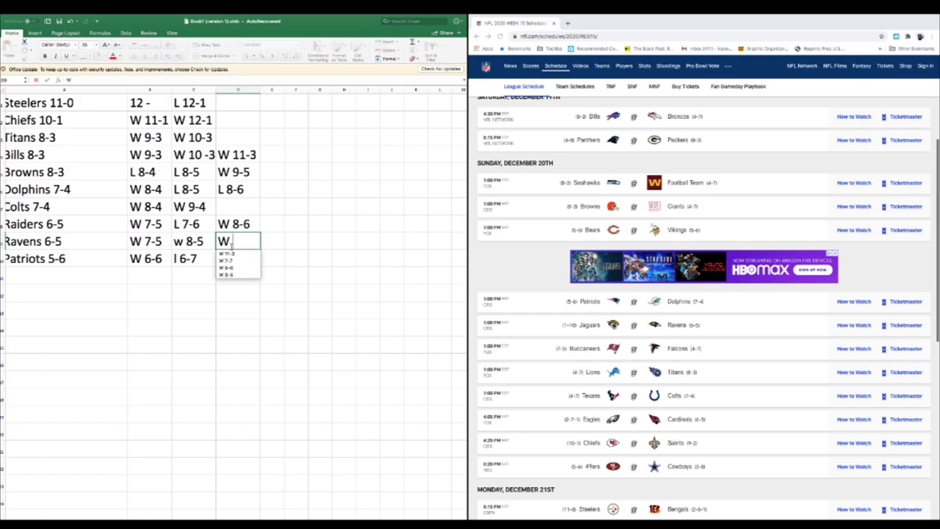
type("9-5")
key("Up")
key("Up")
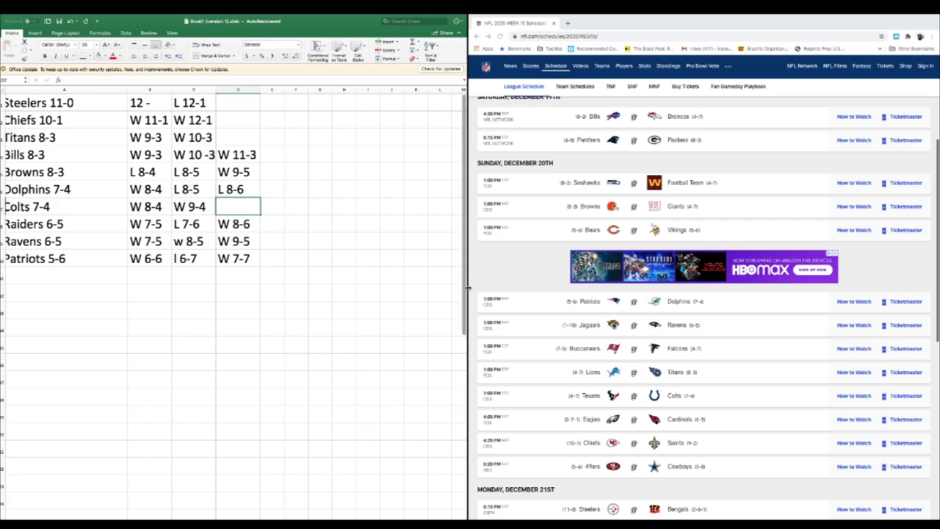
Enter "W 1-3" beside the Titans in column D.
left_click(227, 140)
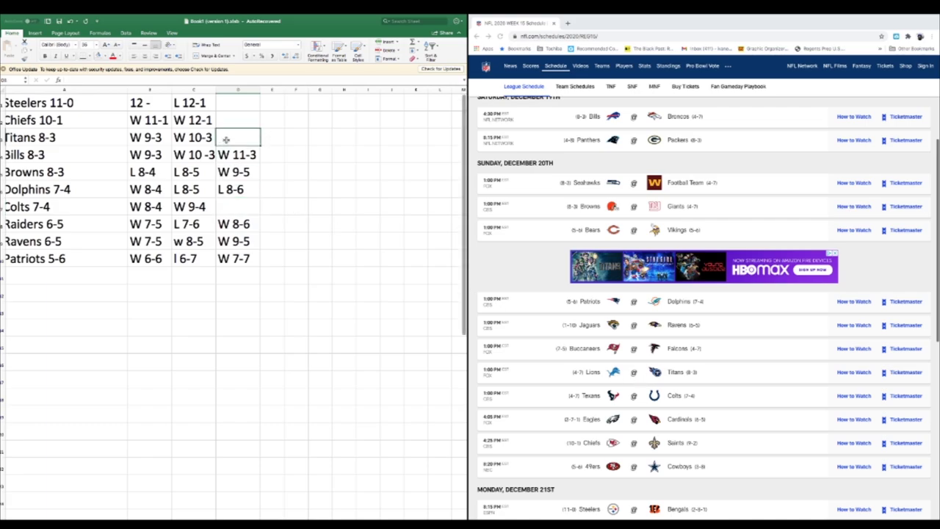
type("W 1-3")
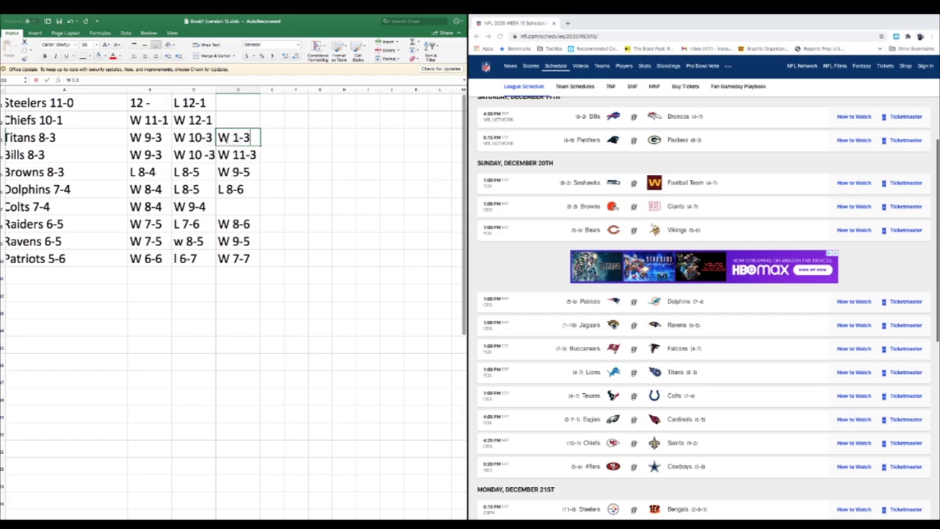
key("Return")
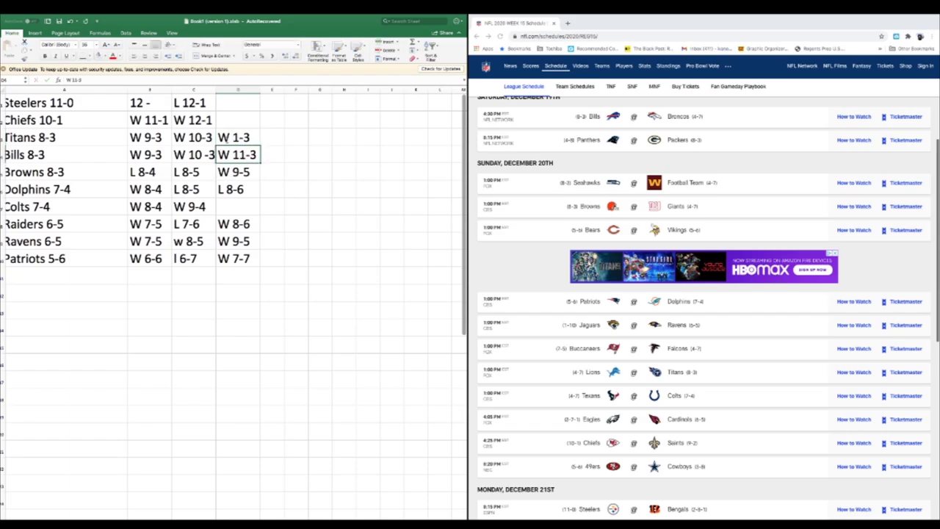
Replace the Titans' Week 15 entry in column D with "W11-3".
left_click(226, 140)
type("W")
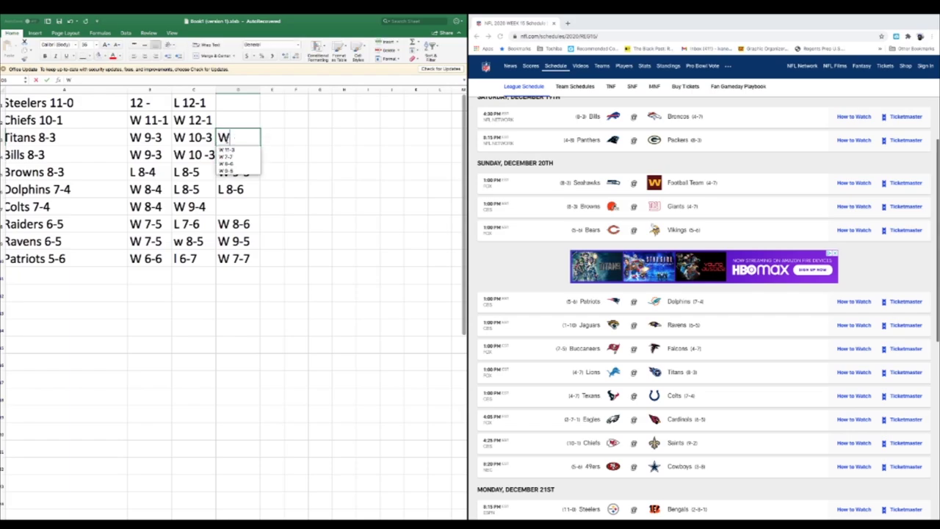
type("11-3")
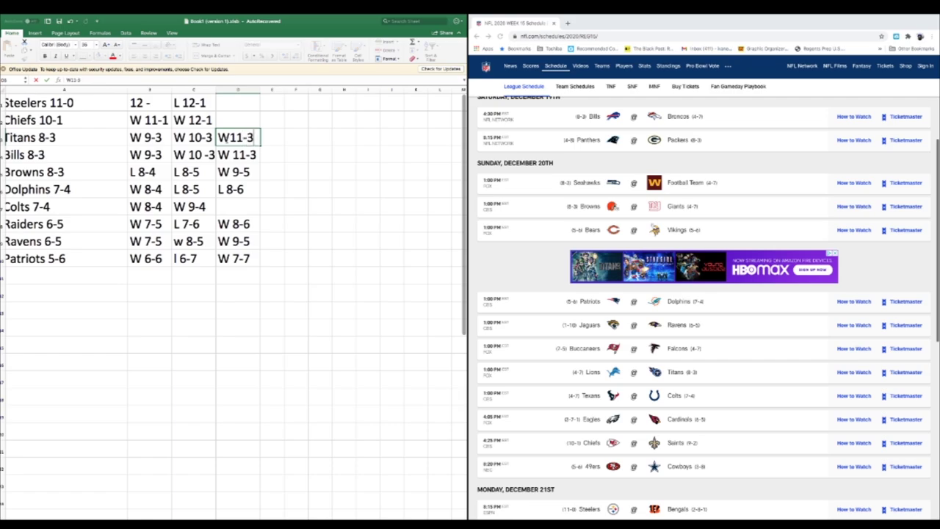
key("Return")
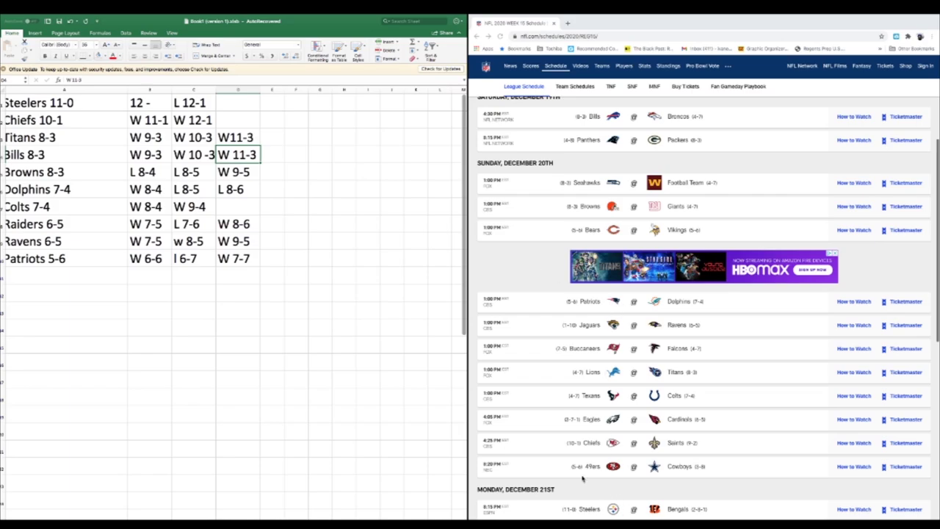
Enter the Week 15 results "W13-1" for the Steelers and "W 13 -1" for the Chiefs in column D.
left_click(228, 106)
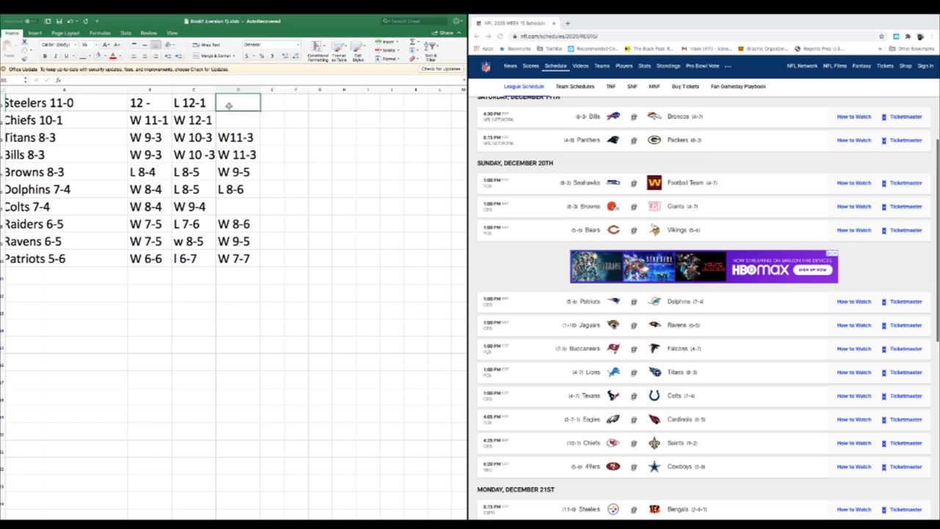
type("W13-1")
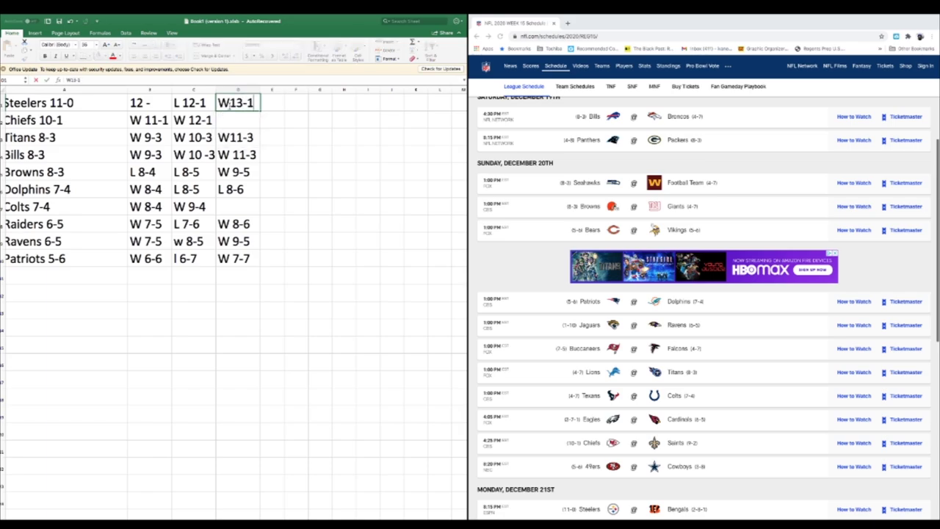
key("Return")
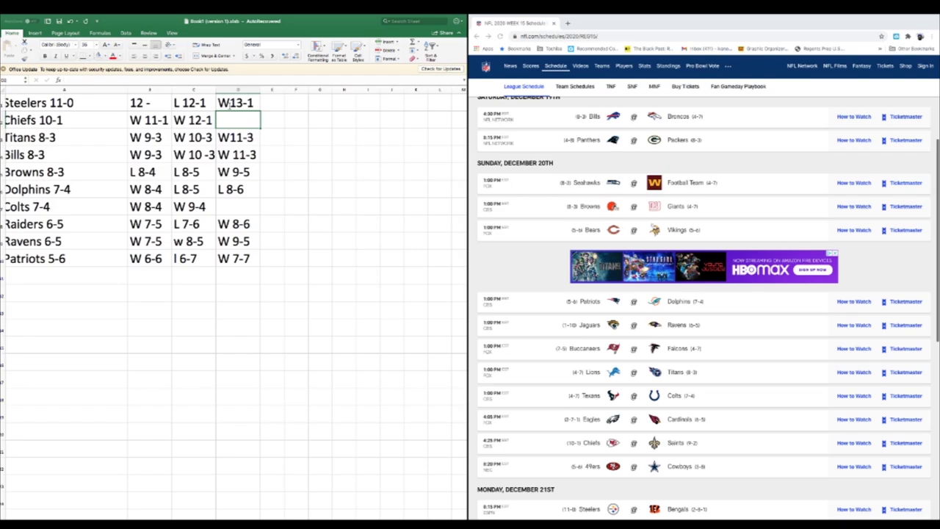
type("W")
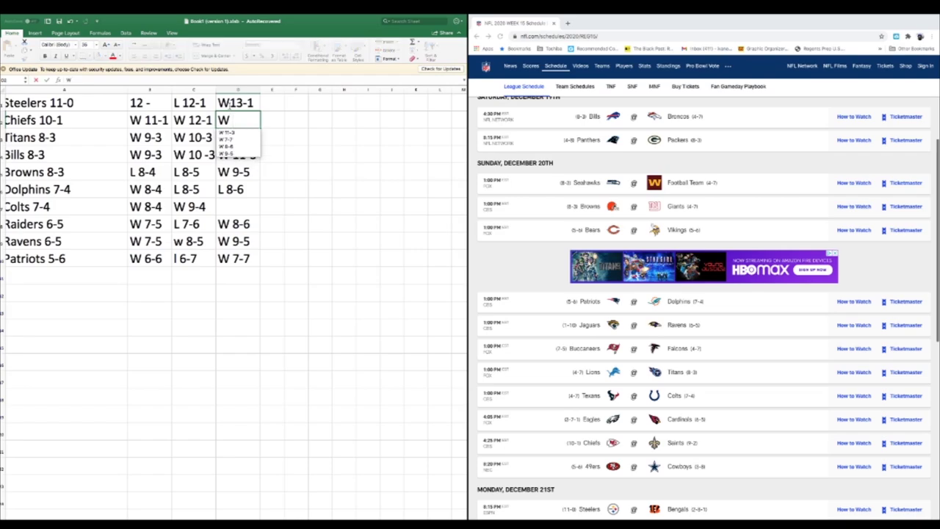
type(" 13")
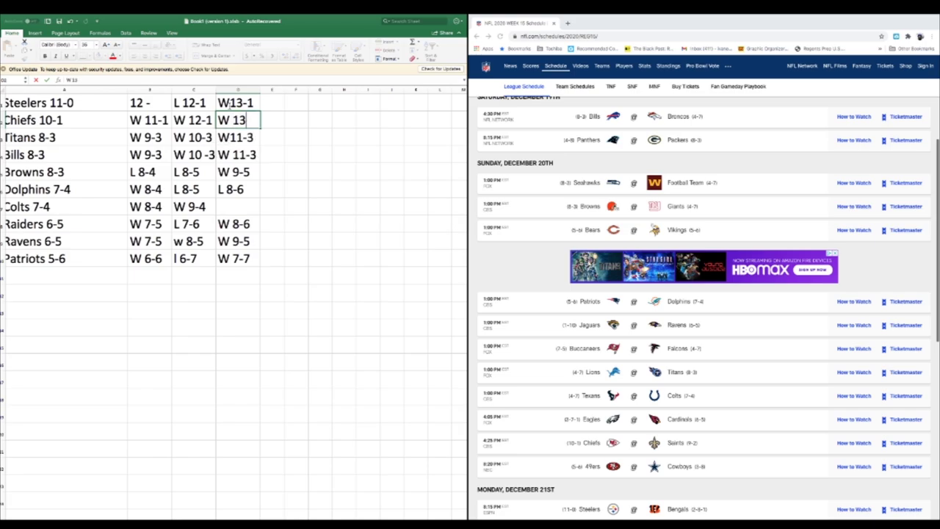
type(" -1")
Enter "W 10-4" beside the Colts in column D and widen the empty column E.
left_click(229, 203)
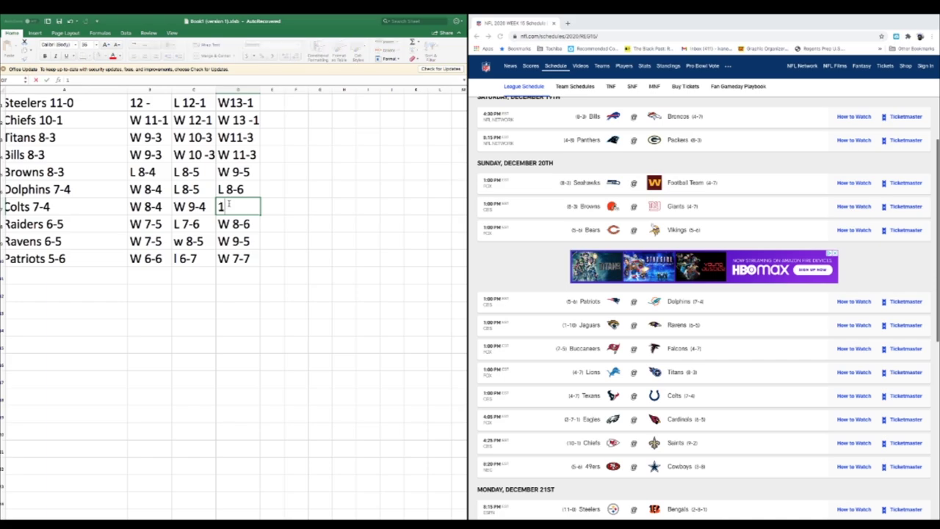
type("W")
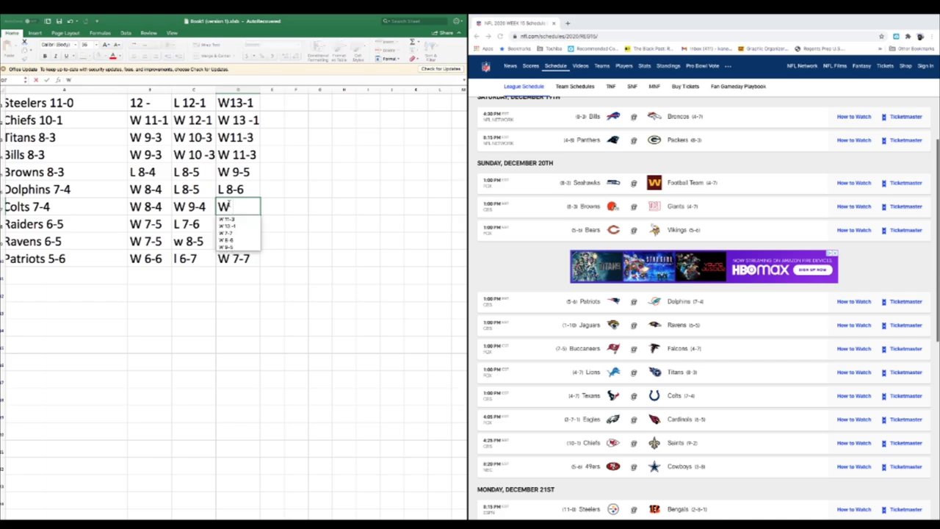
type(" 10-4")
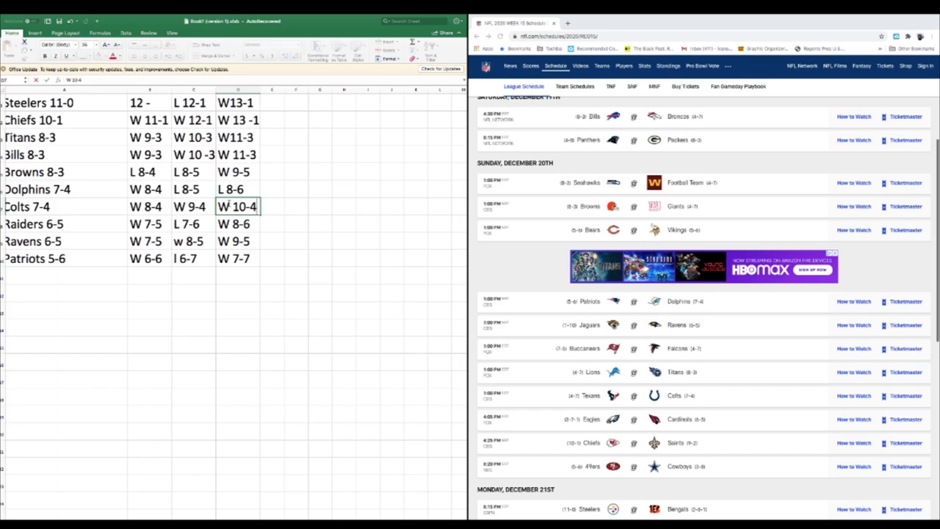
left_click_drag(271, 92, 310, 90)
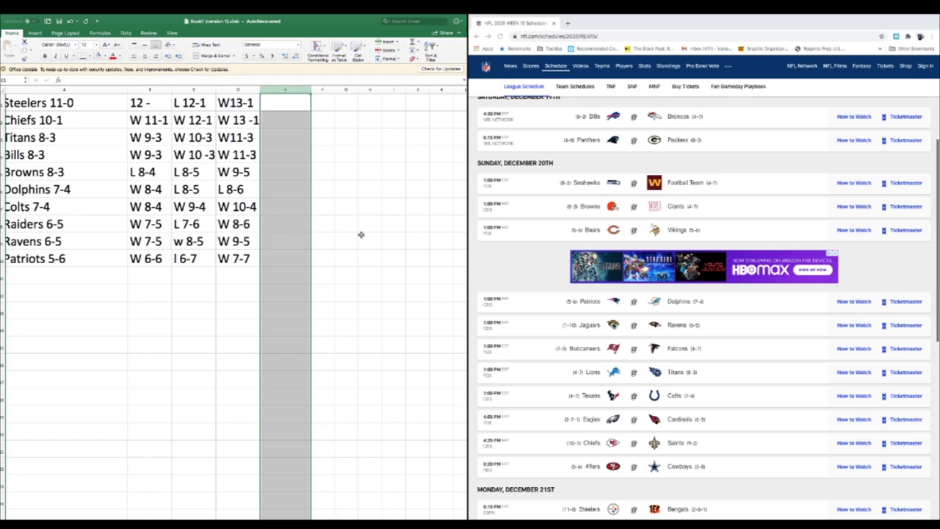
Switch the NFL 2020 schedule to Week 16.
scroll(512, 270, "up", 5)
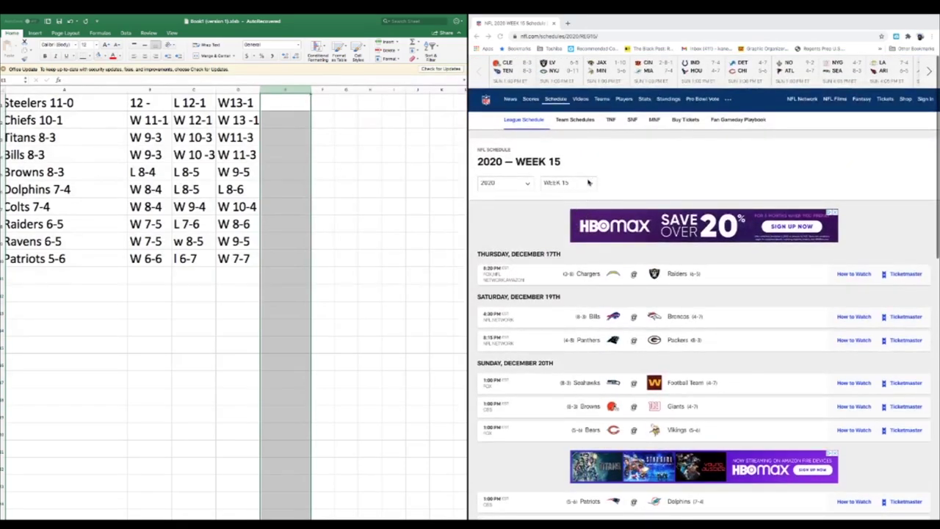
left_click(589, 184)
left_click(588, 184)
key("Up")
key("Up")
key("Up")
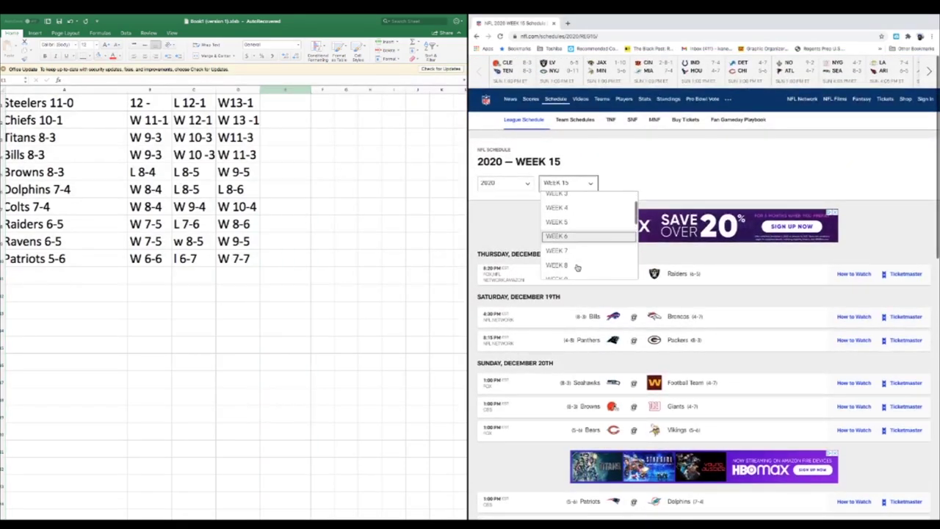
left_click(568, 246)
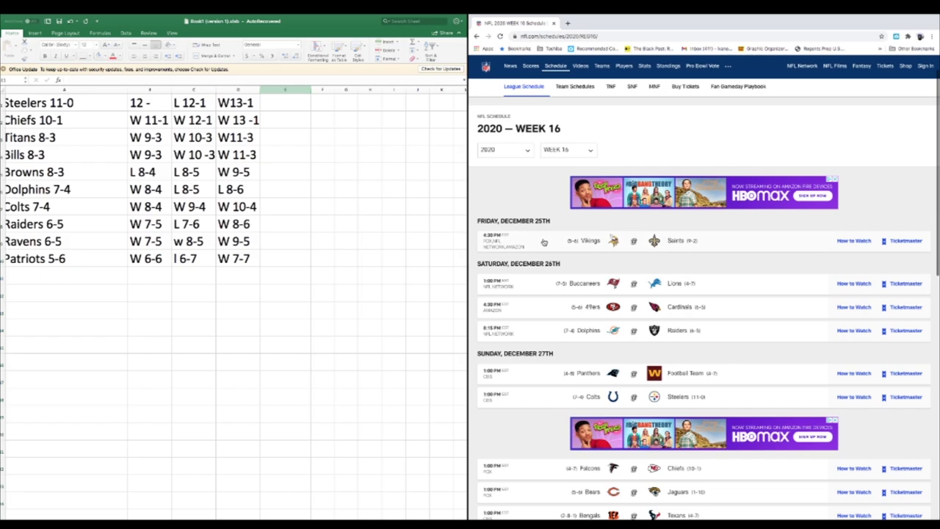
Find the Raiders' Week 16 game in the schedule and enter "W 9-6" beside them in column E.
scroll(549, 263, "down", 2)
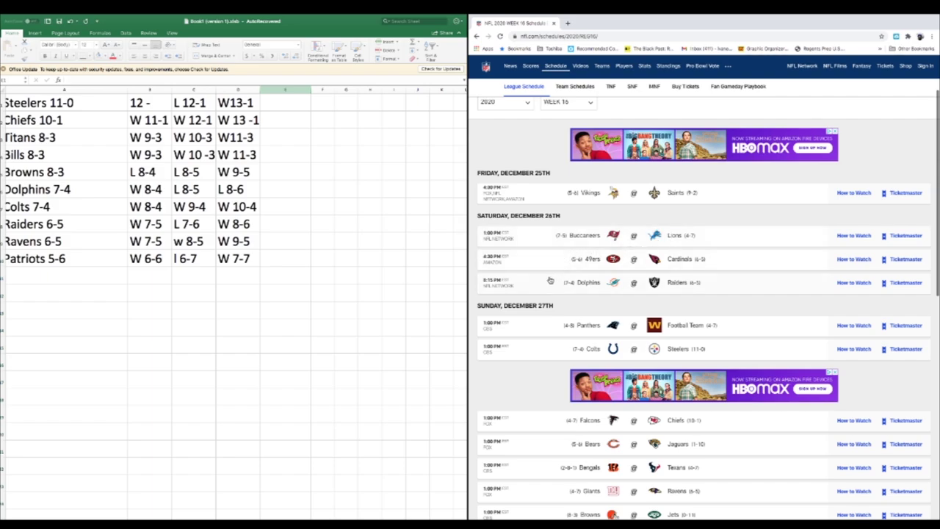
key("ctrl+space")
left_click(272, 224)
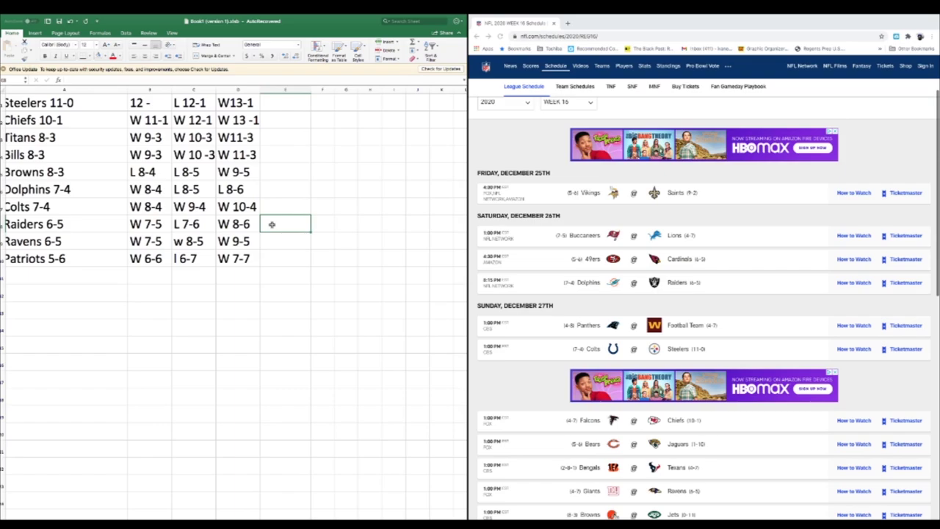
type("W 9-")
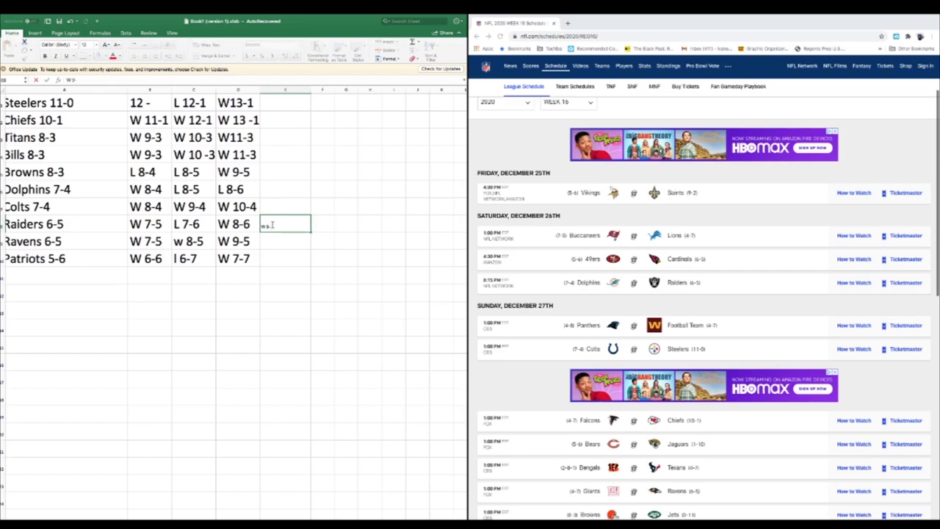
type("6")
key("Up")
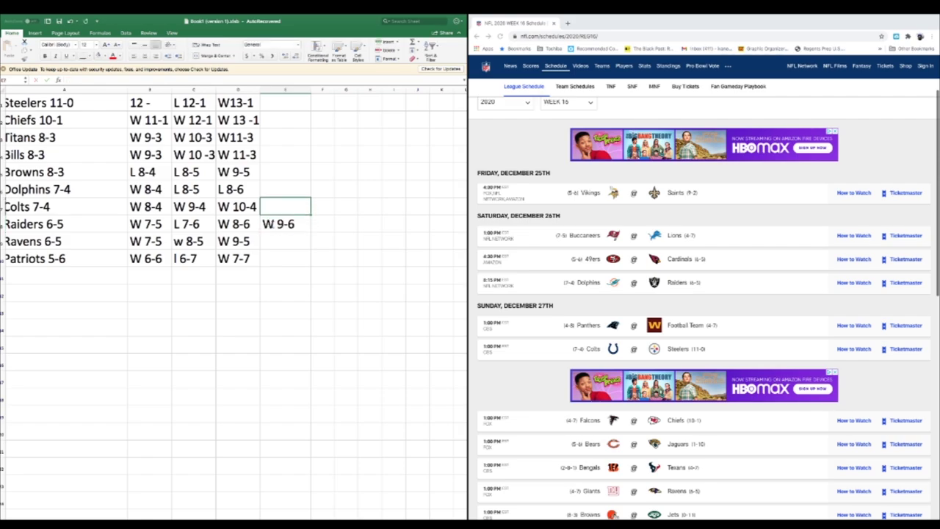
Enter the Week 16 result "L 8-7" beside the Dolphins in column E.
left_click(285, 189)
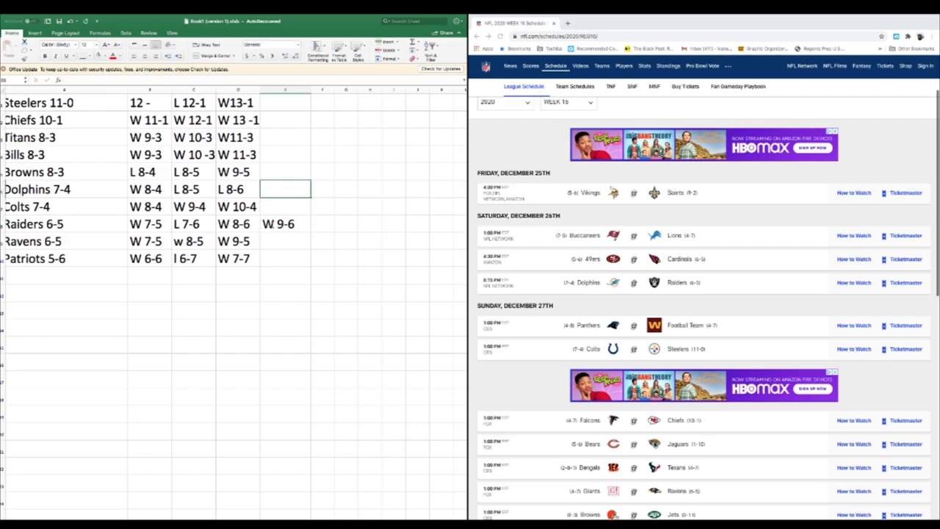
key("F2")
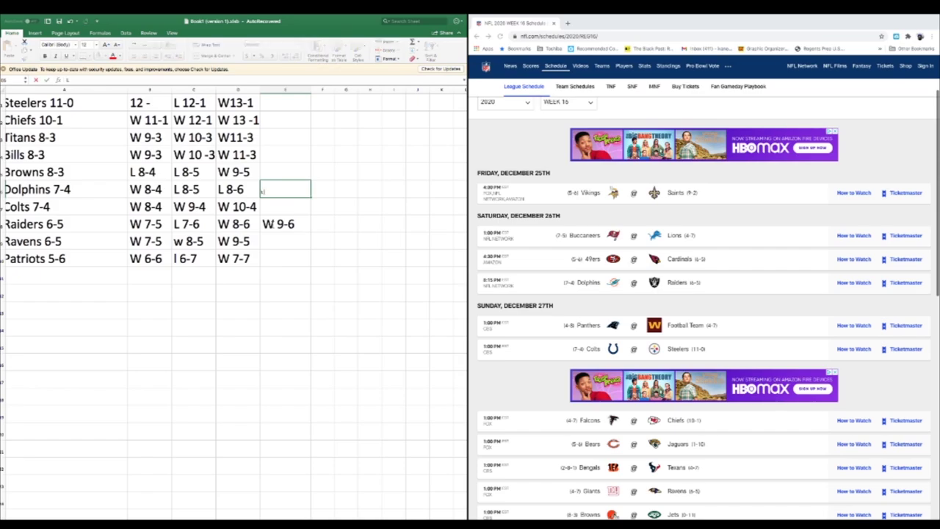
type("L 8-7")
left_click(285, 171)
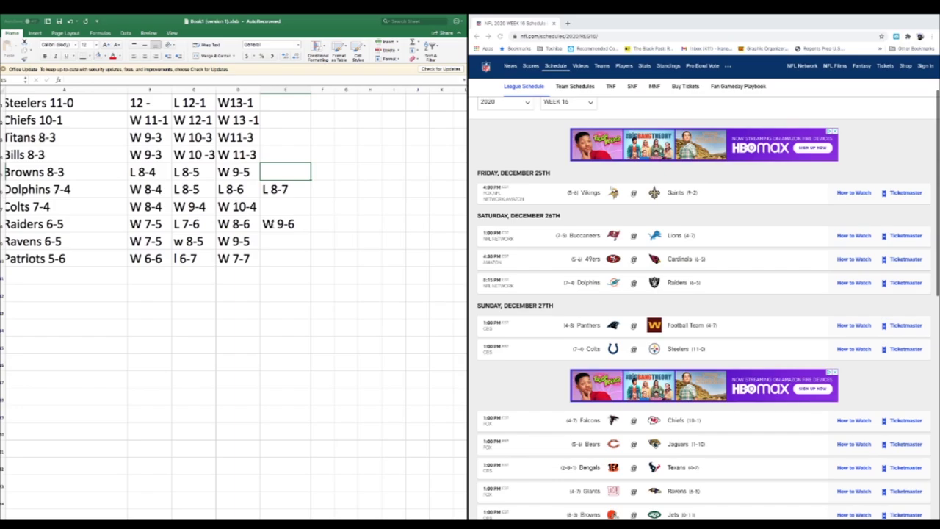
Enter the Week 16 result "W 11-4" beside the Colts in column E.
left_click(285, 154)
key("Down")
key("Down")
key("Down")
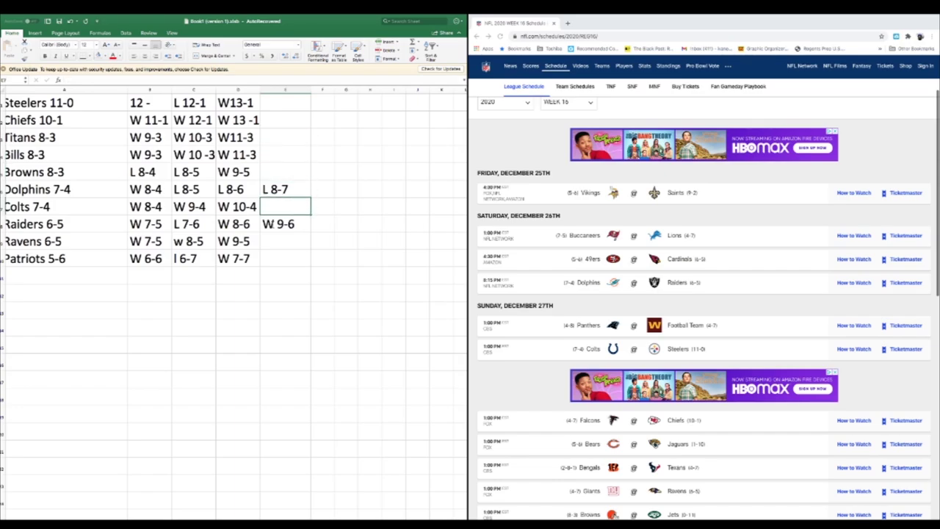
type("W")
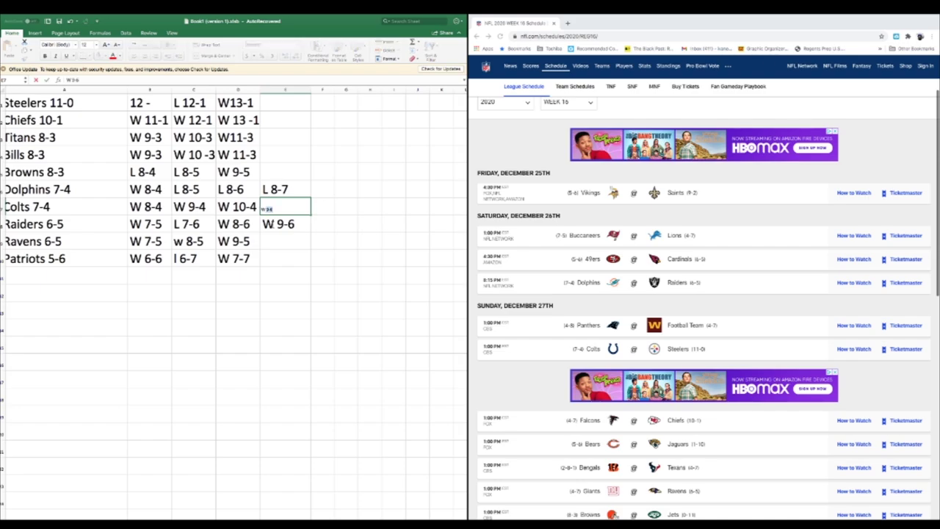
type(" 11")
key("Up")
Enter the Week 16 result "L 13-2" beside the Steelers in column E.
key("Up")
key("Up")
key("Up")
key("Up")
key("Up")
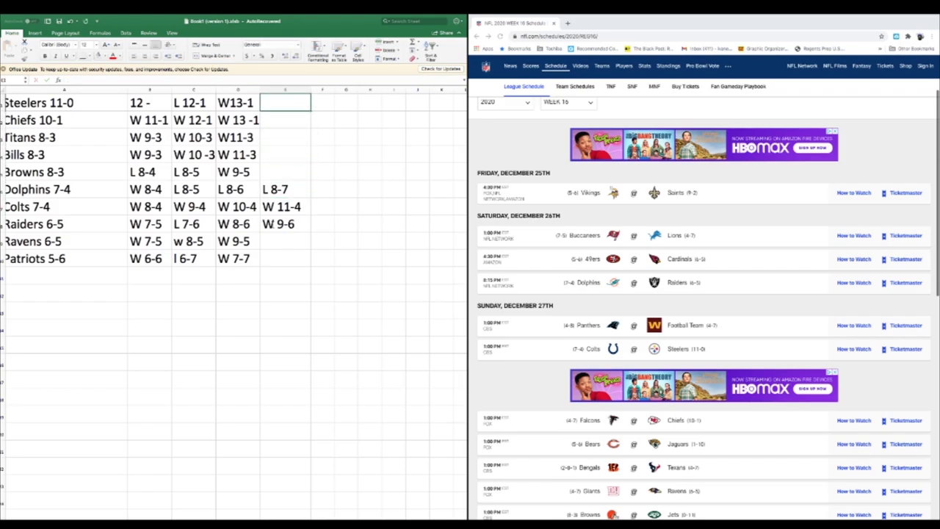
type("L 1")
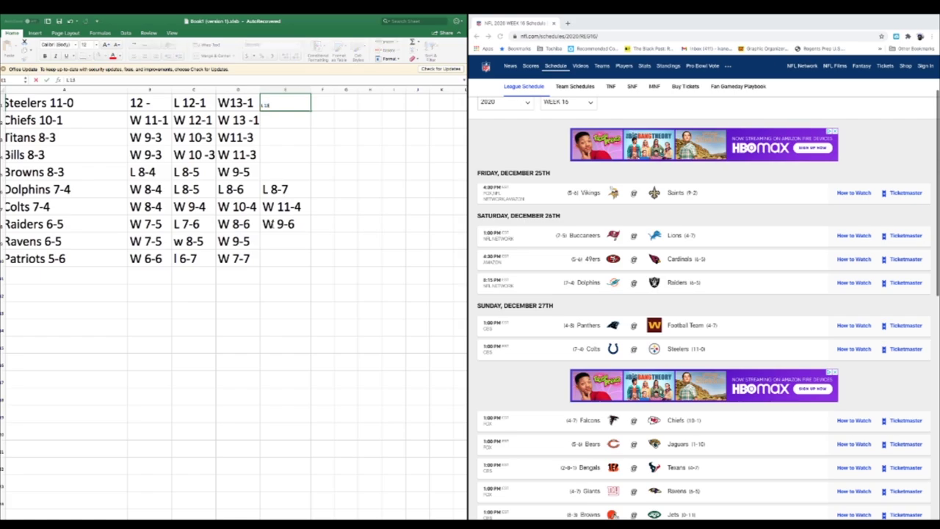
type("3-2")
left_click(235, 103)
left_click(285, 102)
Enter the Week 16 result "W 14-1" beside the Chiefs in column E.
left_click(285, 120)
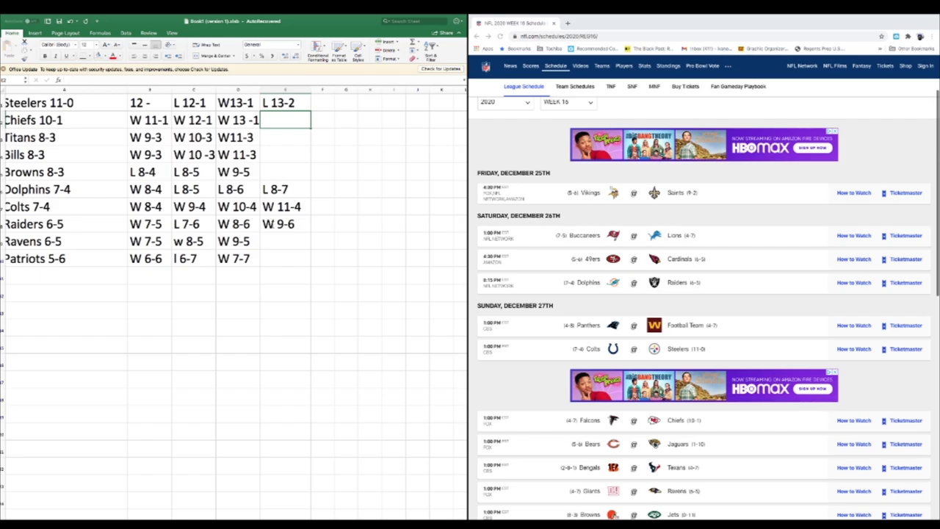
type("W 14")
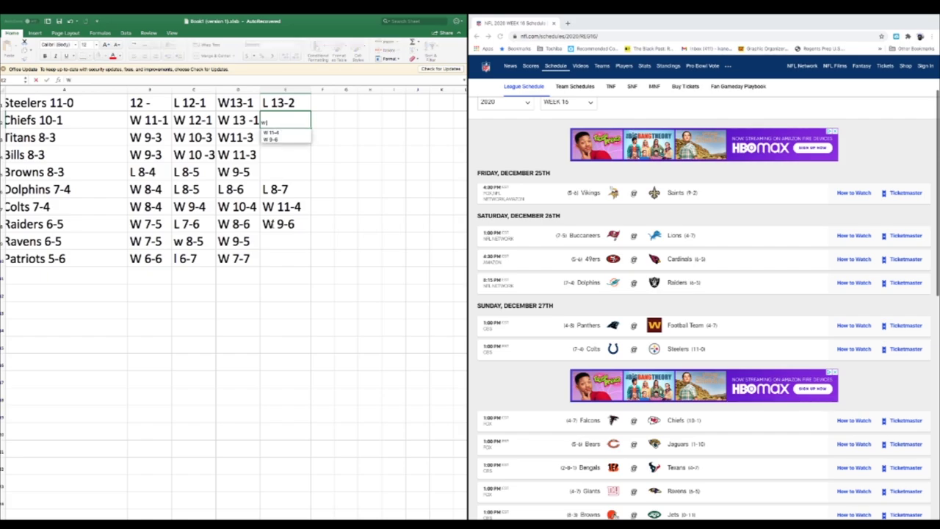
type("-1")
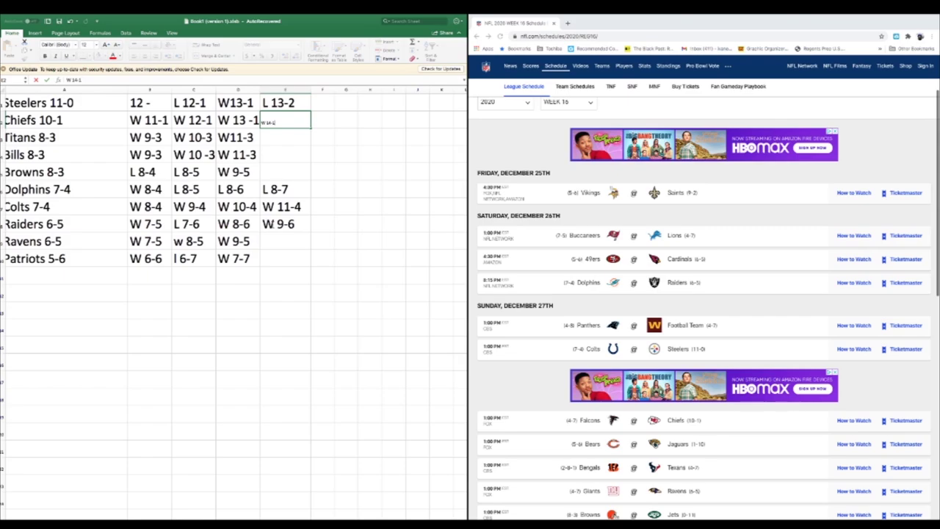
key("Return")
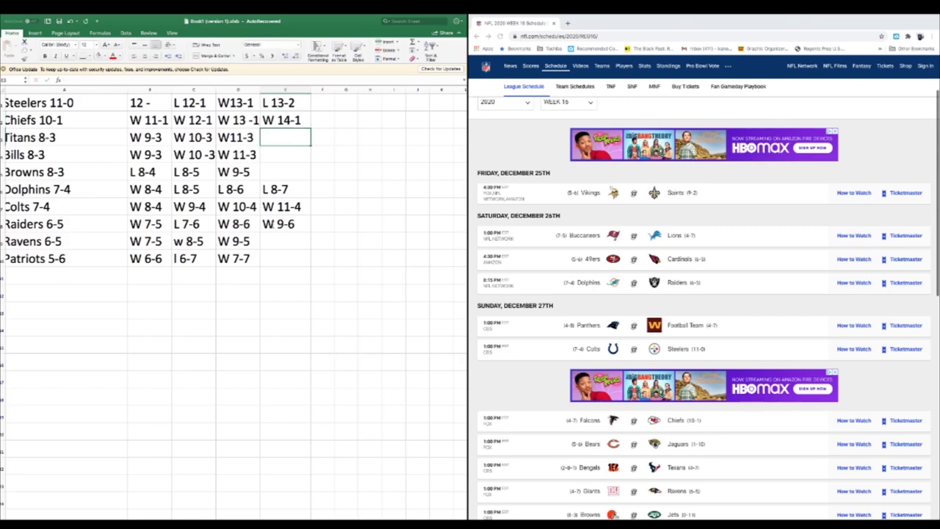
key("Down")
key("Down")
key("Down")
key("Down")
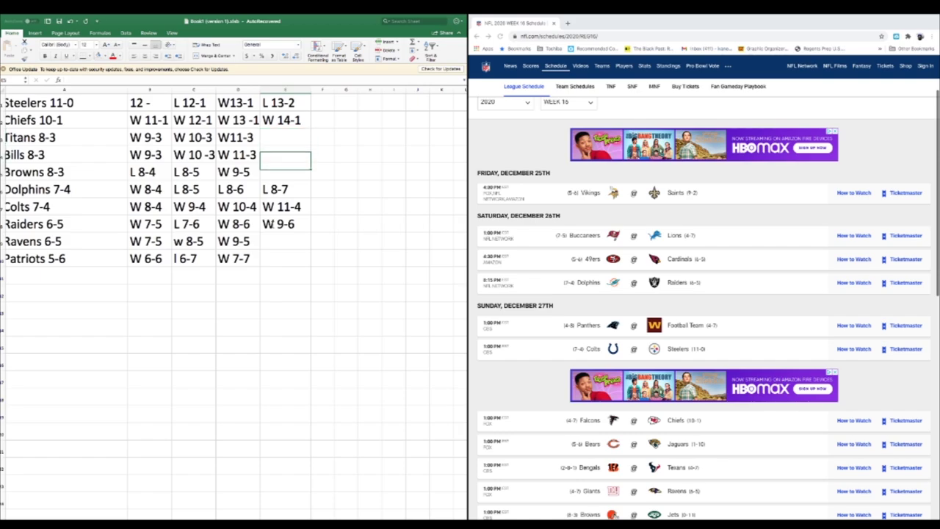
left_click(286, 224)
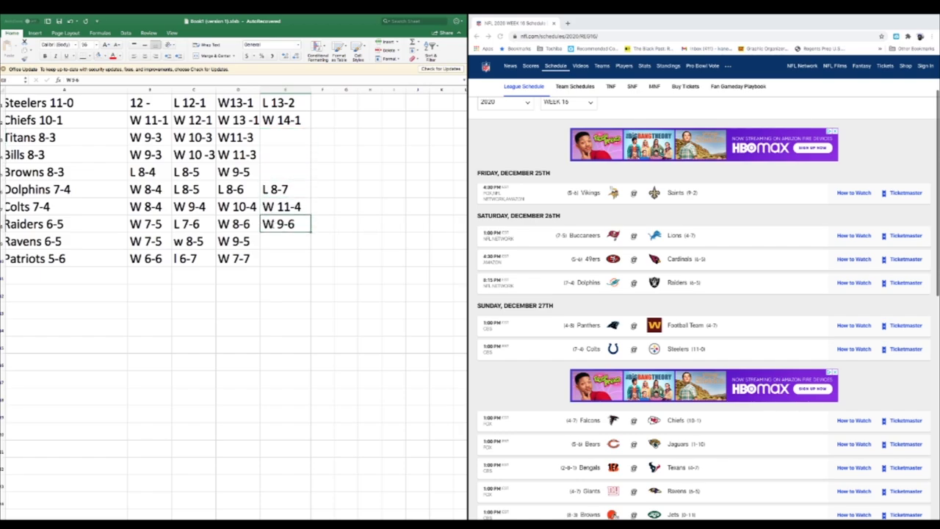
key("Up")
key("Up")
key("Up")
key("Up")
key("Up")
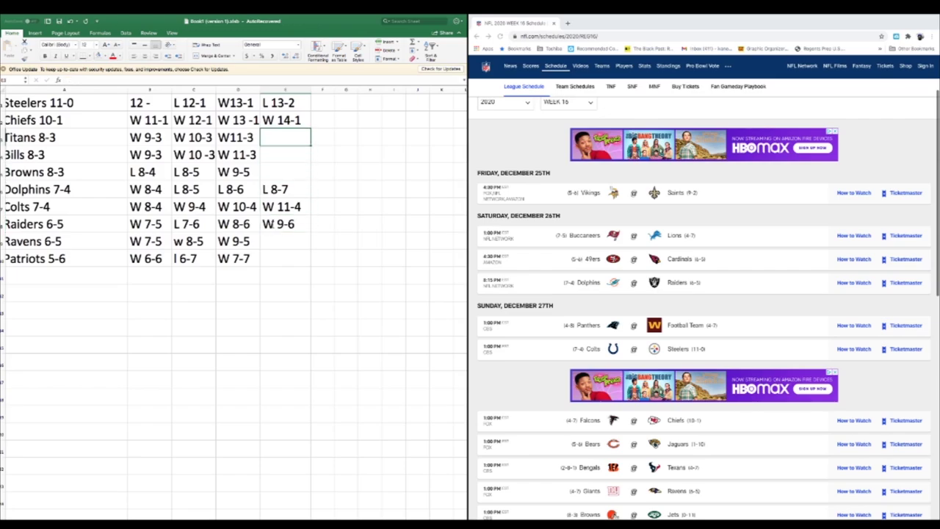
key("Down")
key("Down")
key("Down")
key("Down")
key("Down")
key("Up")
key("Up")
key("Up")
key("Up")
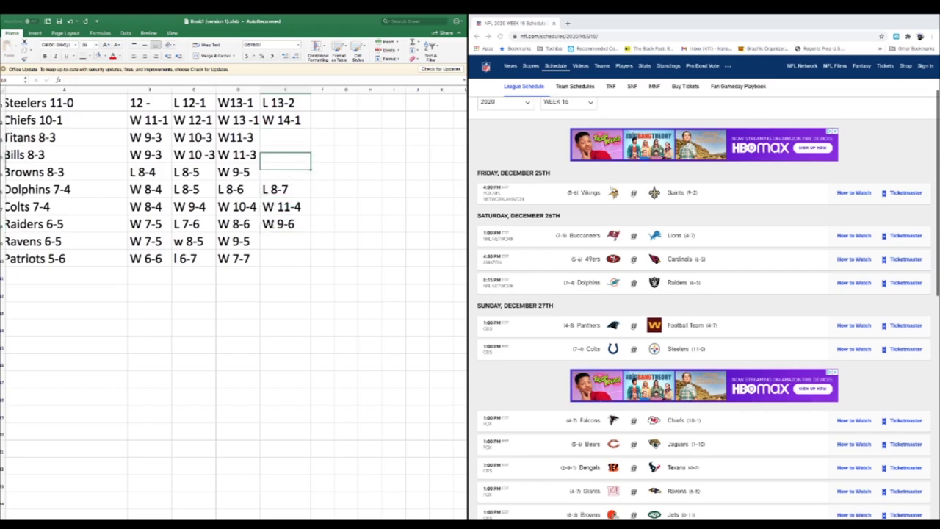
key("Up")
key("Up")
key("Up")
key("Left")
key("Left")
key("Left")
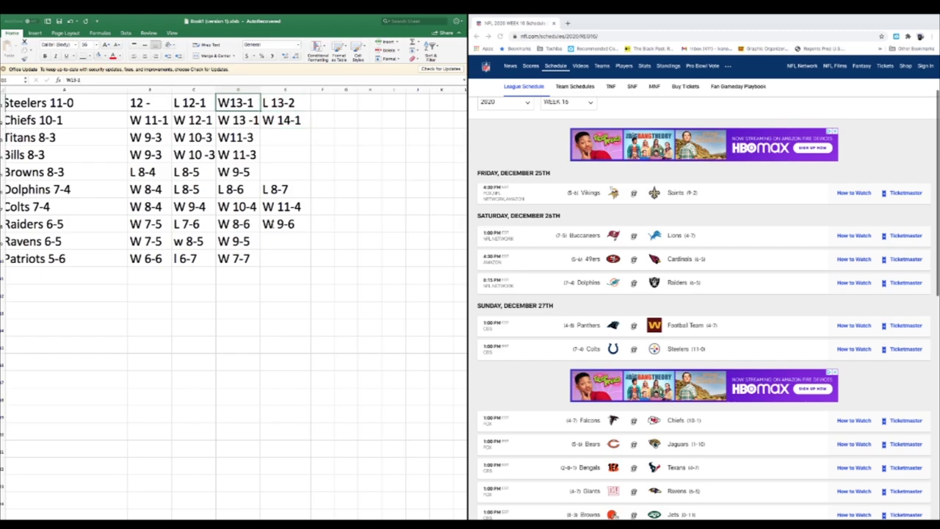
key("Right")
key("Right")
key("Left")
key("Left")
key("Left")
key("Right")
key("Right")
key("Right")
key("Right")
key("Right")
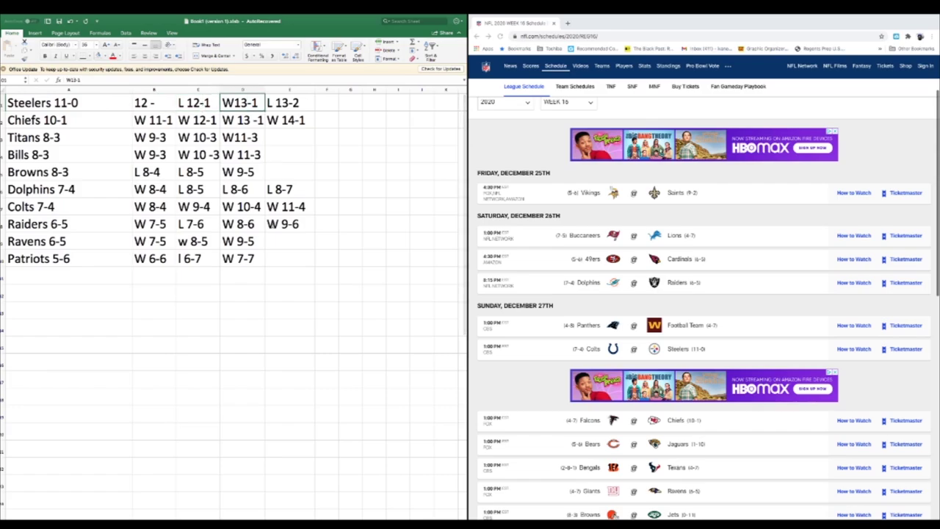
key("Left")
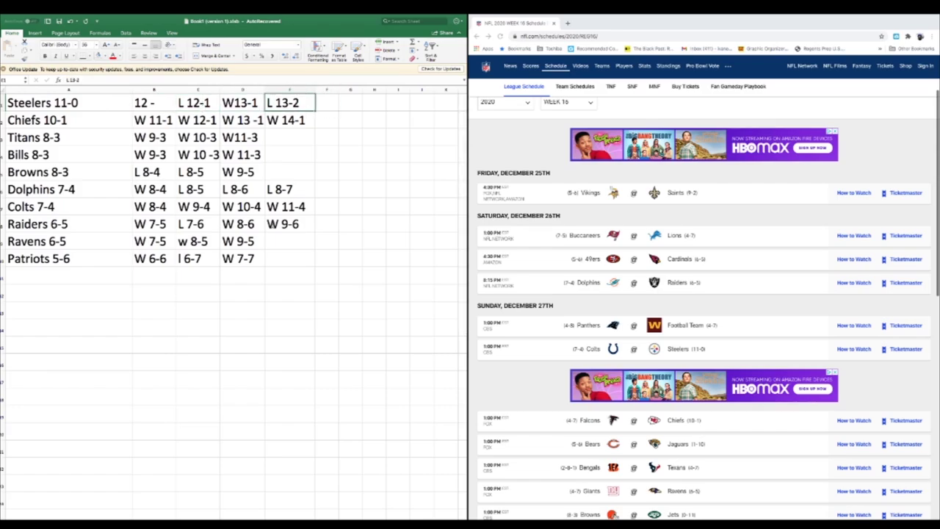
Enter the Week 16 result "W 10-5" beside the Ravens in column E.
key("Down")
key("Down")
key("Down")
key("Down")
key("Down")
key("Down")
key("Down")
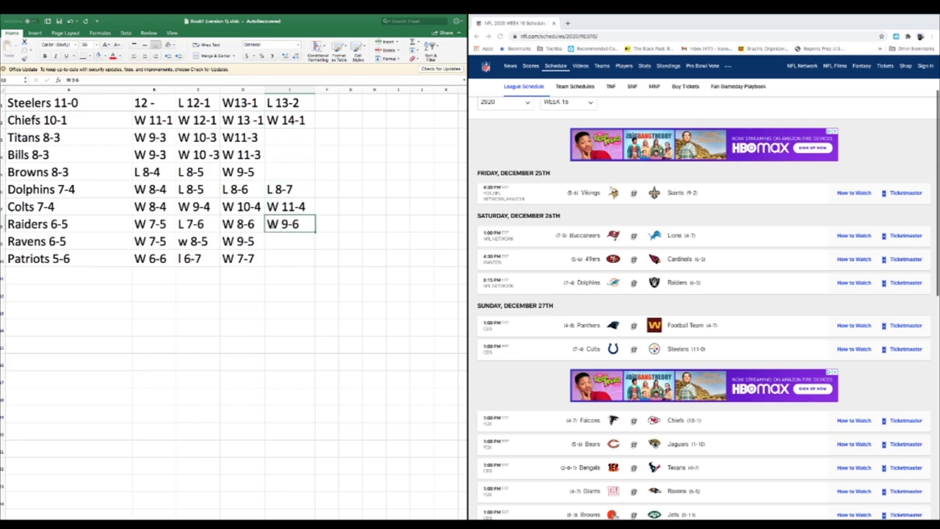
key("Down")
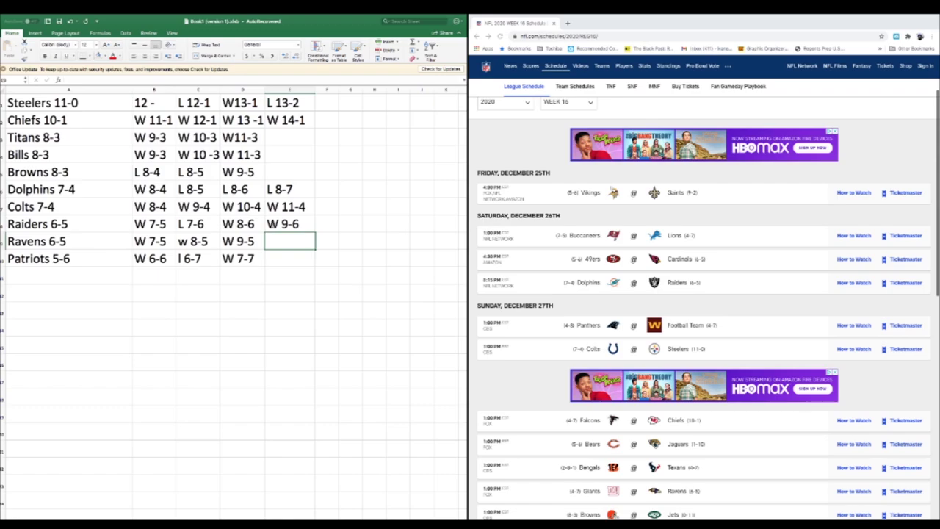
type("W")
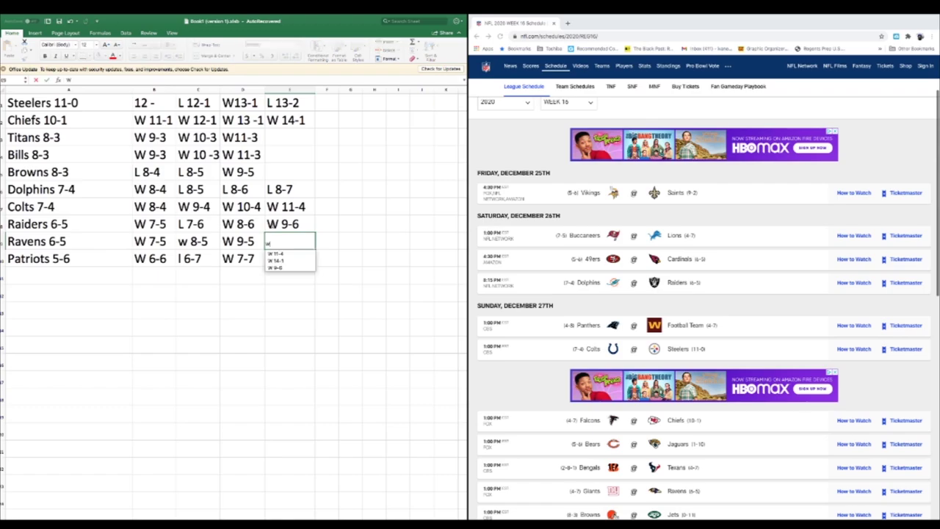
type(" 10")
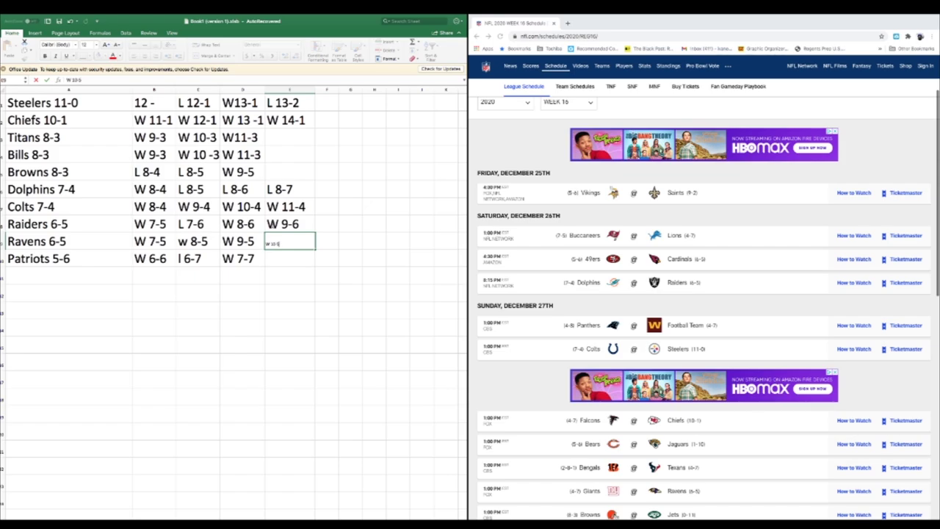
type("-5")
key("Up")
Enter the Week 16 result "W 10-5" beside the Browns in column E.
key("Up")
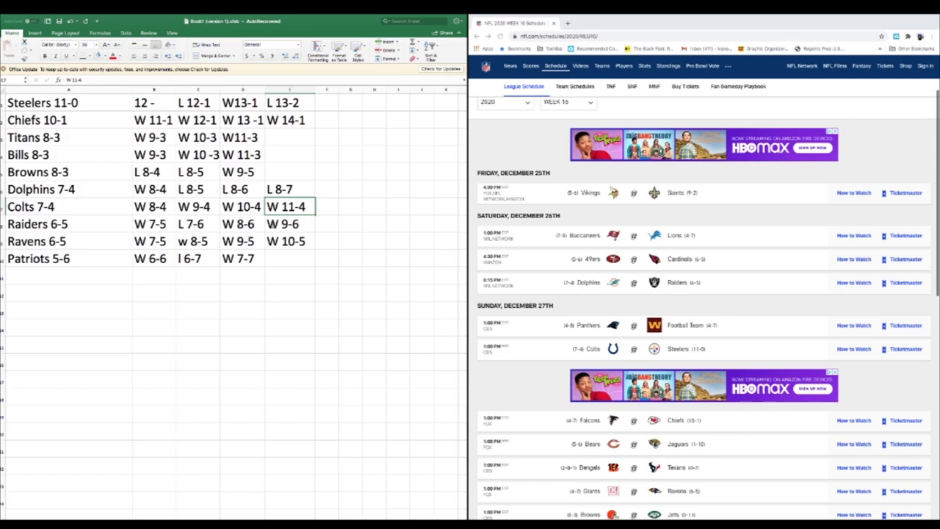
key("Up")
key("Up")
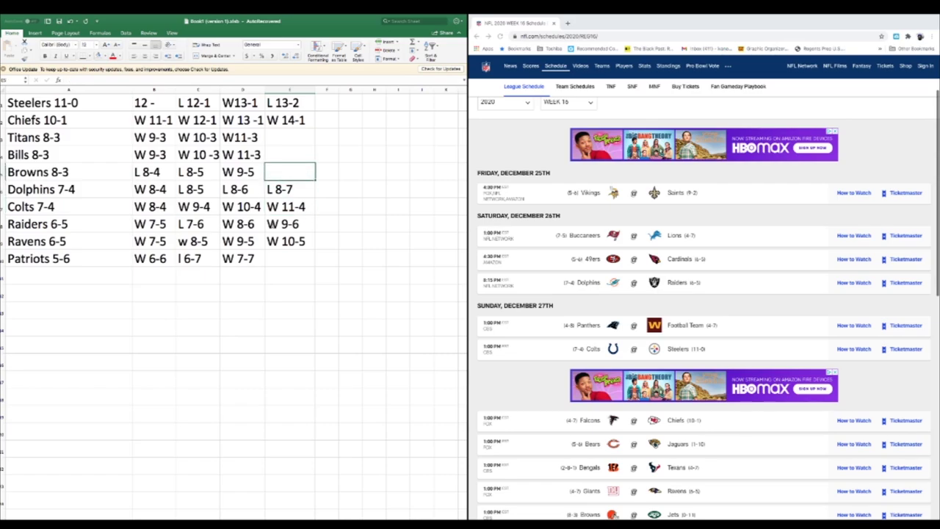
type("W 10-5")
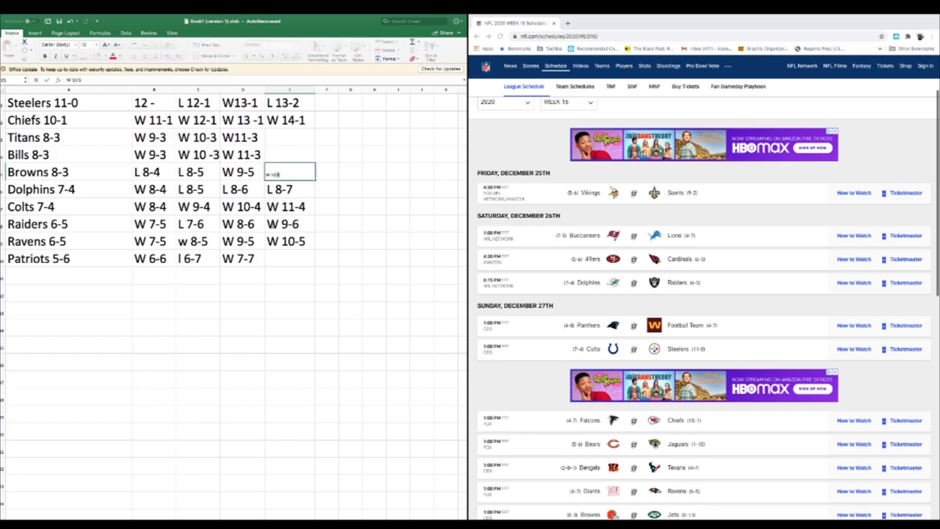
key("Return")
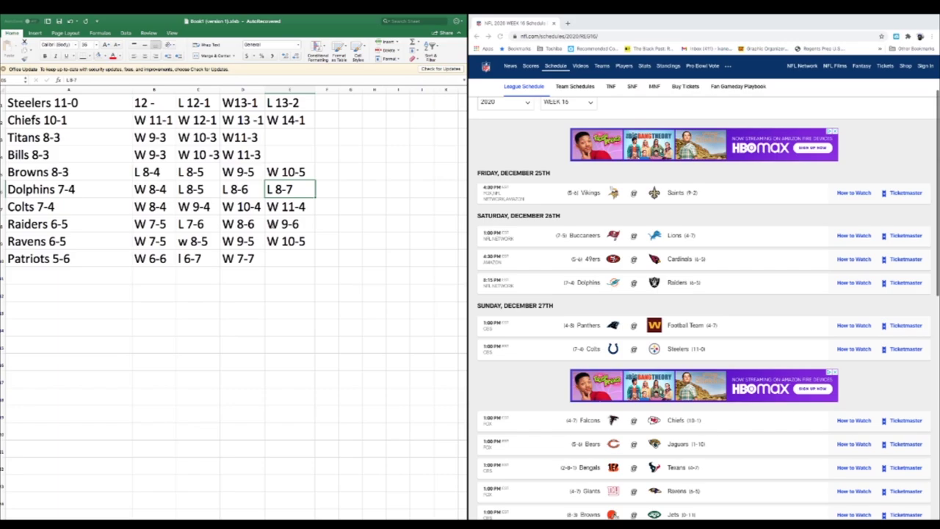
Check the remaining Week 16 games and enter the result "L 11-4" beside the Bills in column E.
scroll(588, 332, "down", 3)
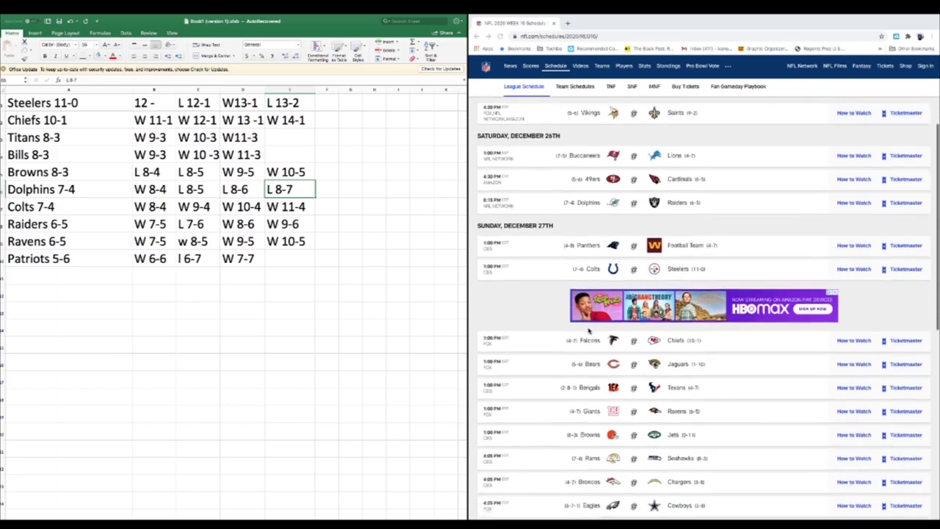
scroll(588, 332, "down", 3)
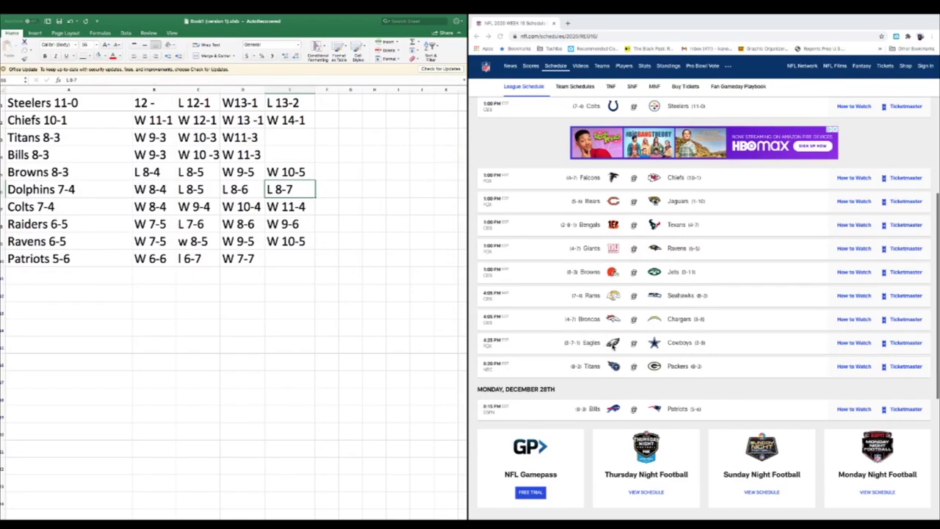
scroll(613, 345, "down", 1)
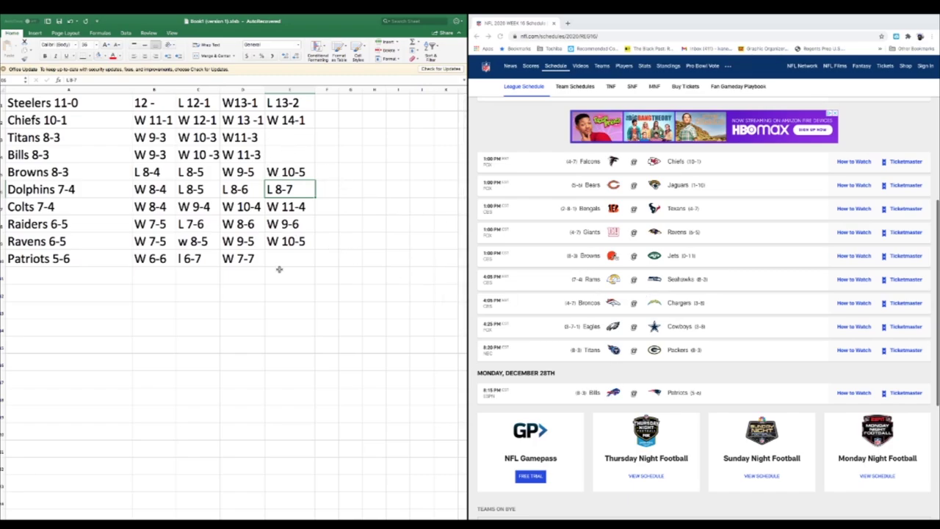
left_click(281, 155)
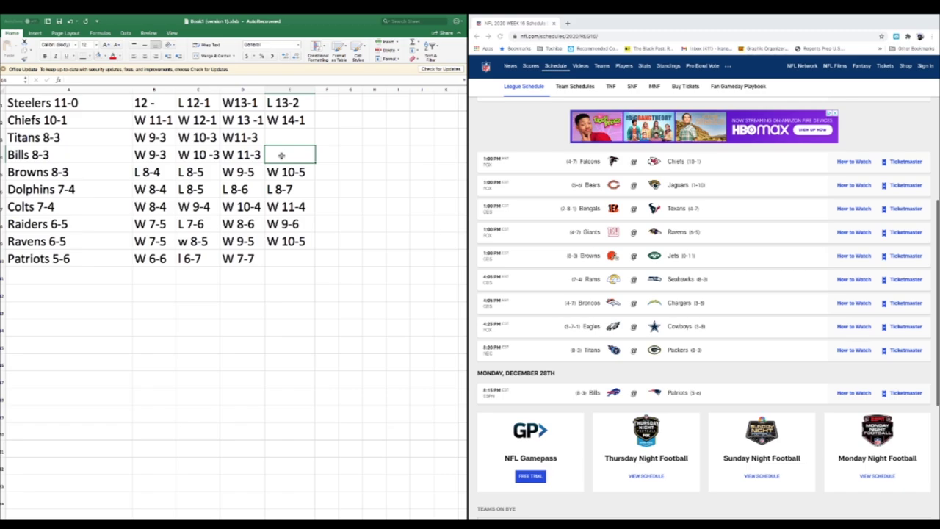
type("L 8")
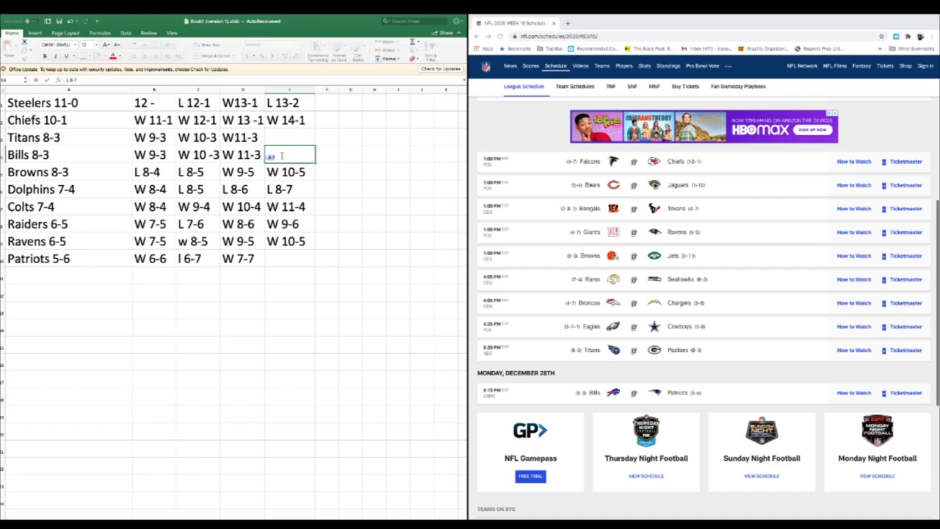
key("BackSpace")
key("BackSpace")
type("11-4")
key("Return")
Enter the Week 16 result "W 8-7" beside the Patriots in column E.
key("Return")
key("Return")
key("Return")
key("Return")
key("Return")
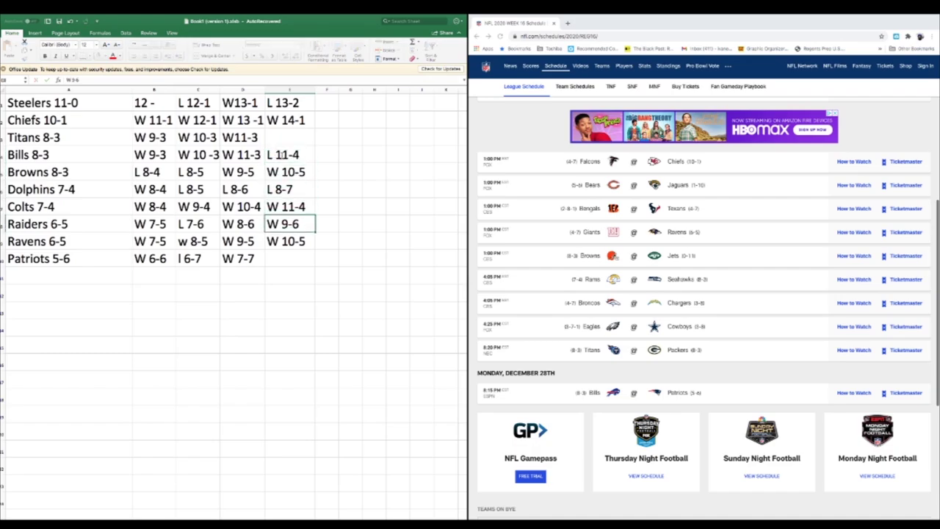
type("w")
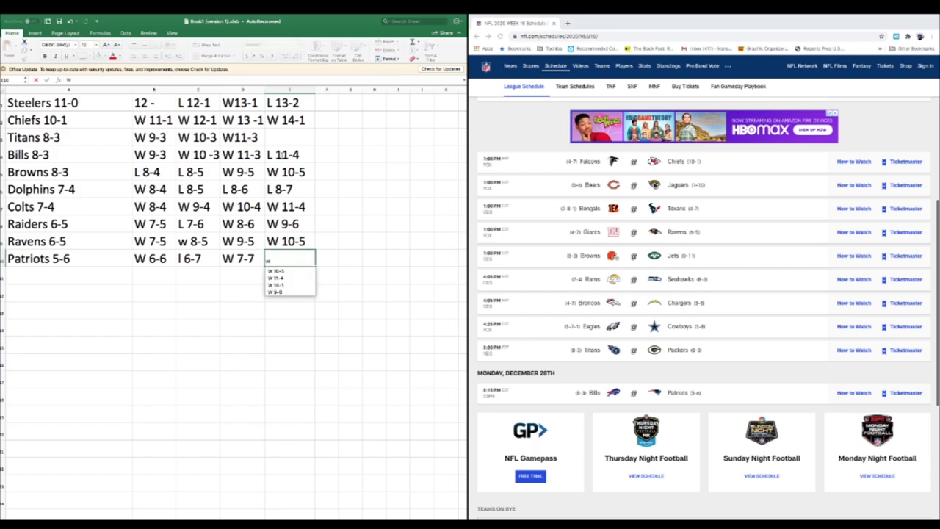
type("8")
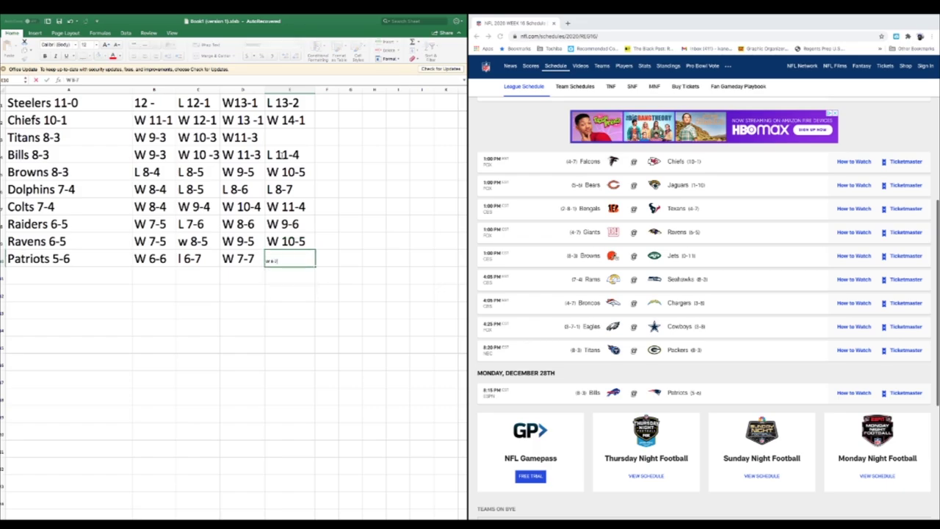
type("-7")
Enter the Week 16 result "L 11-4" beside the Titans in column E.
key("Up")
key("Up")
key("Up")
key("Up")
key("Up")
key("Up")
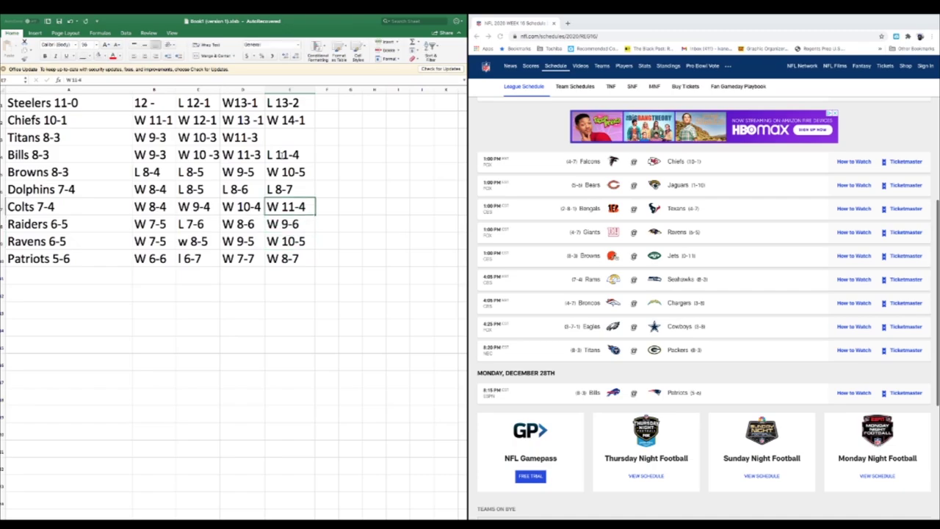
key("Up")
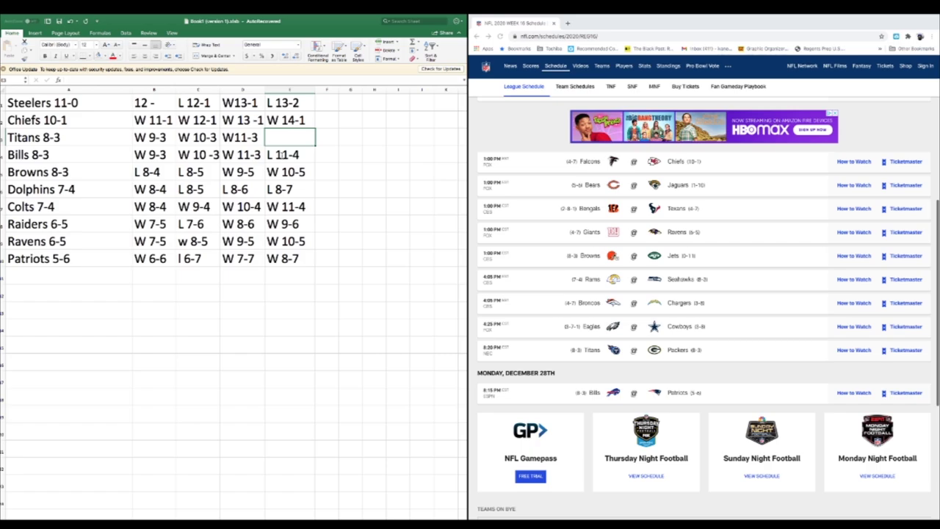
type("L")
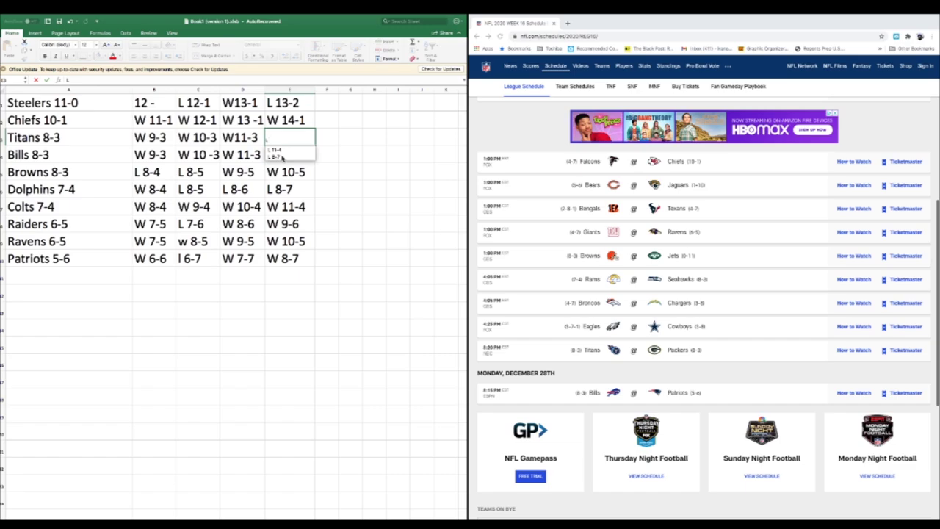
left_click(280, 151)
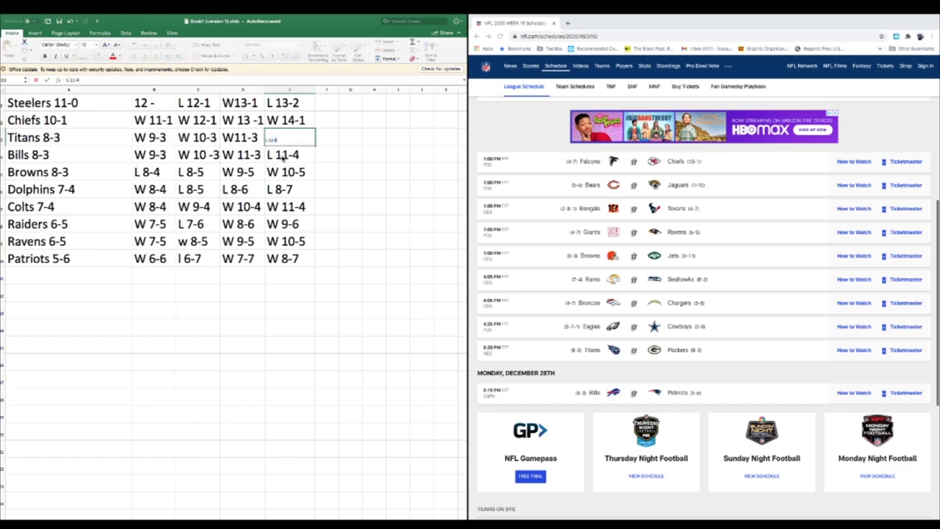
key("Return")
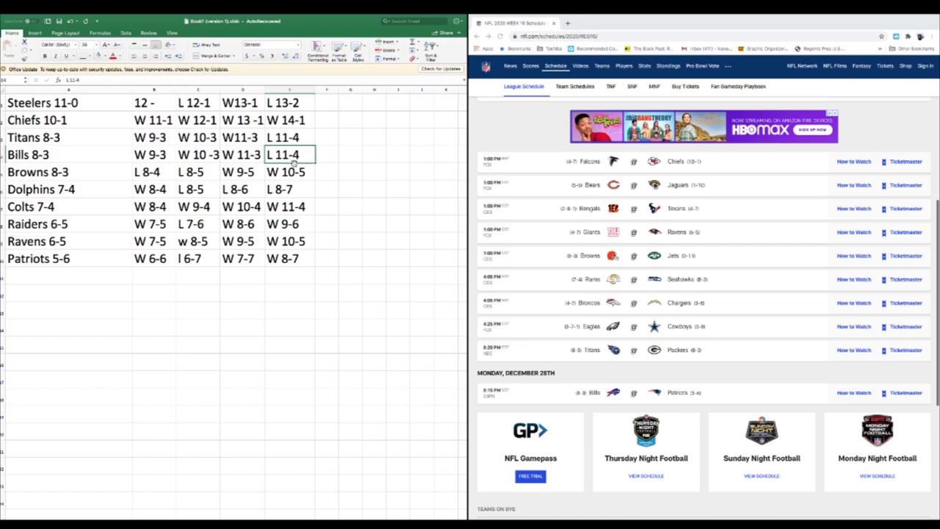
Widen column F for the next set of results and switch the NFL schedule to Week 17.
left_click_drag(338, 89, 361, 91)
left_click(337, 100)
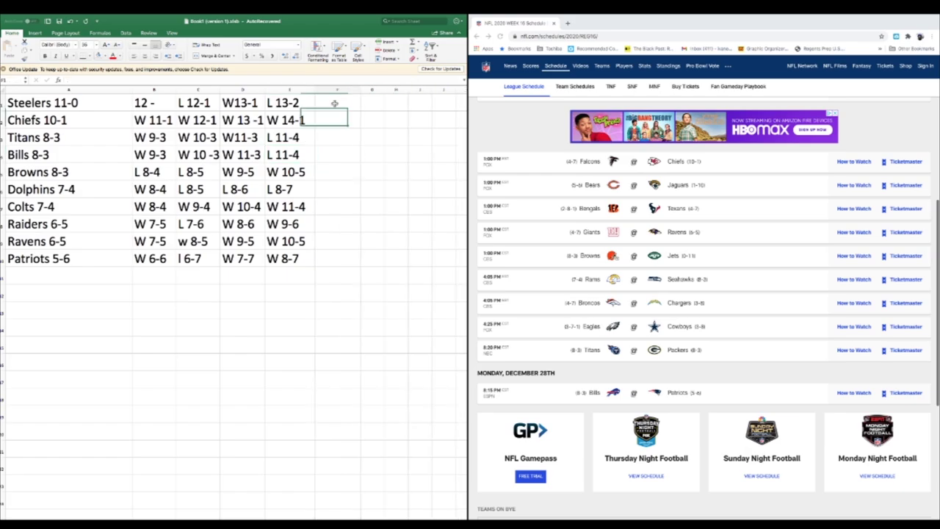
scroll(601, 198, "up", 3)
scroll(601, 198, "up", 5)
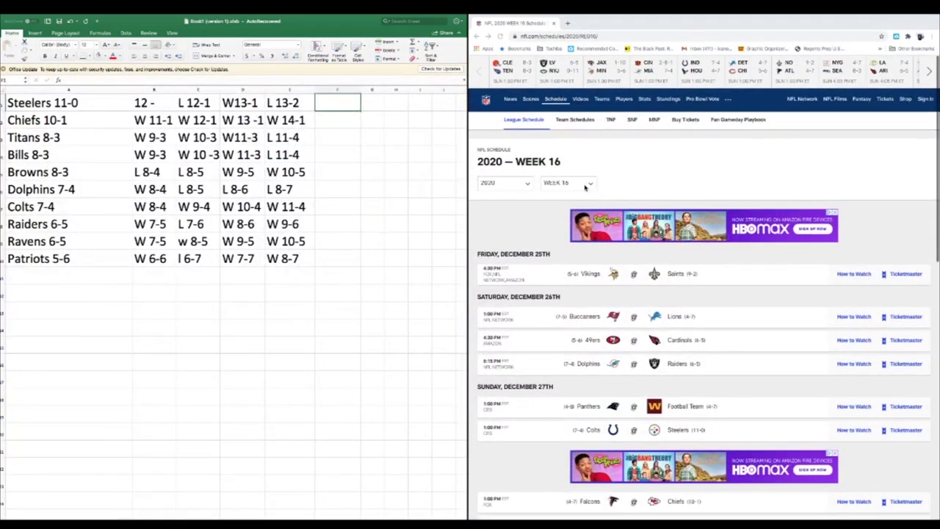
left_click(592, 187)
left_click(591, 187)
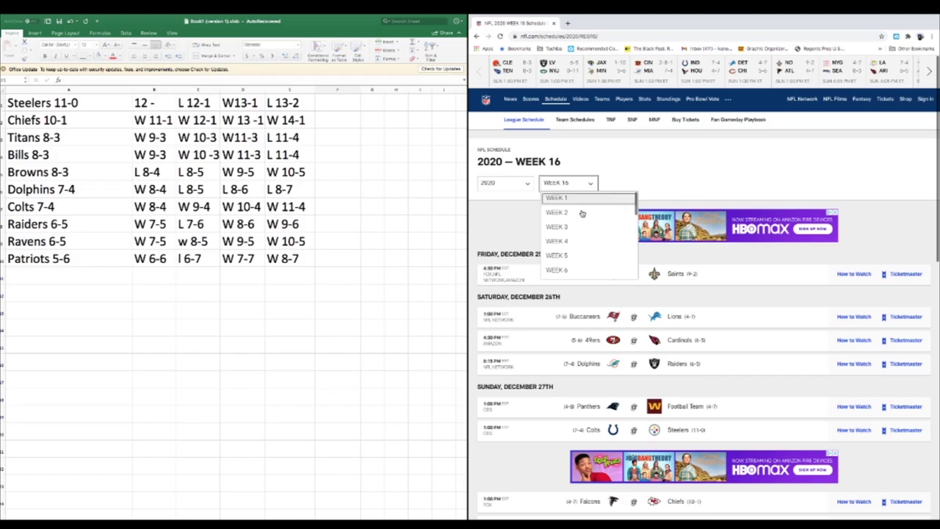
scroll(581, 243, "up", 3)
scroll(580, 244, "down", 5)
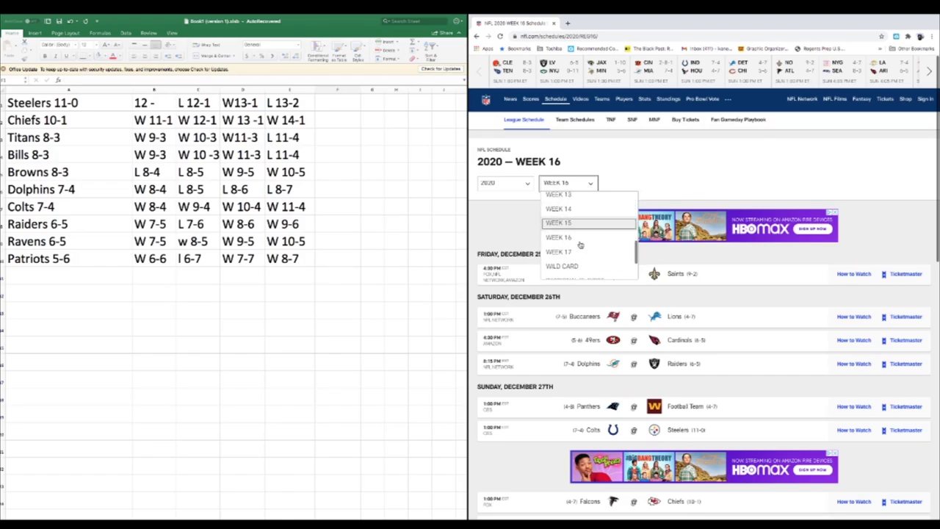
left_click(568, 254)
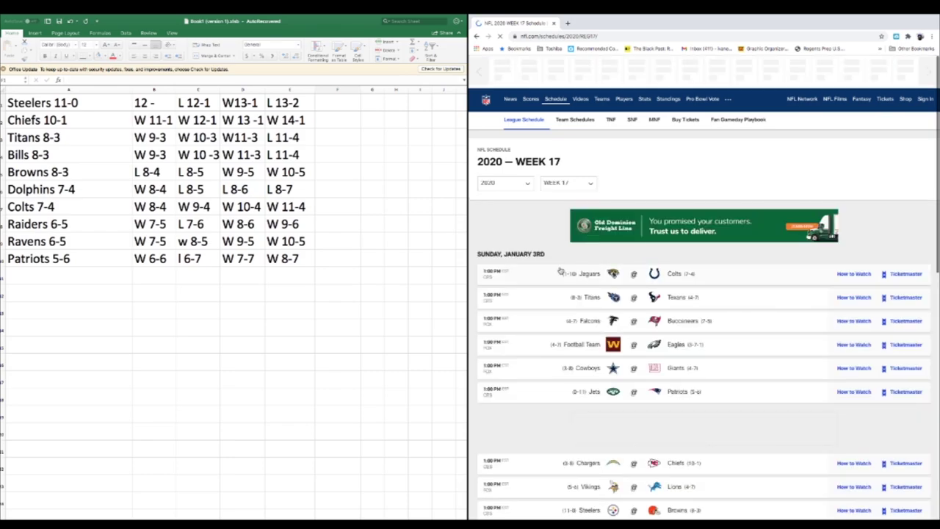
Enter the Week 17 result "W12-4" beside the Colts in column F.
left_click(335, 104)
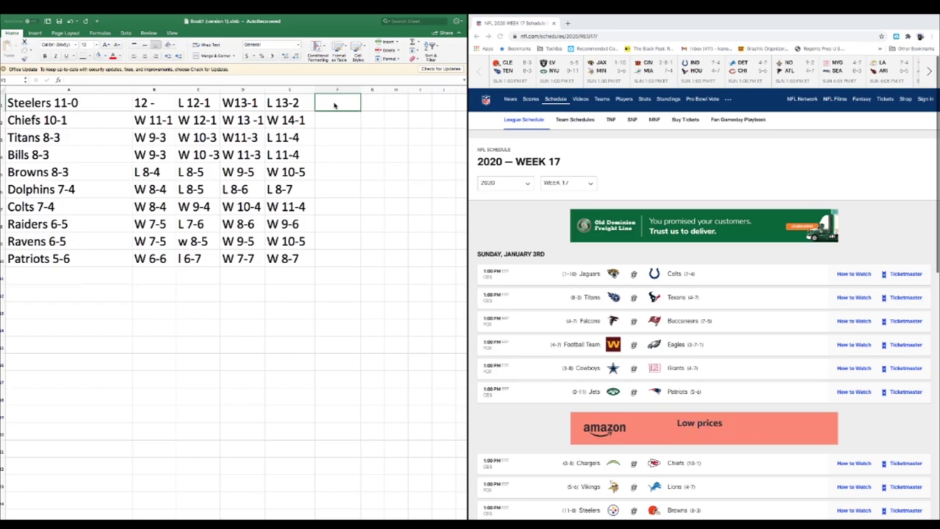
left_click(331, 208)
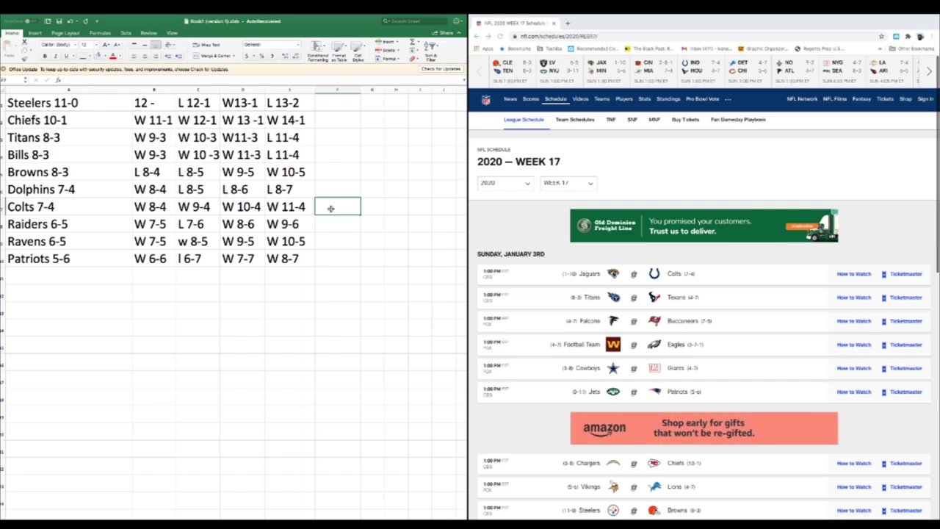
type("w 12-")
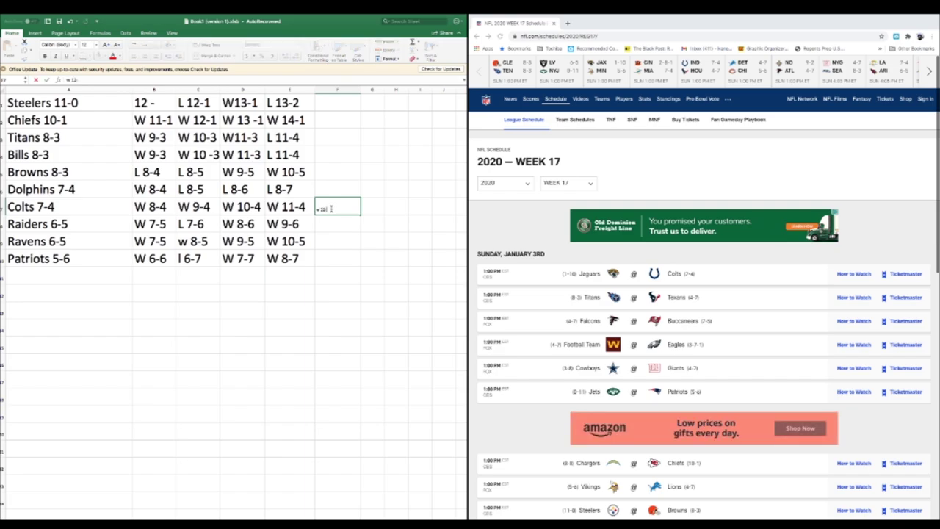
key("Return")
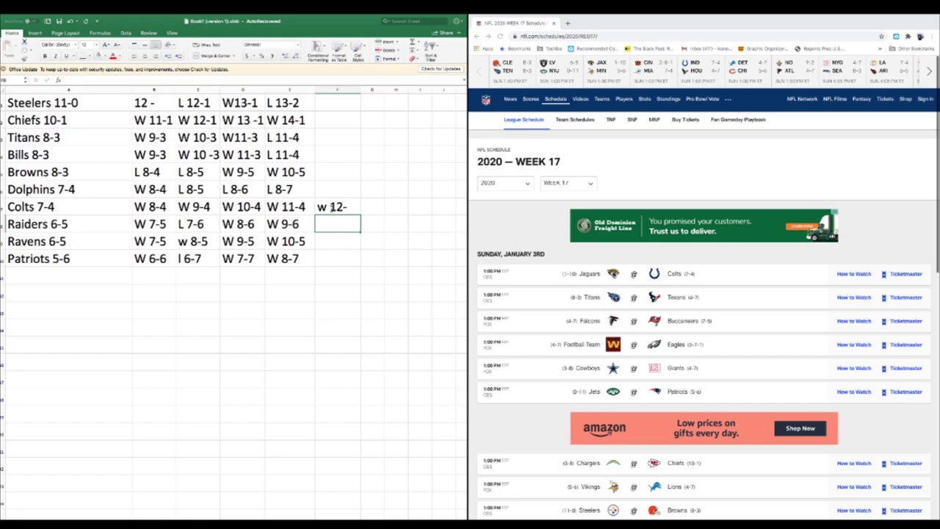
left_click(332, 208)
type("W")
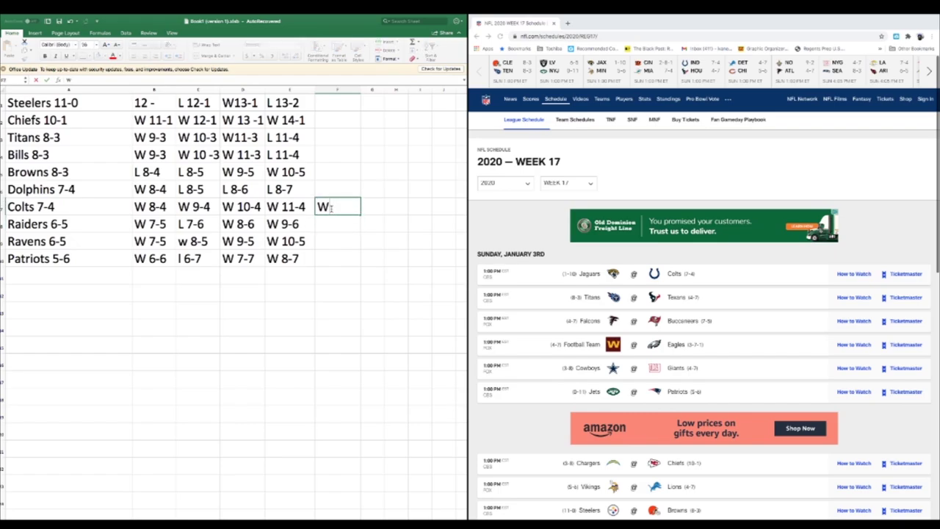
type("12-4")
key("Return")
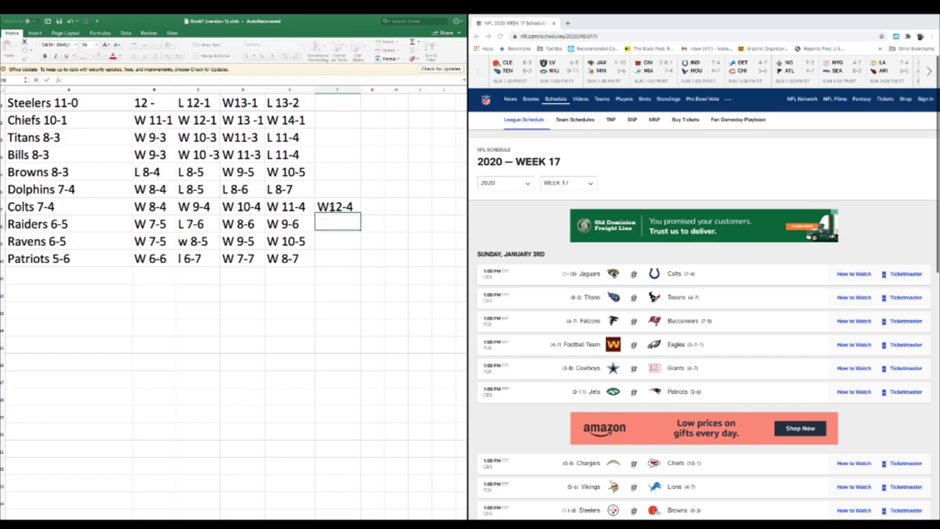
Enter the Week 17 result "w12-4" beside the Titans in column F.
key("Up")
key("Up")
key("Up")
key("Up")
key("Up")
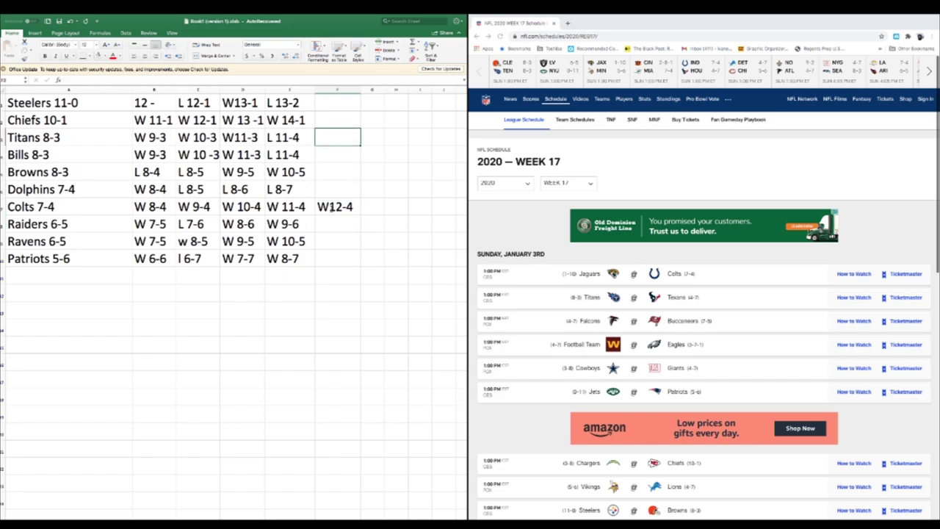
type("w12-4")
key("Tab")
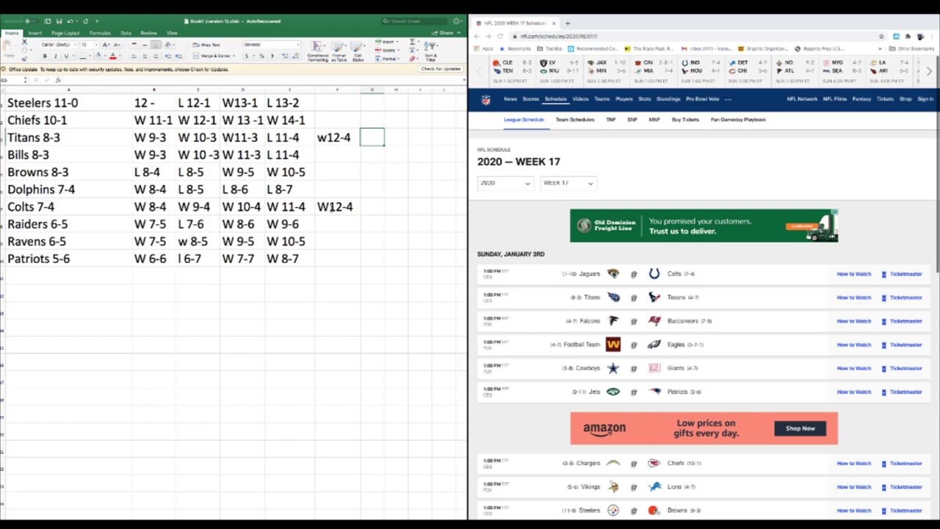
Enter the Week 17 result "w 9-7" beside the Patriots in column F.
key("Down")
key("Down")
key("Down")
key("Down")
key("Down")
key("Down")
key("Down")
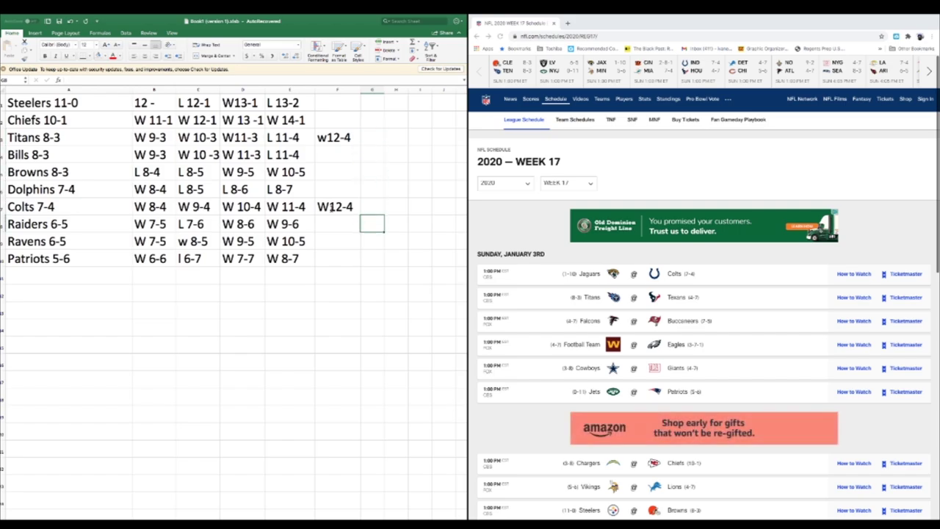
key("Left")
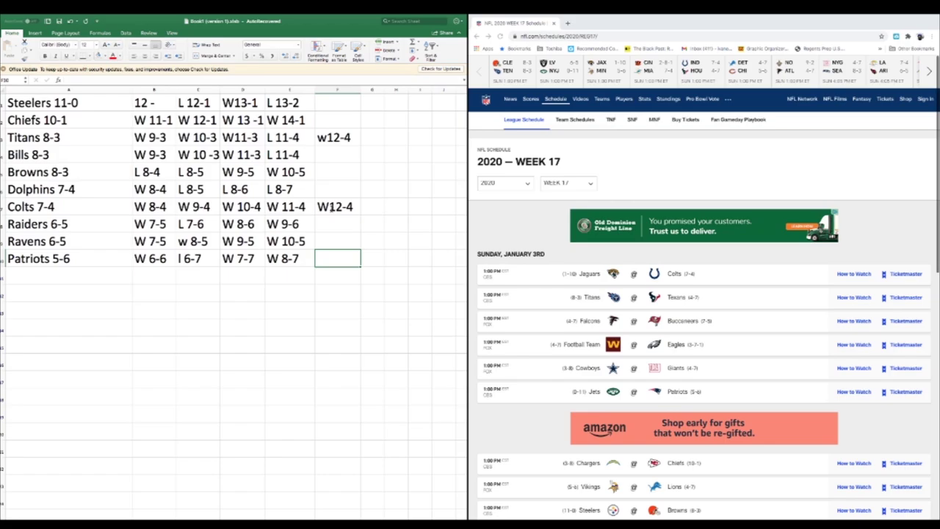
type("w 9")
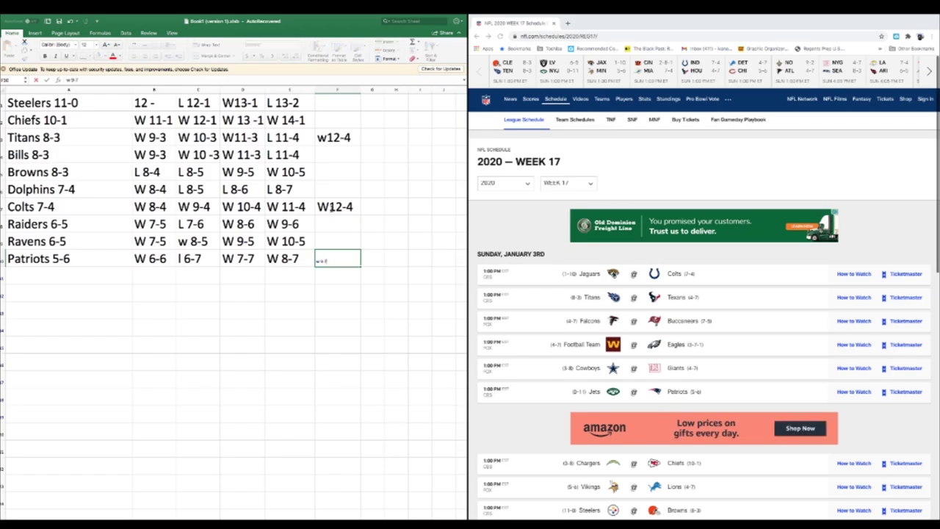
type("-7")
key("Return")
Enter the Week 17 result "w 15-1" beside the Chiefs in column F.
key("Up")
key("Up")
key("Up")
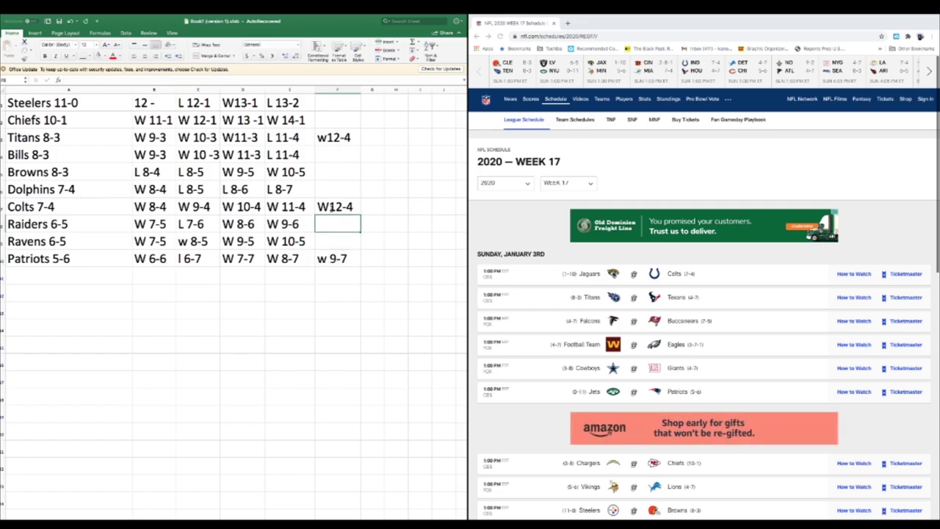
key("Up")
key("Up")
key("Up")
key("Up")
key("Up")
key("Up")
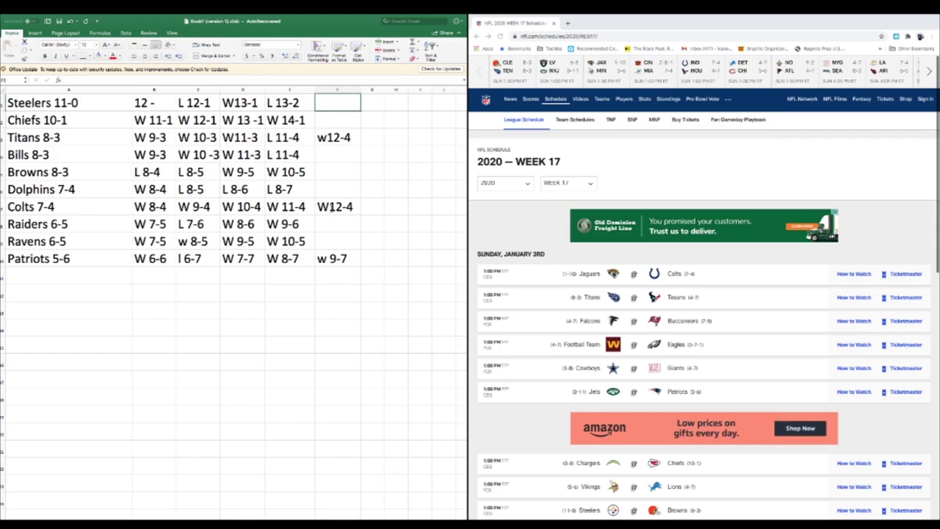
key("Up")
key("Down")
type("w1")
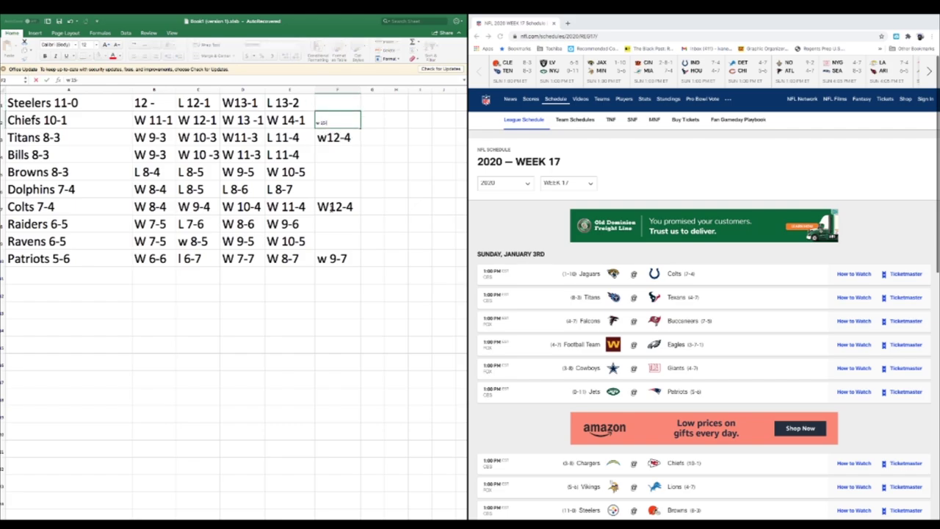
key("Return")
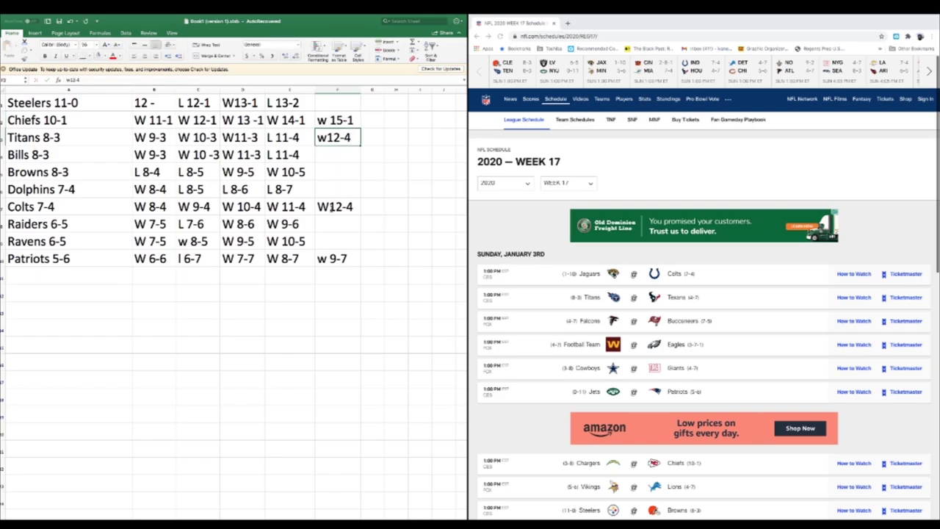
Enter the Week 17 result "w 14-2" beside the Steelers in column F.
key("Down")
key("Down")
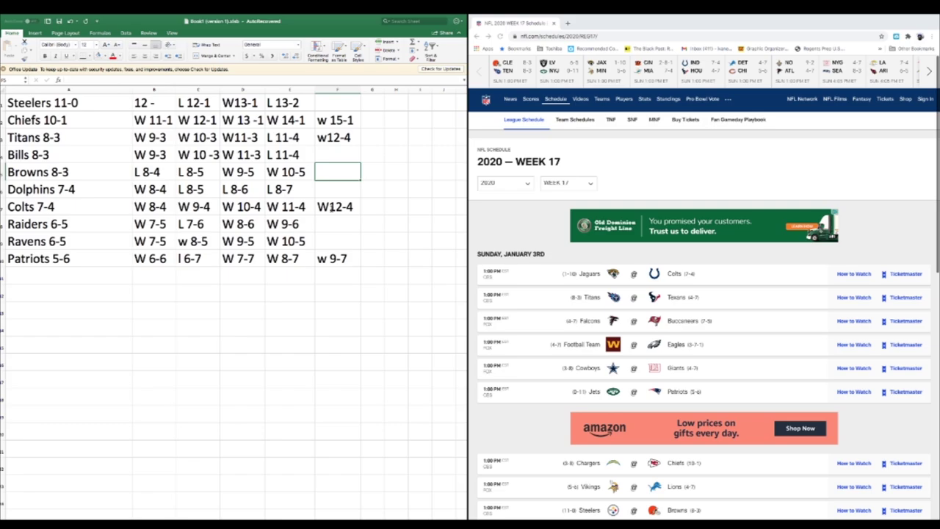
key("Down")
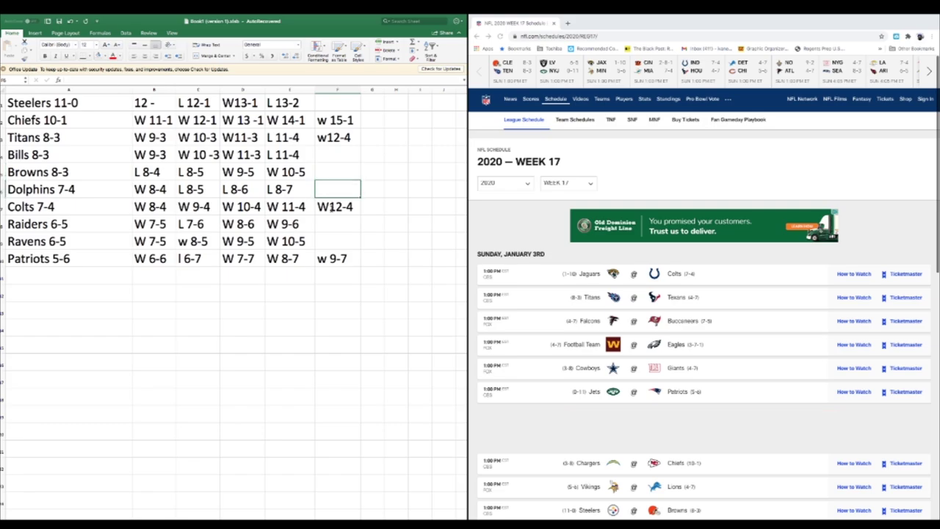
key("Up")
key("Up")
key("Up")
key("Up")
key("Up")
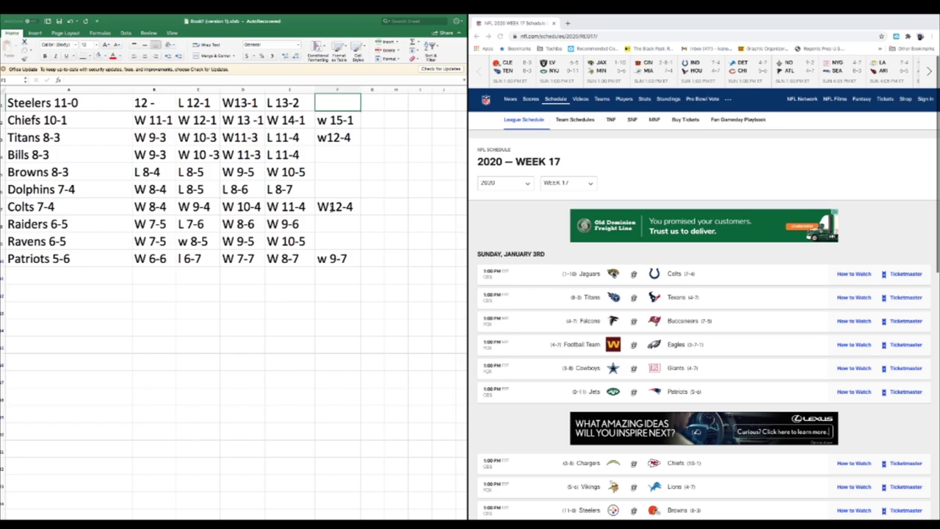
type("w")
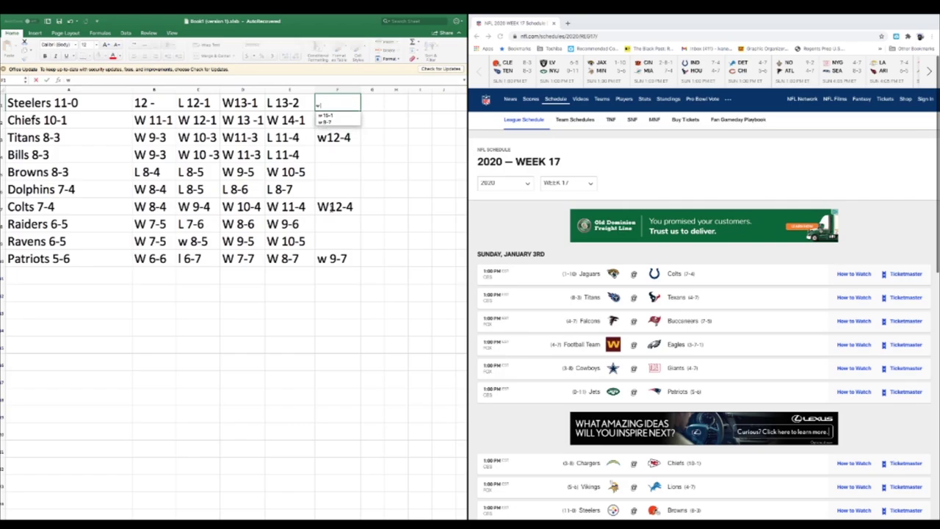
type(" 14-2")
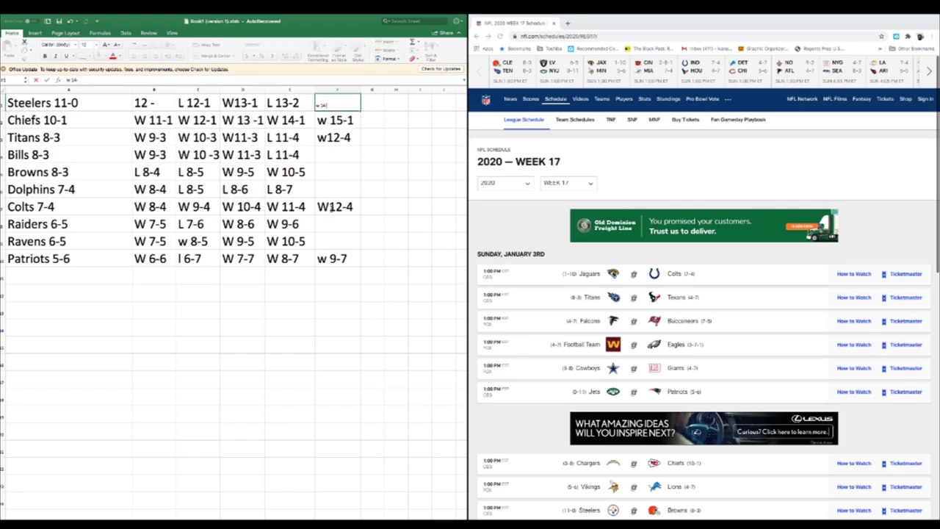
key("Return")
Enter the Week 17 result "l 10-6" beside the Browns in column F.
key("Down")
key("Down")
key("Down")
key("Down")
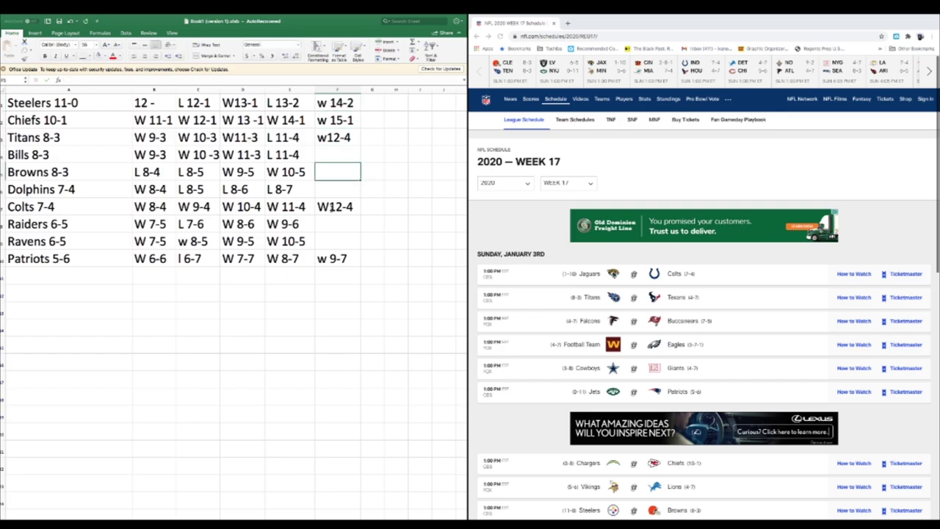
key("Up")
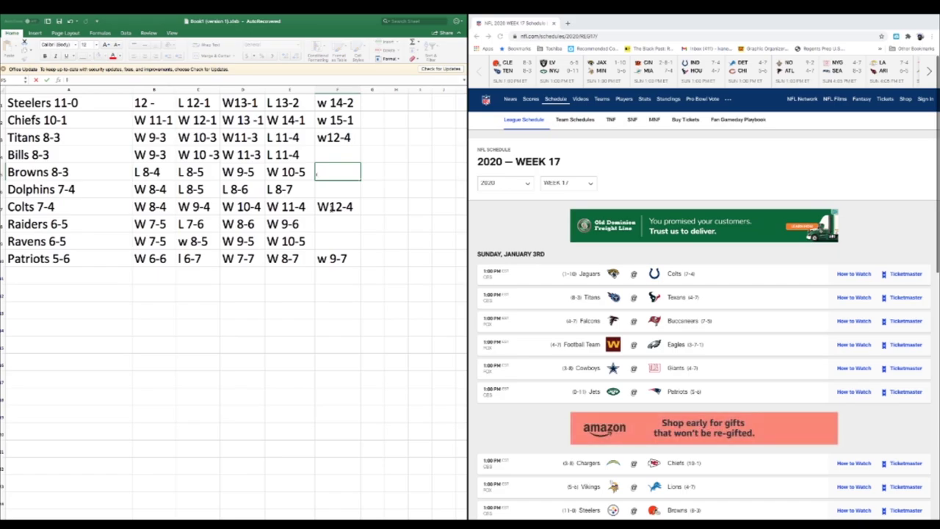
type("l 10-6")
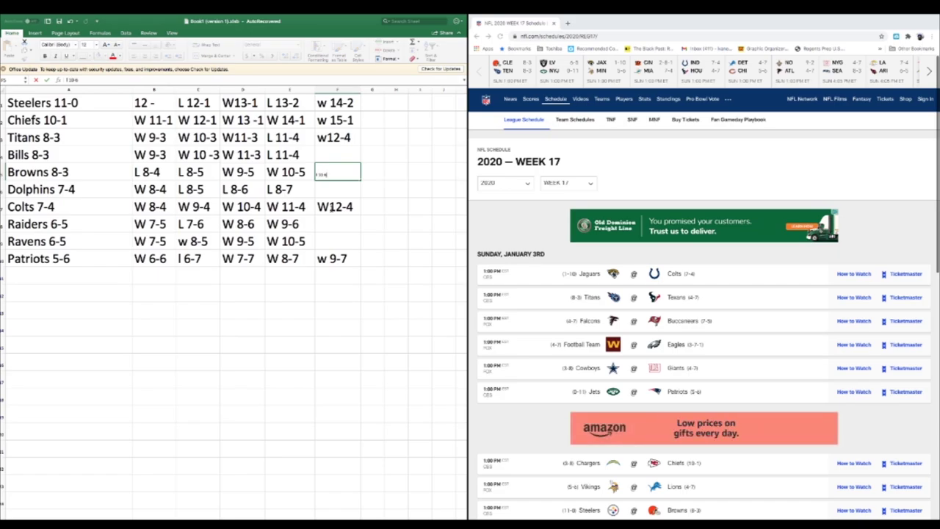
key("Return")
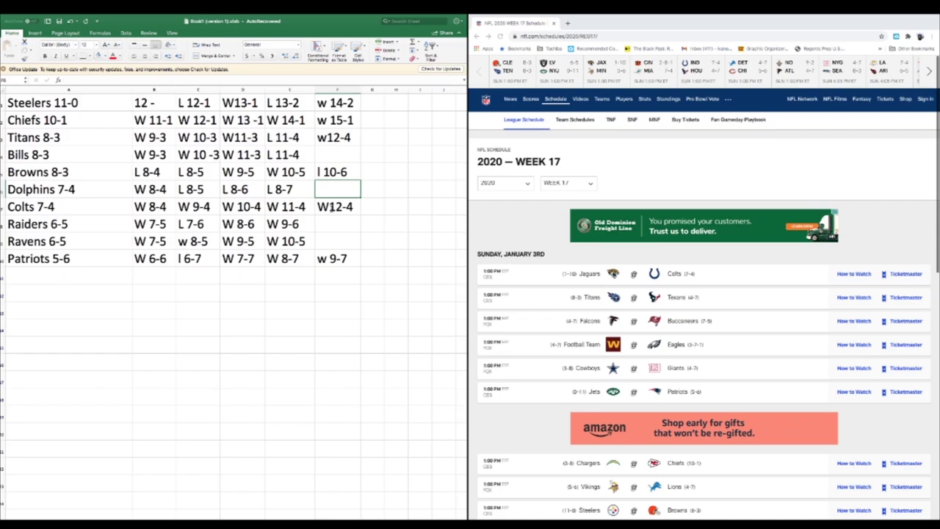
Check the remaining Week 17 games and enter the result "W 11-5" beside the Ravens in column F.
scroll(563, 326, "down", 3)
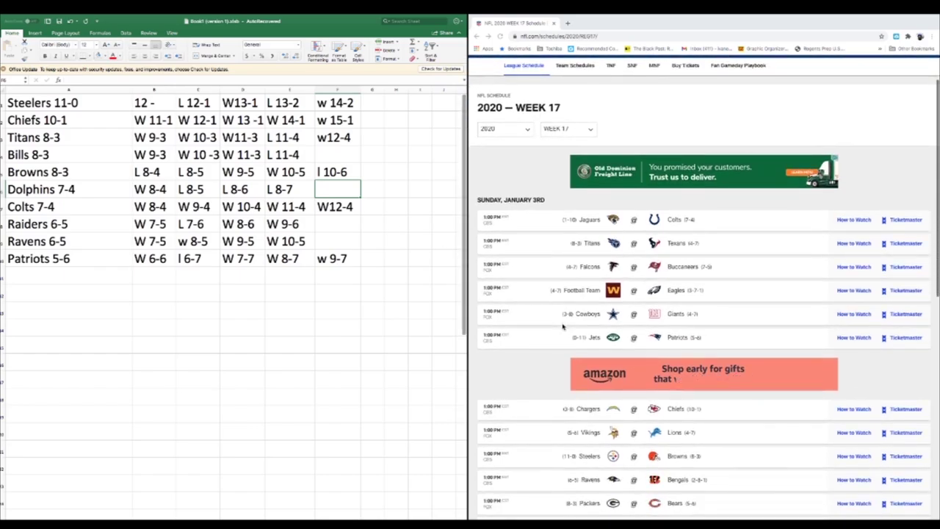
scroll(529, 356, "down", 2)
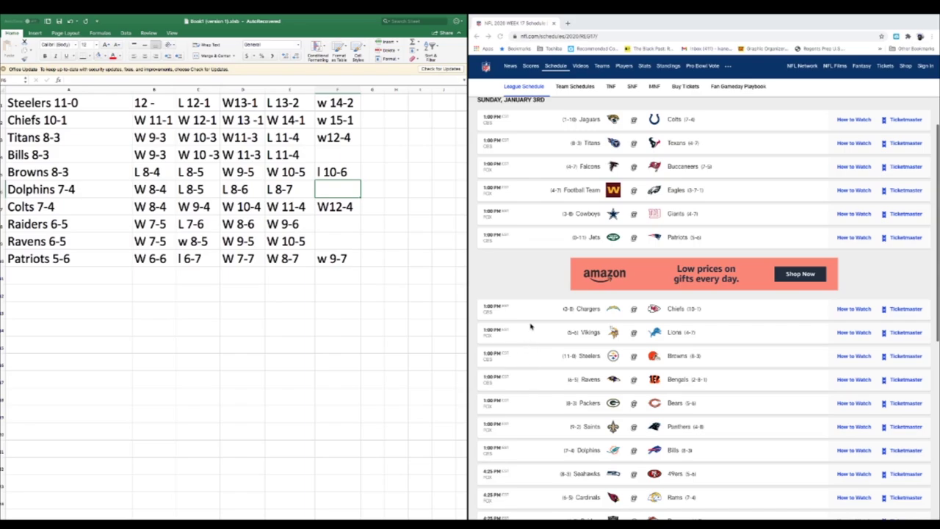
scroll(531, 326, "down", 4)
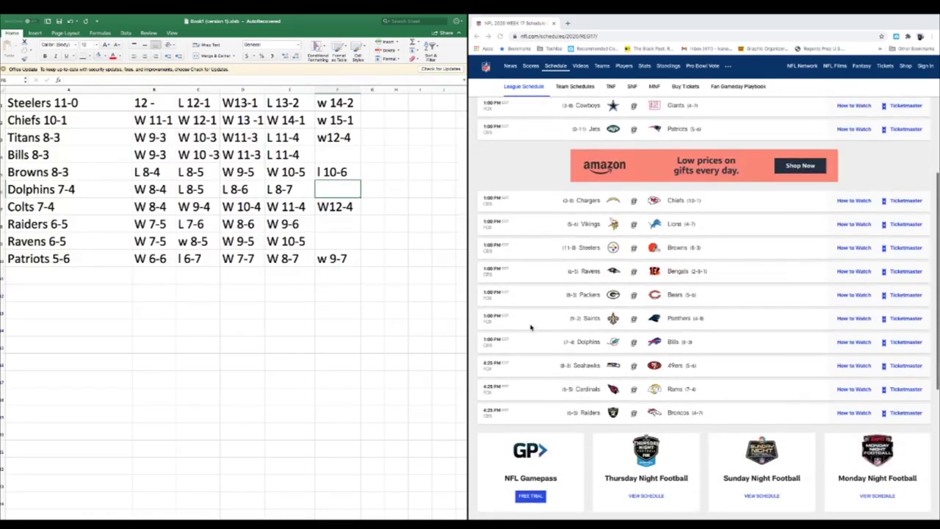
scroll(530, 327, "up", 5)
scroll(531, 327, "down", 2)
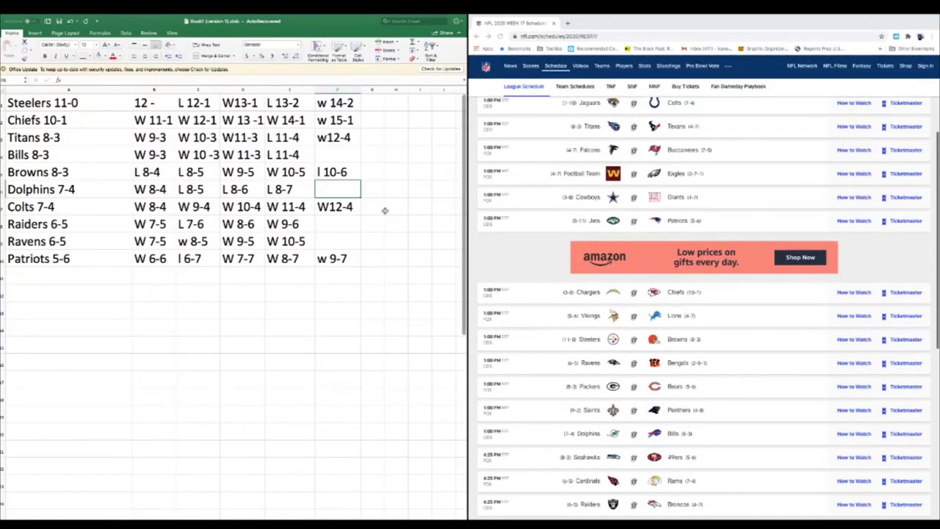
left_click(324, 224)
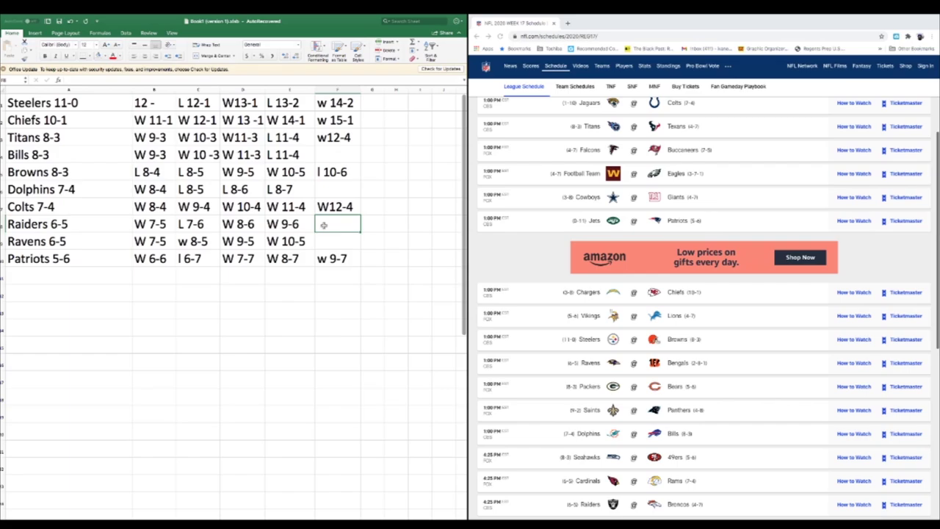
left_click(324, 243)
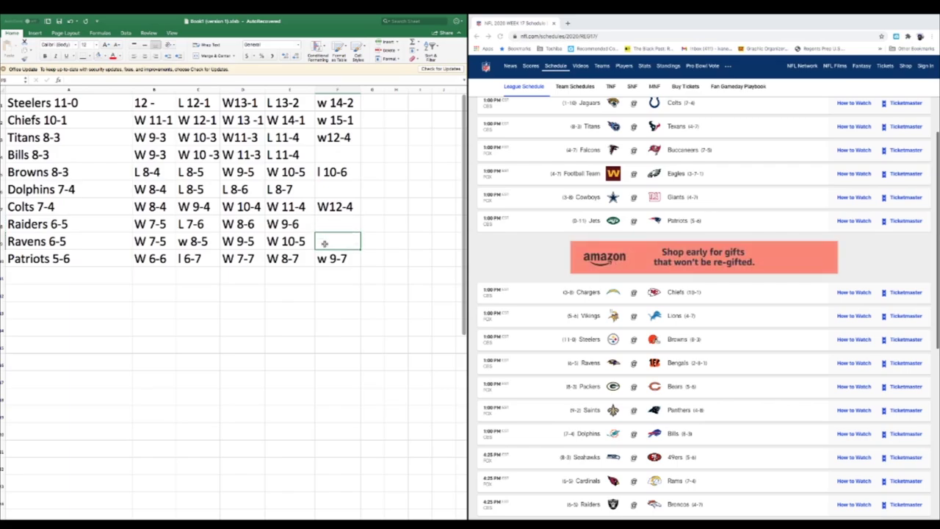
type("w")
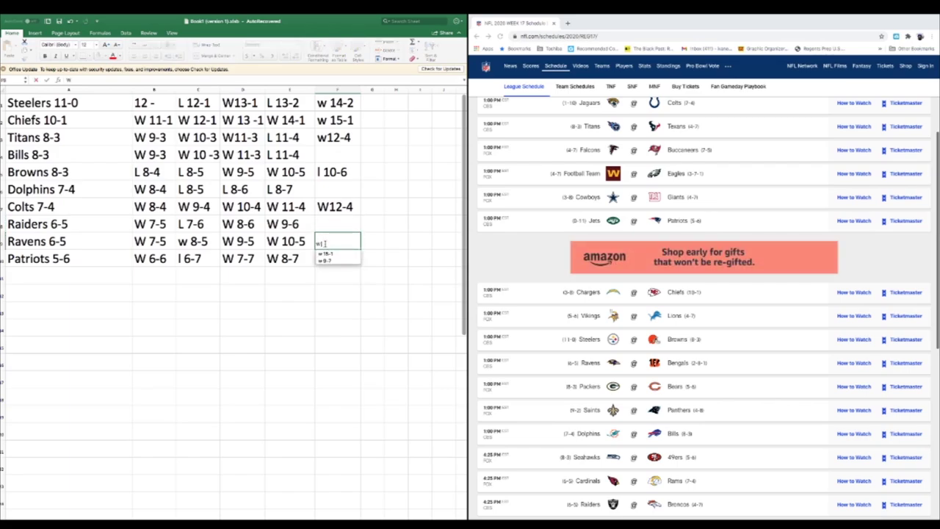
type("1")
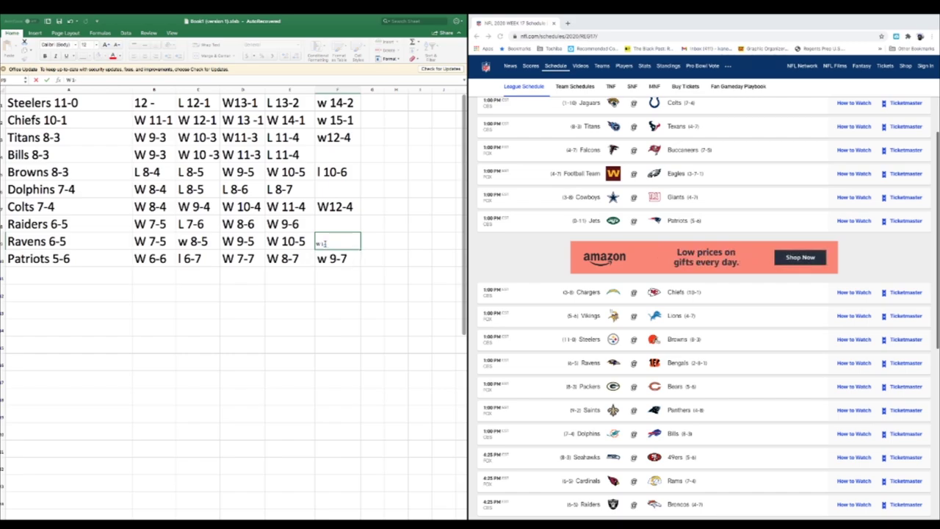
type("-5")
key("ctrl+Return")
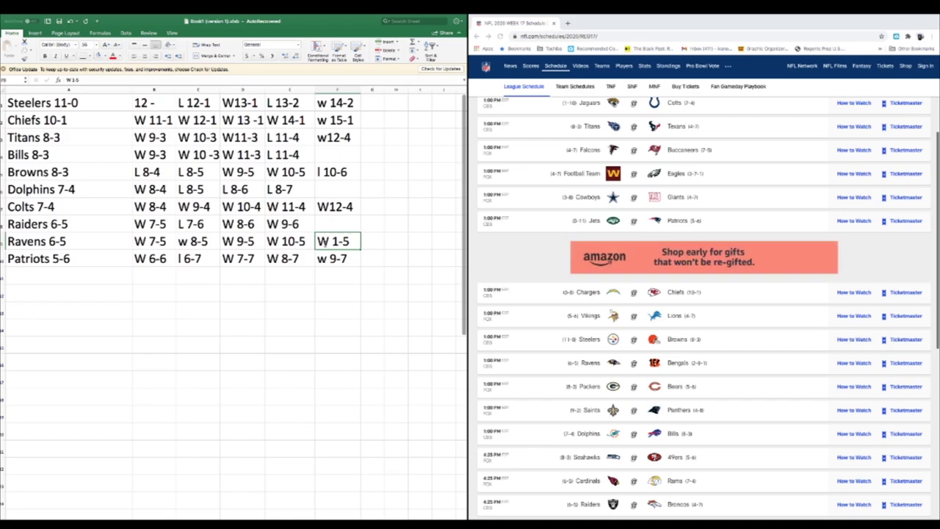
type("W")
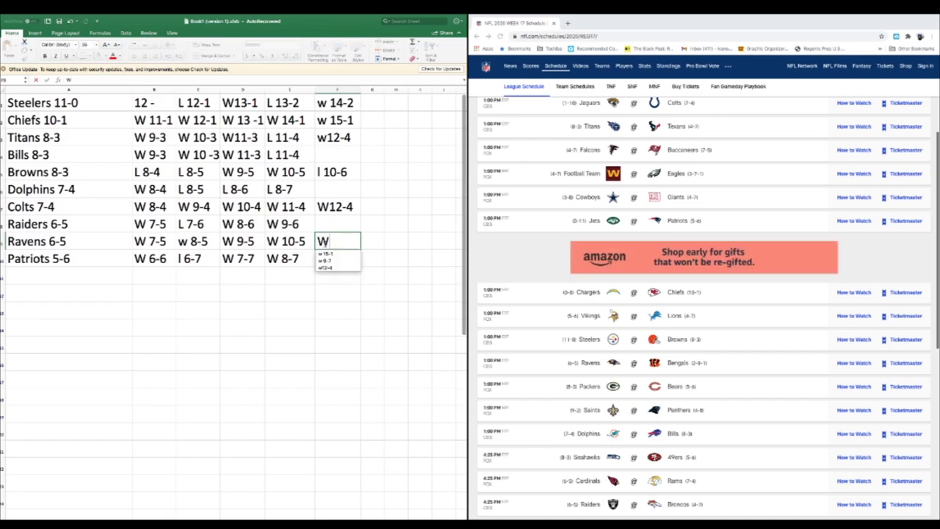
type(" 11-5")
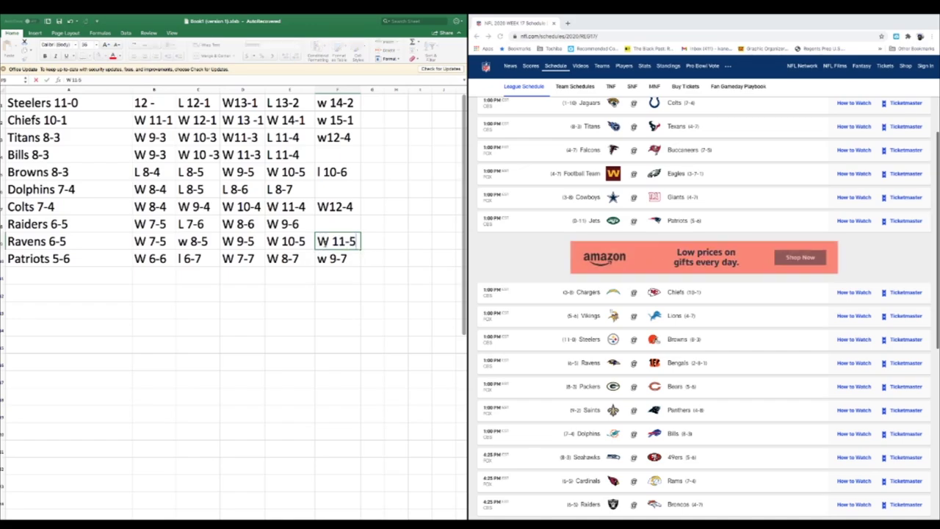
key("Up")
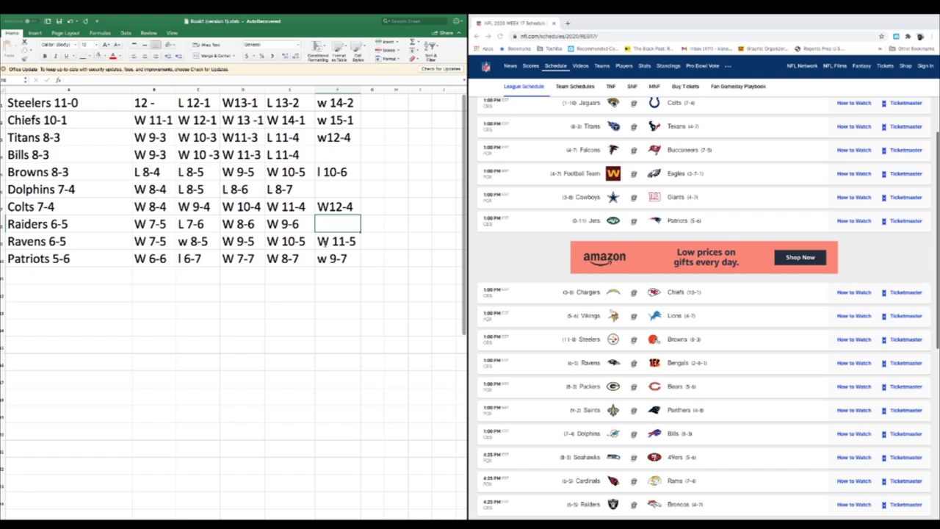
Enter the Week 17 result "W 12-4" beside the Bills in column F.
key("Up")
key("Up")
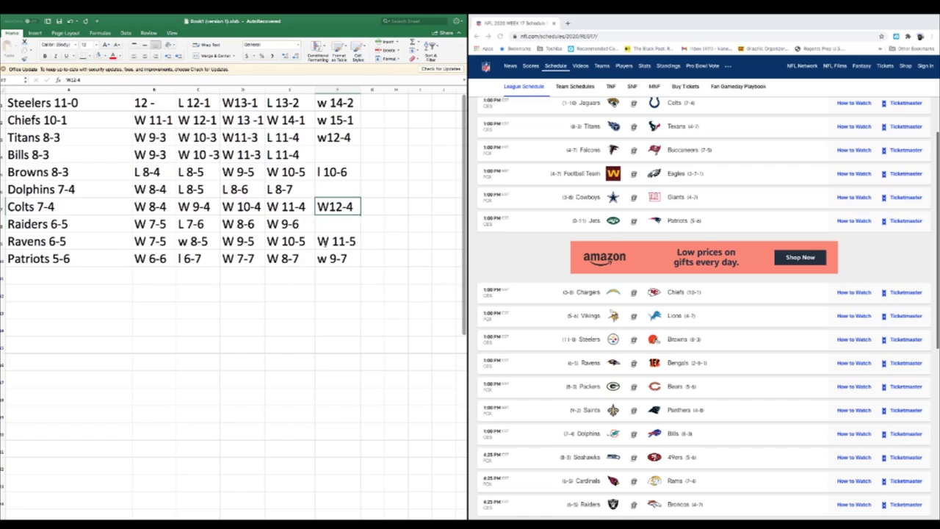
key("Up")
key("Up")
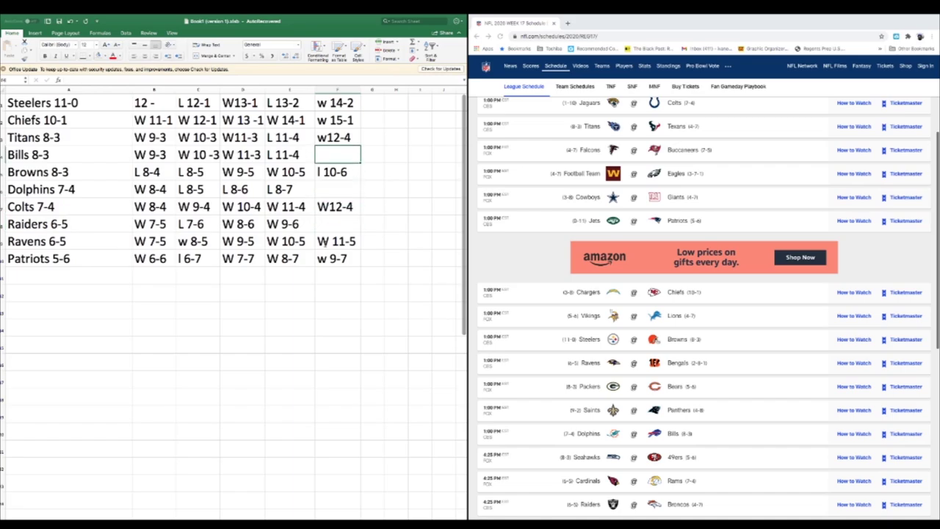
type("w")
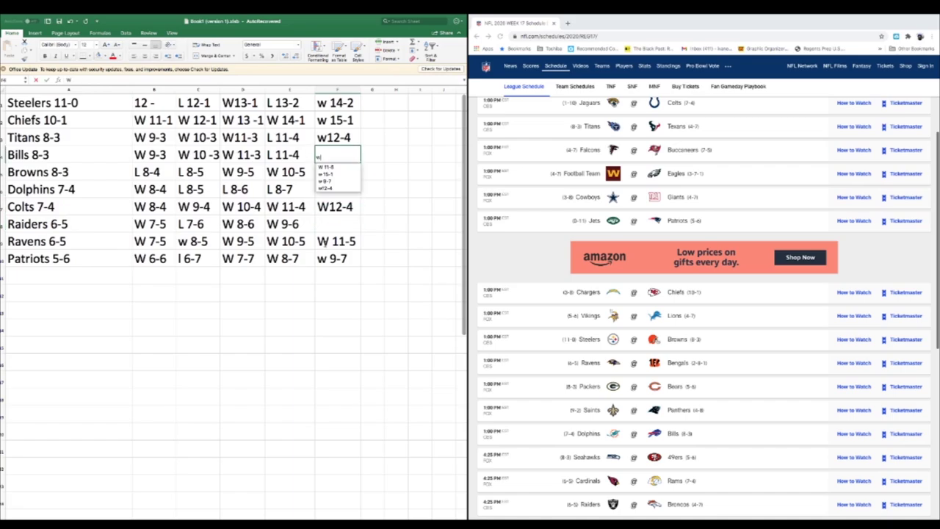
type(" 12")
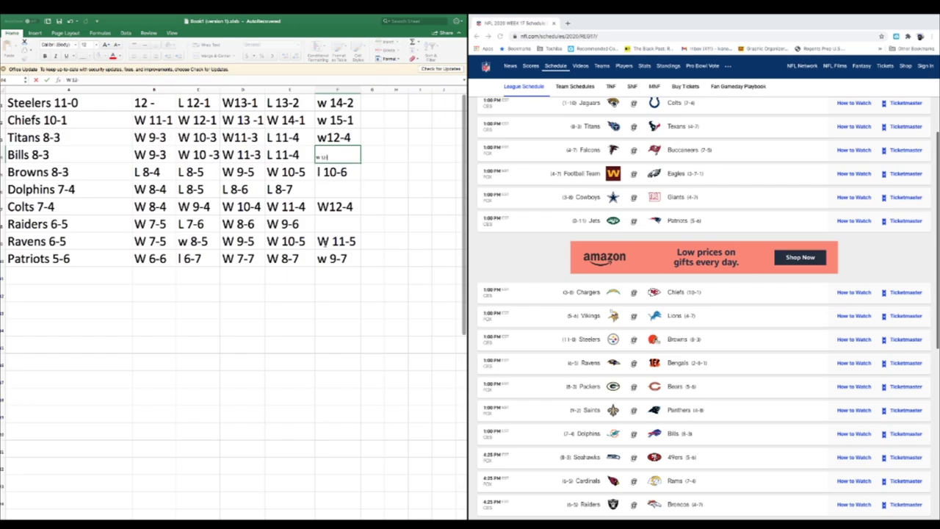
type("-4")
key("Return")
Enter the Week 17 result "L 8-8" beside the Dolphins in column F.
key("Down")
key("Down")
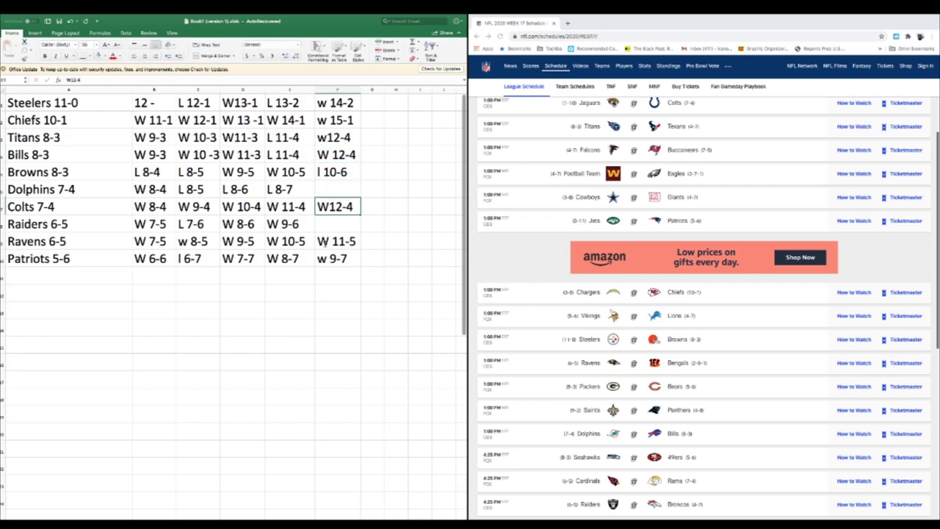
left_click(338, 189)
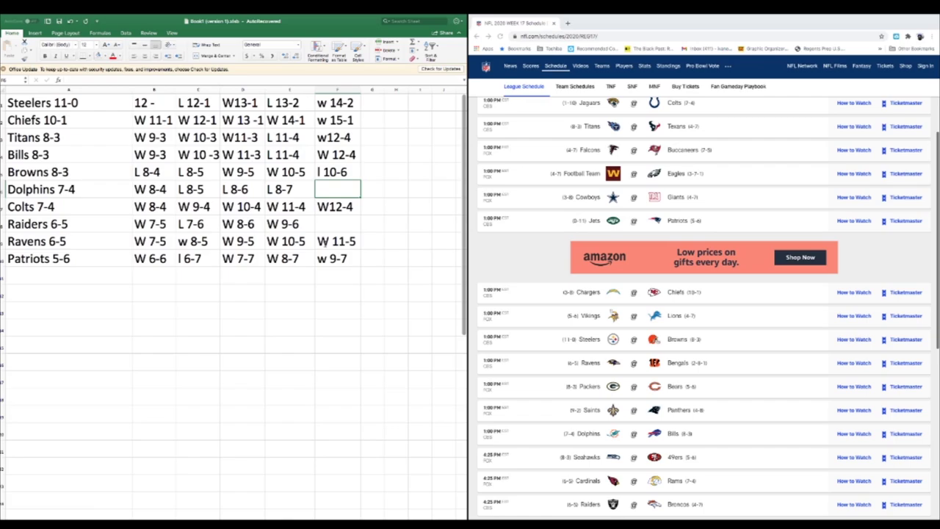
type("L 8-8")
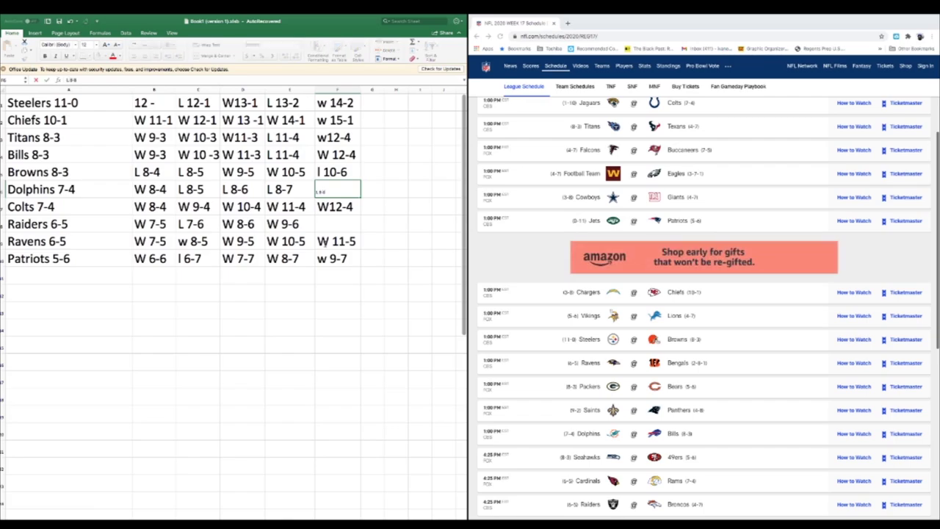
key("Return")
Enter the Week 17 result "W 10-6" beside the Raiders in column F.
key("Down")
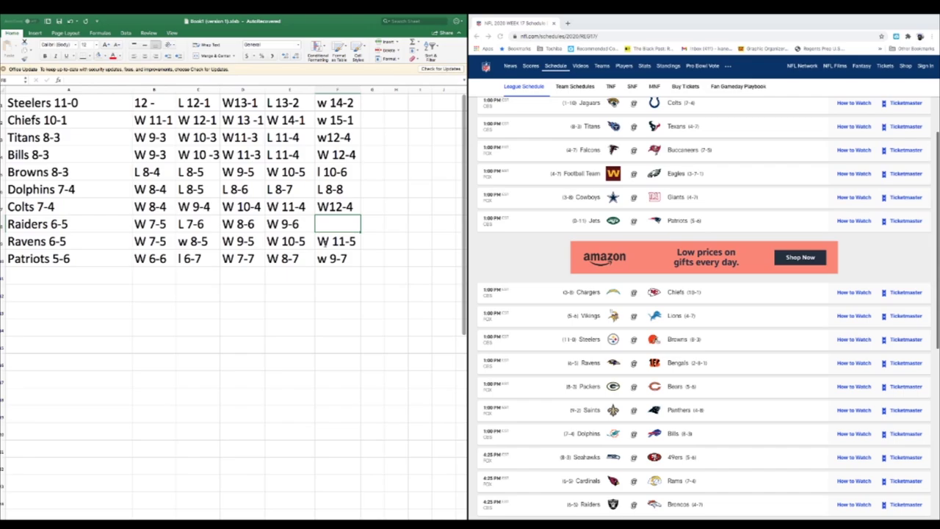
type("w")
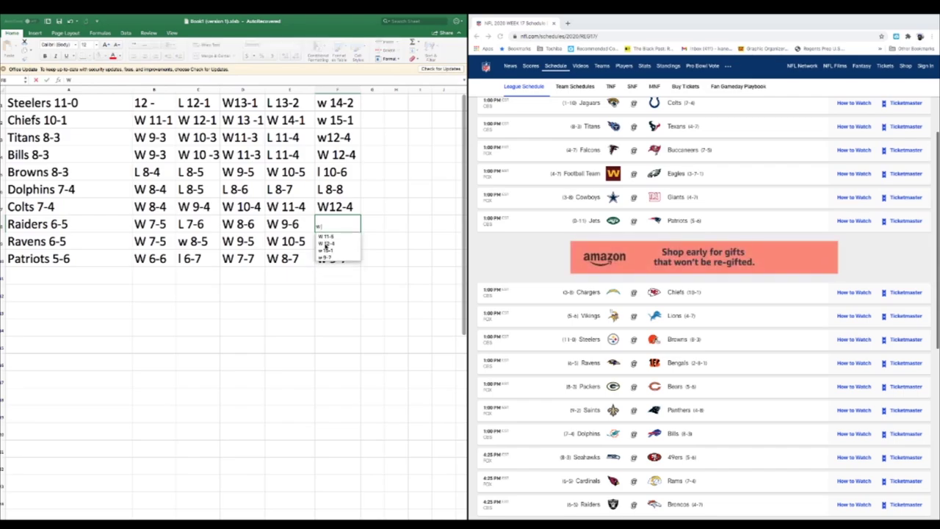
type(" 10-6")
key("Return")
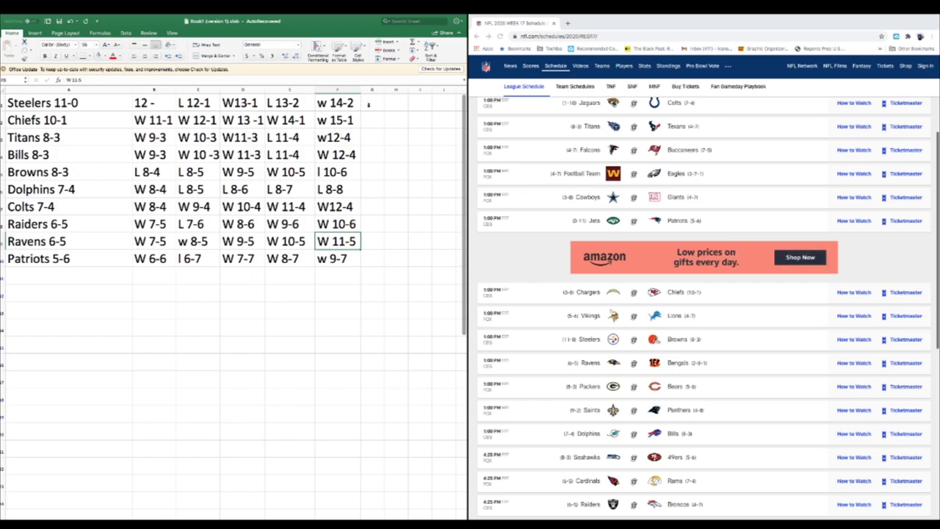
Enter the seed 1 beside the Chiefs in column G and set the whole column's font size to 36.
left_click(369, 117)
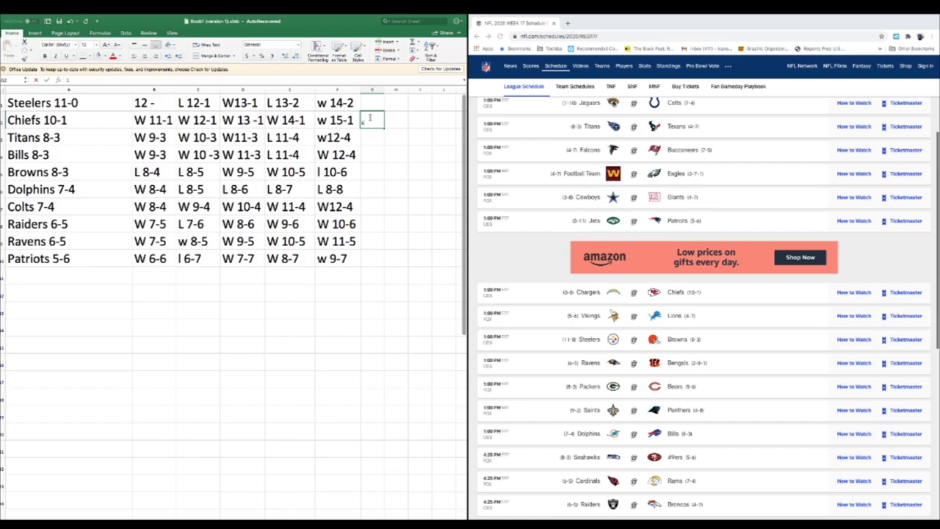
key("Escape")
key("Up")
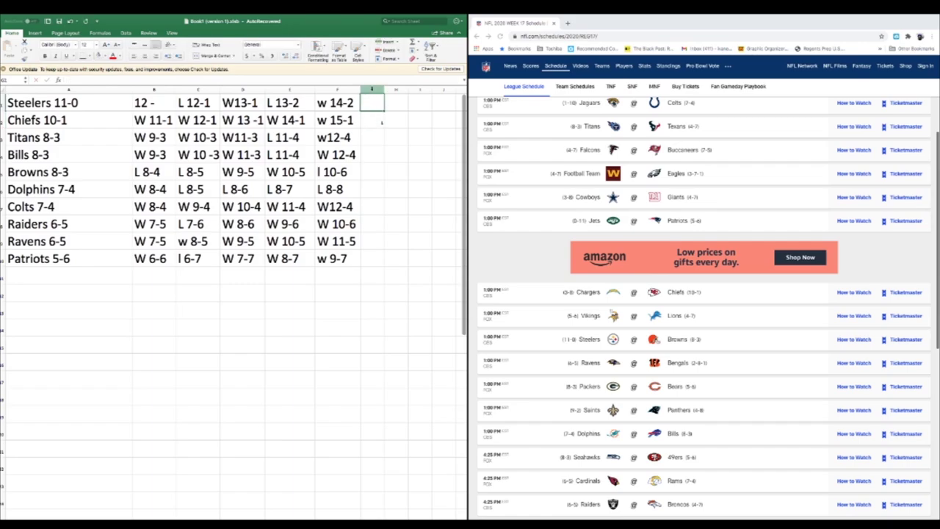
left_click(372, 89)
left_click(96, 45)
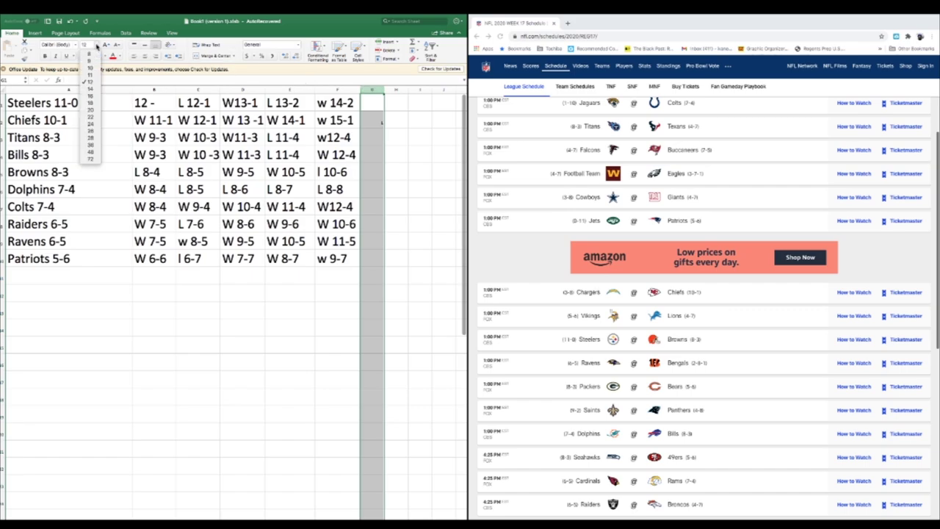
left_click(93, 147)
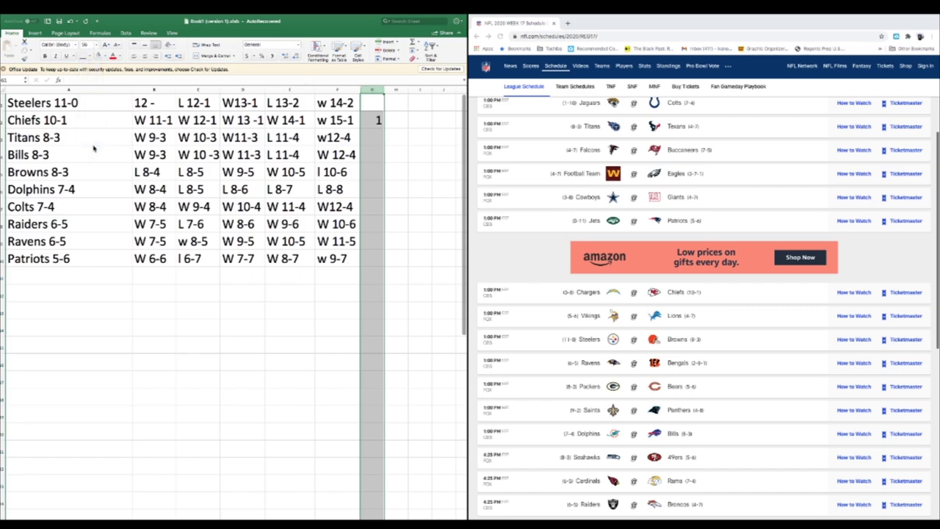
Enter the seed 2 beside the Steelers in column G.
left_click(368, 103)
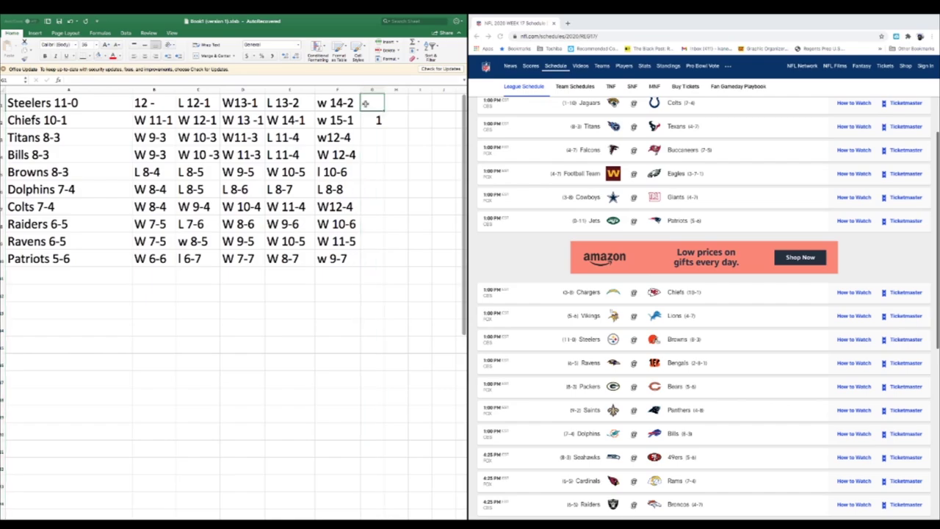
type("2")
key("Return")
key("Return")
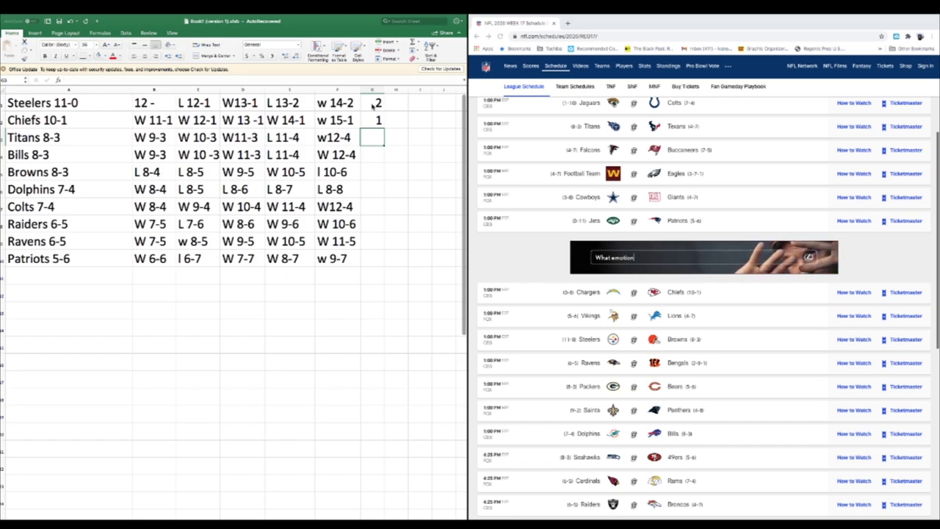
Enter the seeds 3 beside the Titans and 4 beside the Bills in column G.
type("3")
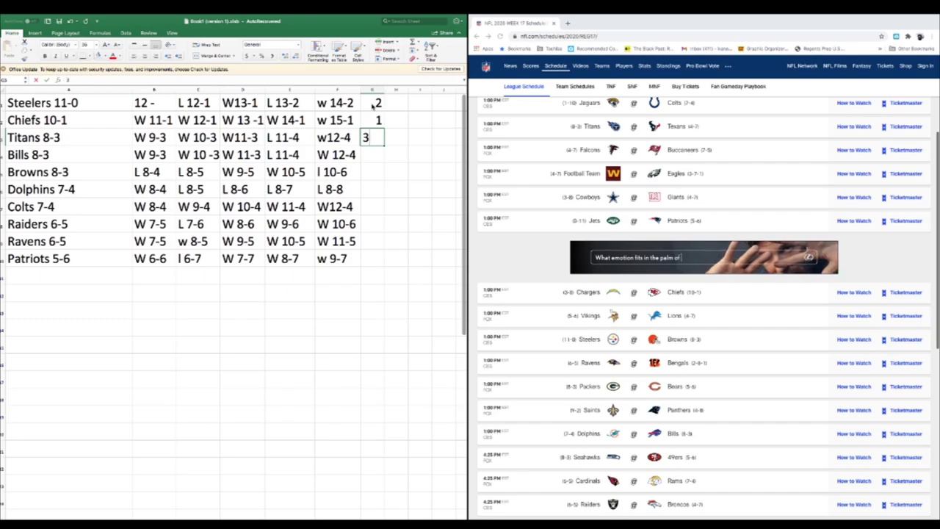
key("Return")
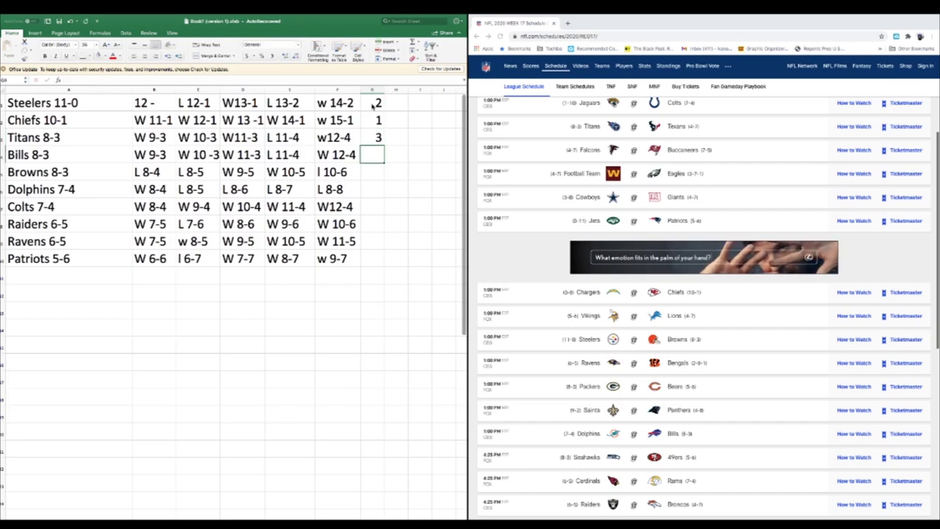
type("4")
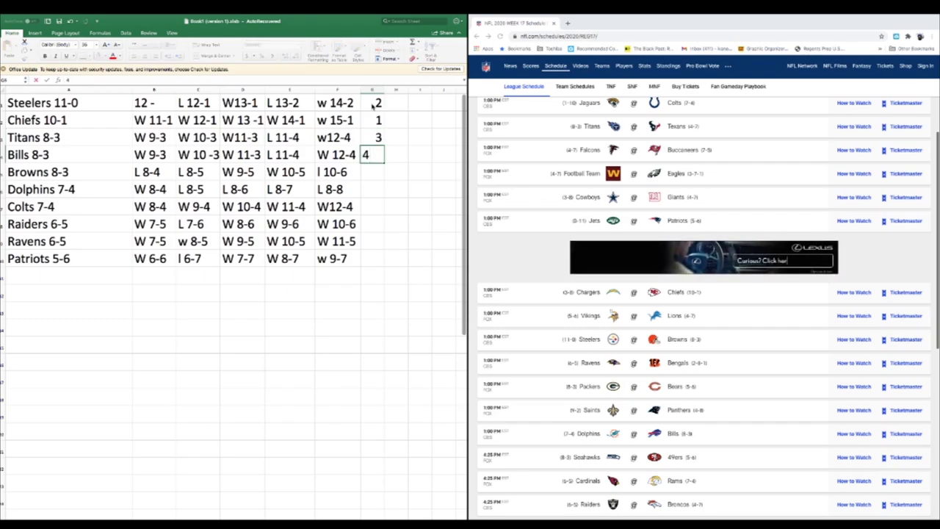
key("Return")
Enter the seed 5 beside the Raiders in column G.
key("Return")
key("Return")
key("Return")
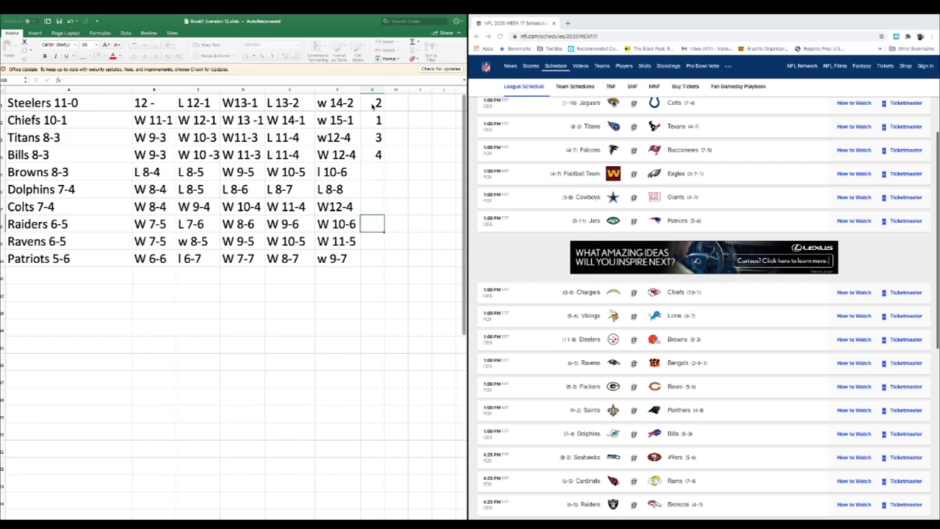
type("5")
key("Up")
key("Up")
key("Up")
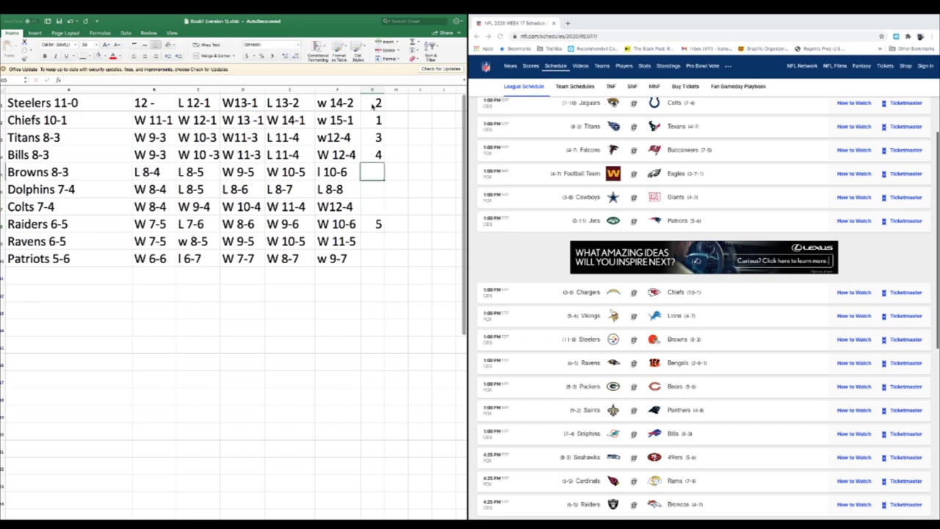
Enter the seed 6 beside the Ravens in column G.
key("Down")
key("Down")
key("Down")
key("Down")
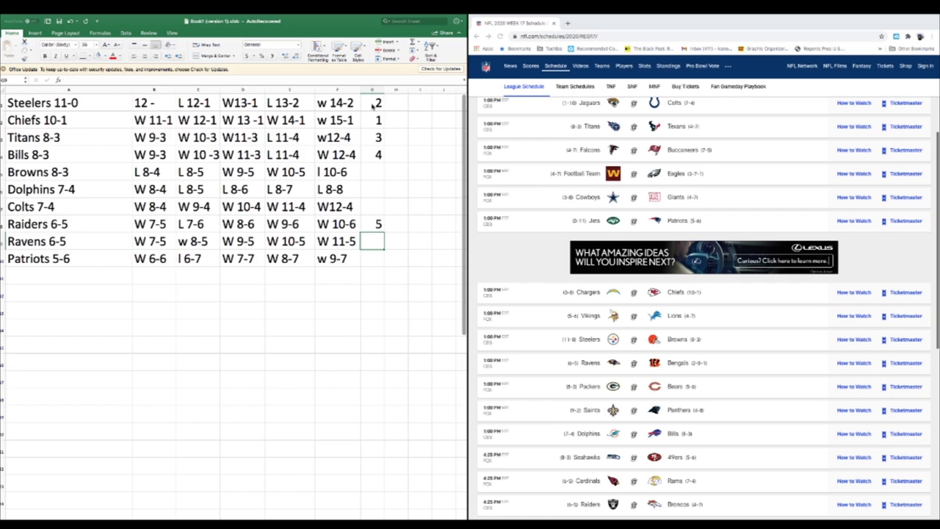
type("6")
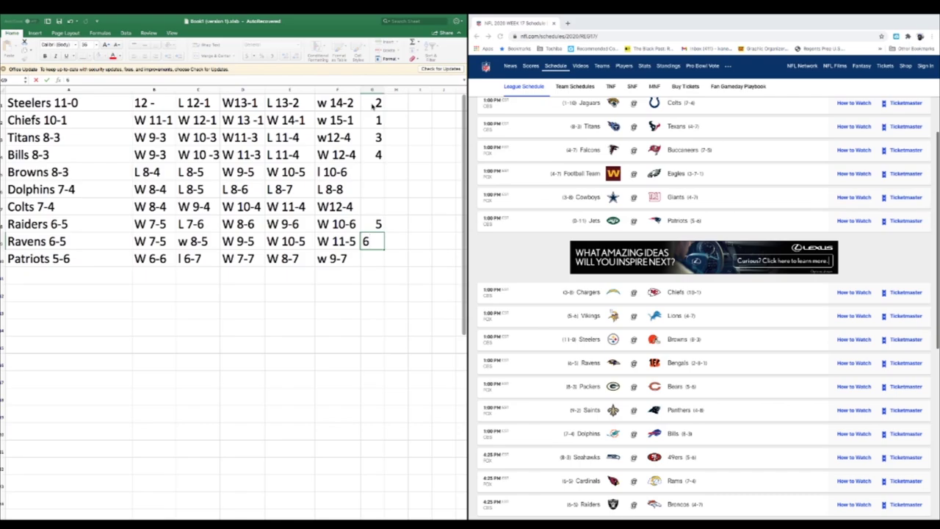
Clear the seeds beside the Raiders and the Ravens in column G.
key("Up")
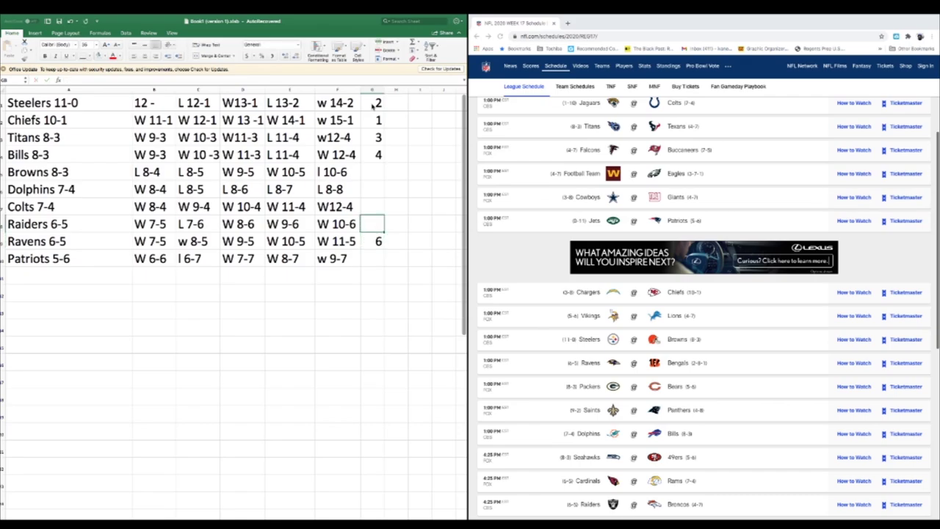
key("Down")
key("Up")
key("Up")
key("Up")
key("Up")
key("Up")
key("Up")
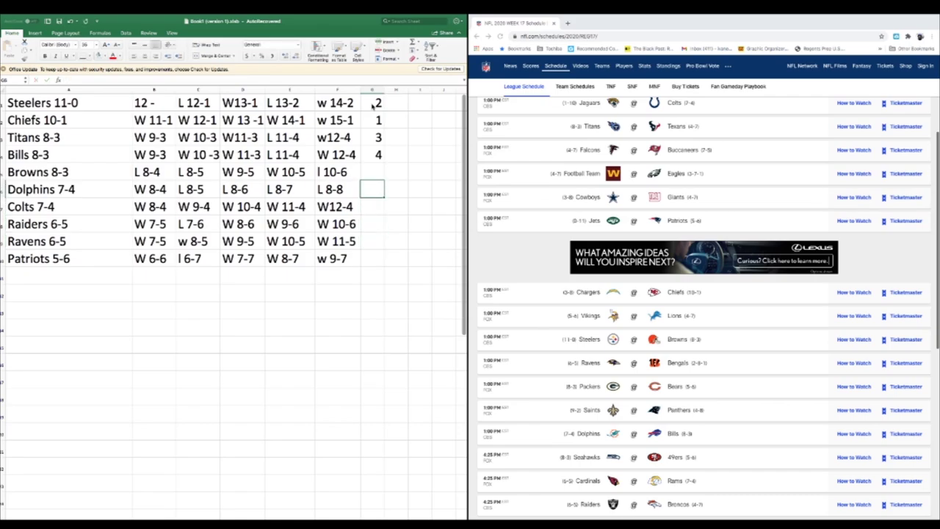
Enter the seed 5 beside the Colts in column G.
key("Down")
key("Down")
key("Down")
key("Down")
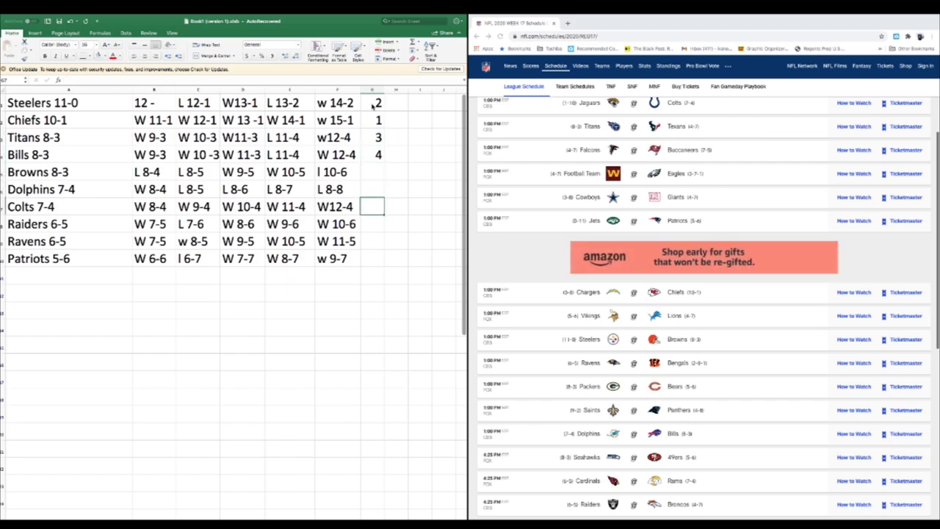
type("5")
key("Return")
Enter 6 as the playoff seed beside the Ravens in column G.
key("Down")
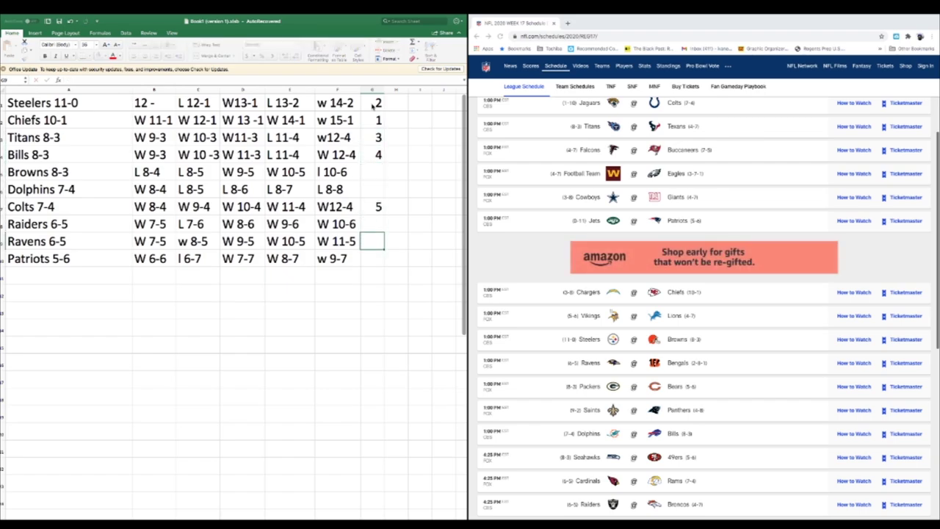
type("6")
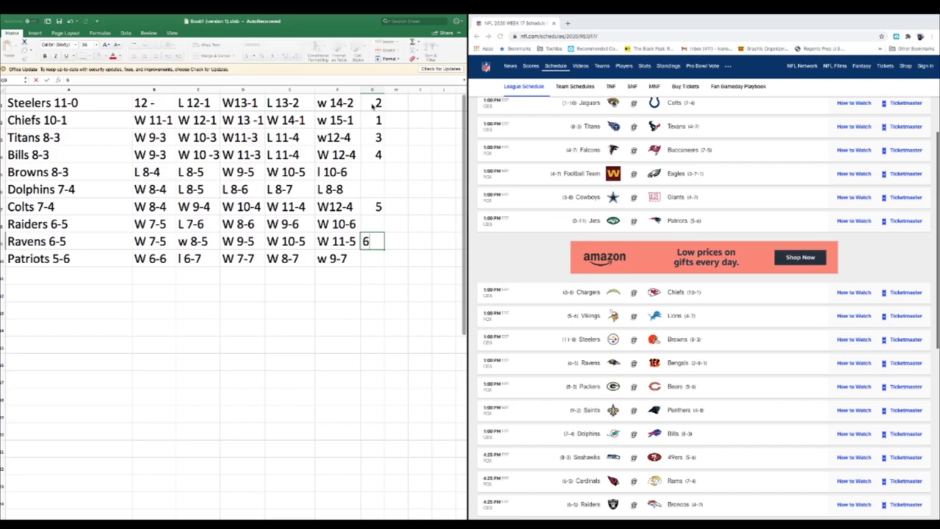
key("Up")
key("Up")
key("Up")
key("Up")
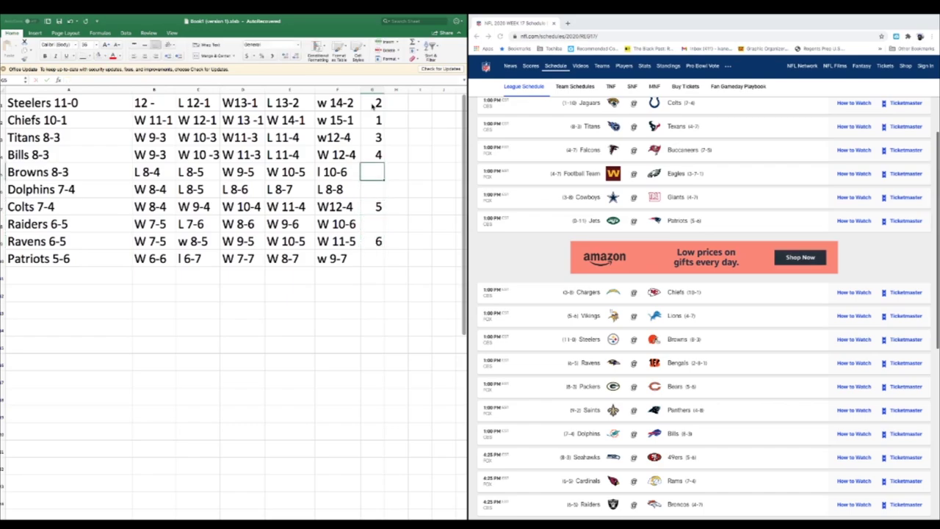
Compare the Browns' and Raiders' weekly results and final records to decide the last playoff seed.
key("Down")
key("Down")
key("Down")
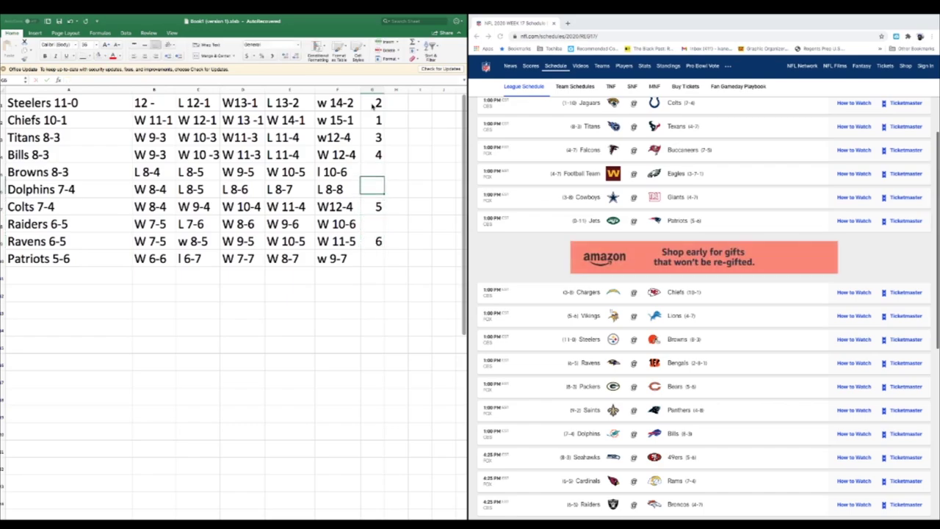
key("Up")
key("Up")
key("Up")
key("Down")
key("Down")
key("Down")
key("Up")
key("Up")
key("Up")
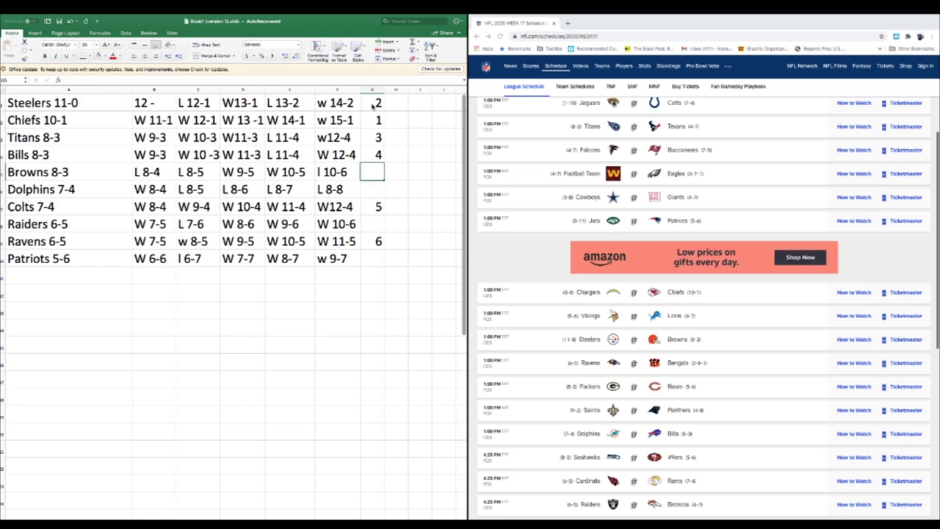
key("Down")
key("Down")
key("Down")
key("Up")
key("Up")
key("Up")
key("Down")
key("Down")
key("Down")
key("Up")
key("Up")
key("Up")
Enter the seed 7 beside the Raiders in column G.
key("Down")
key("Down")
key("Down")
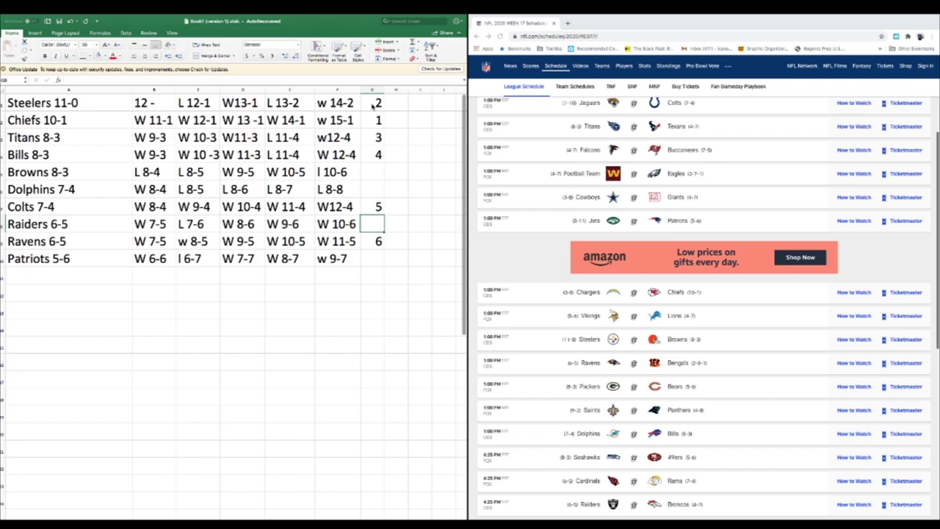
key("Return")
key("Down")
key("Down")
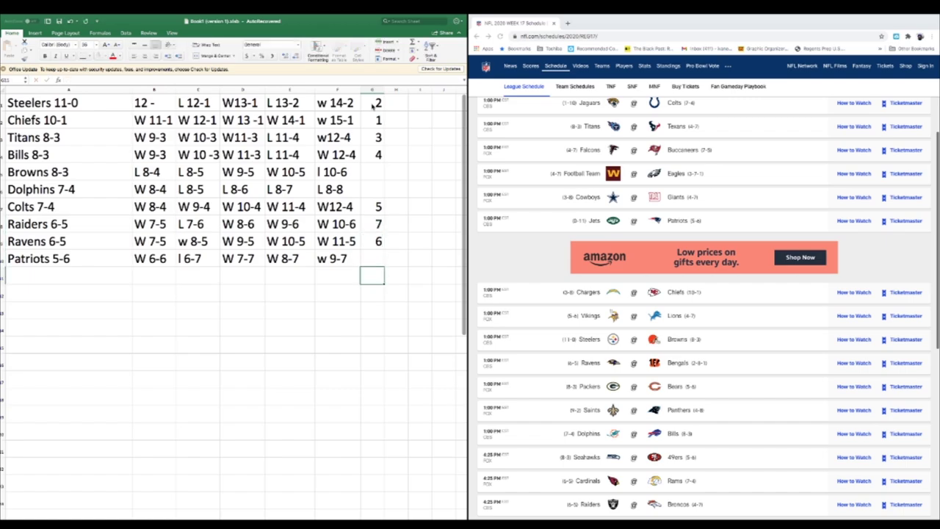